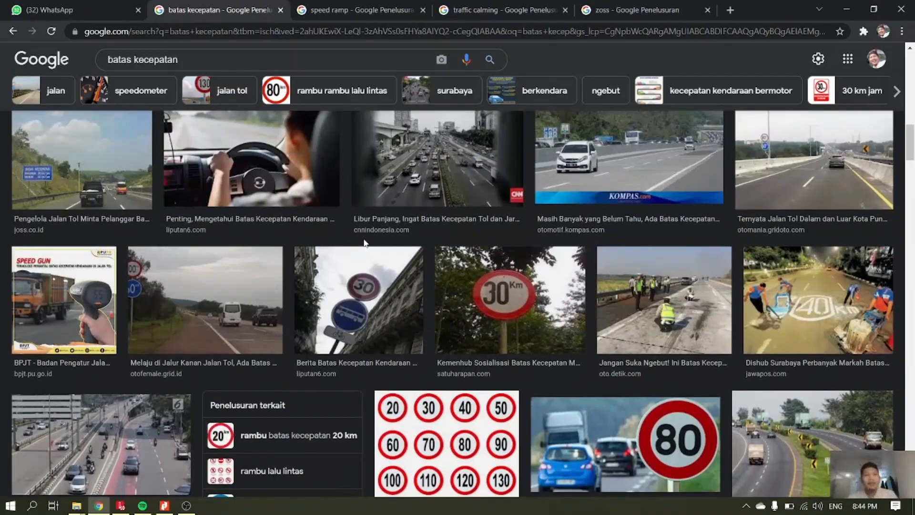
# Review the "batas kecepatan" speed limit image results and the slide on Speeds and Controls in Nitro Pro.
pyautogui.scroll(4, 364, 243)
pyautogui.scroll(5, 365, 243)
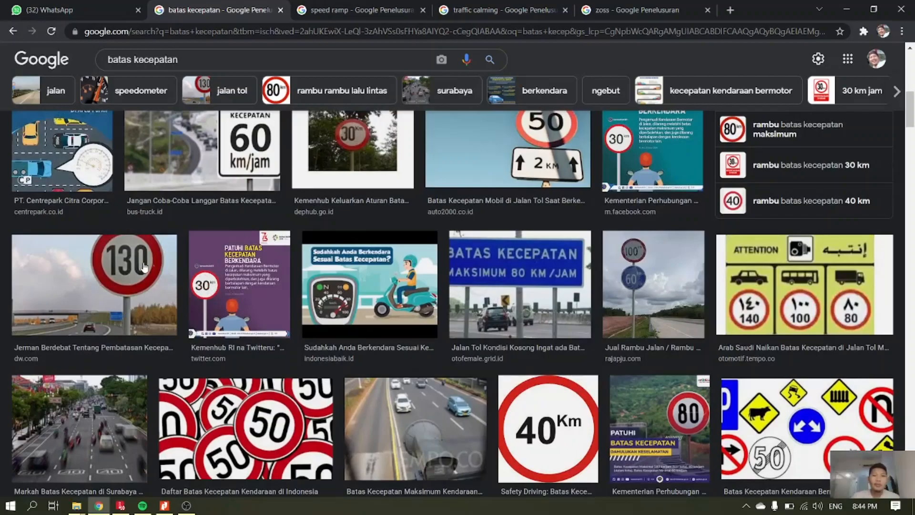
pyautogui.scroll(5, 354, 213)
pyautogui.scroll(5, 354, 213)
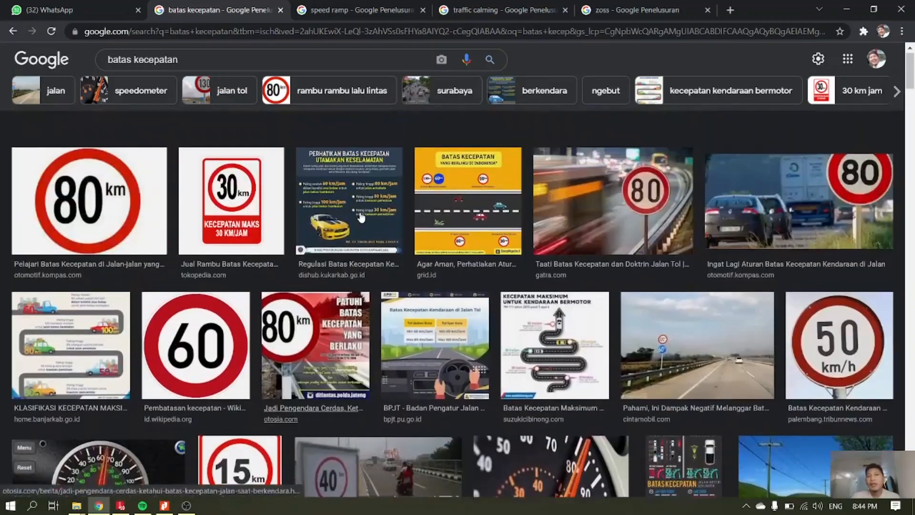
pyautogui.scroll(-20, 359, 229)
pyautogui.scroll(10, 362, 237)
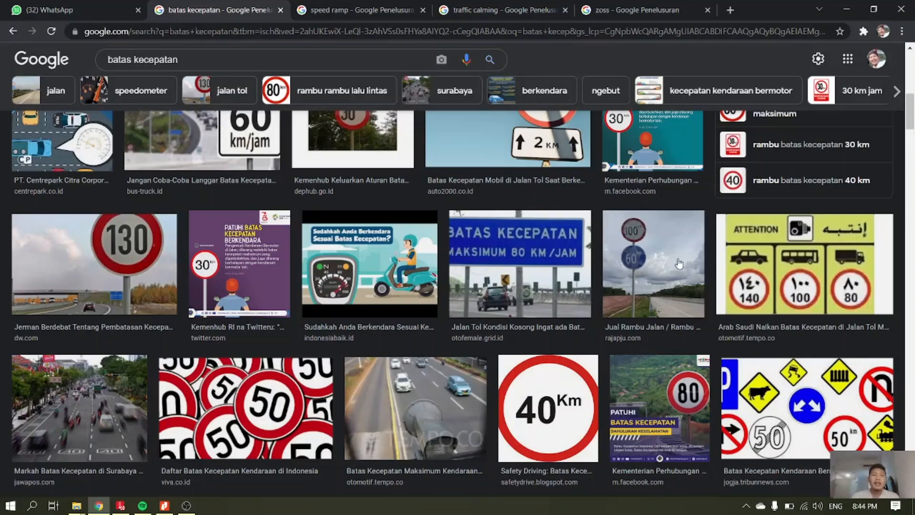
pyautogui.click(165, 505)
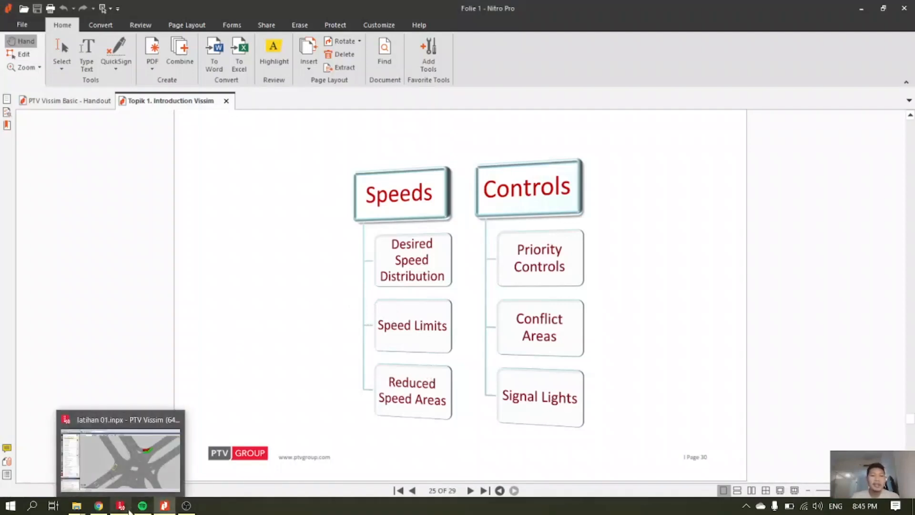
pyautogui.click(99, 505)
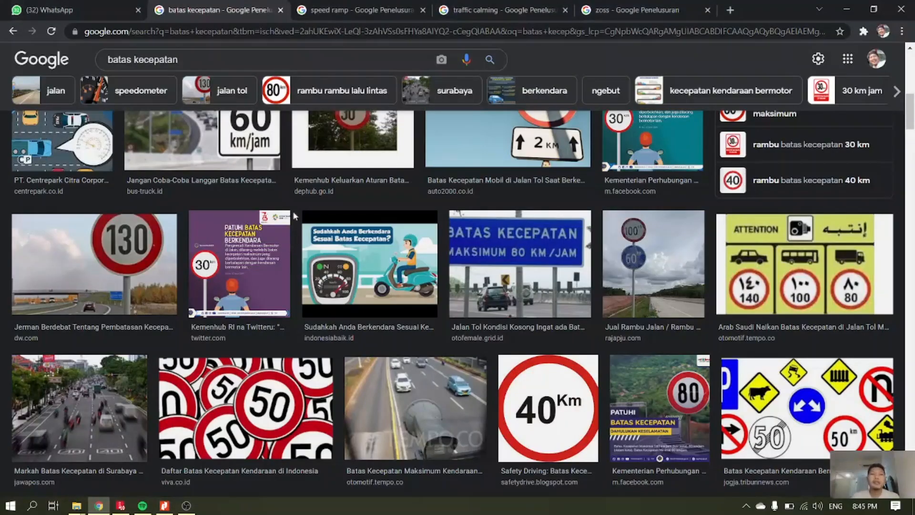
# Examine the image results for speed ramp, traffic calming and zoss as examples of speed reduction measures.
pyautogui.click(325, 10)
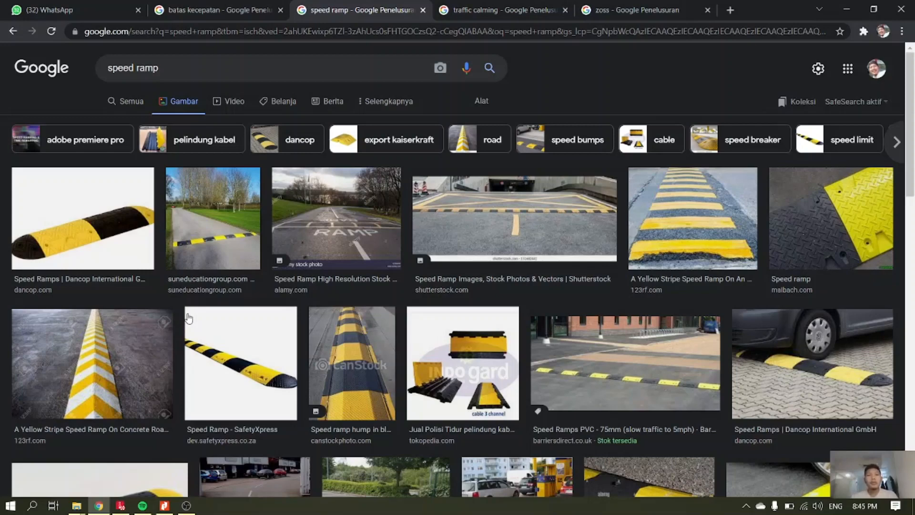
pyautogui.click(470, 13)
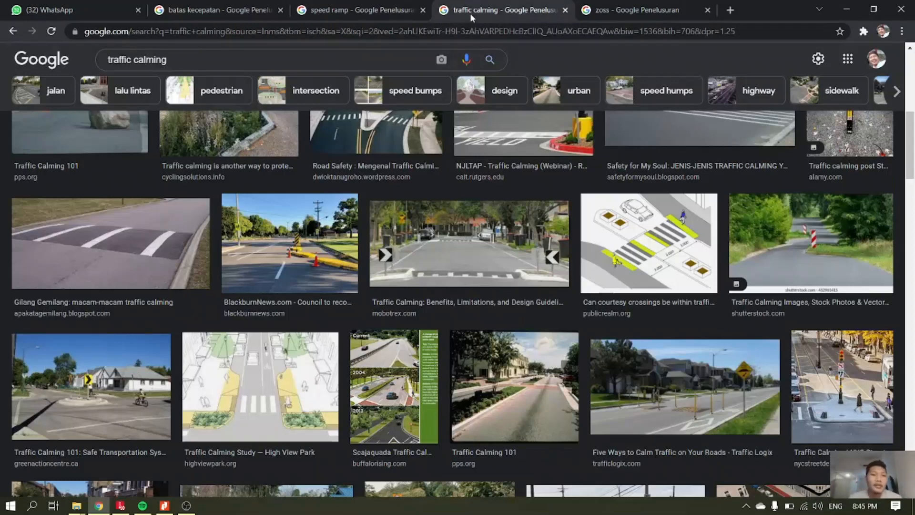
pyautogui.scroll(2, 325, 317)
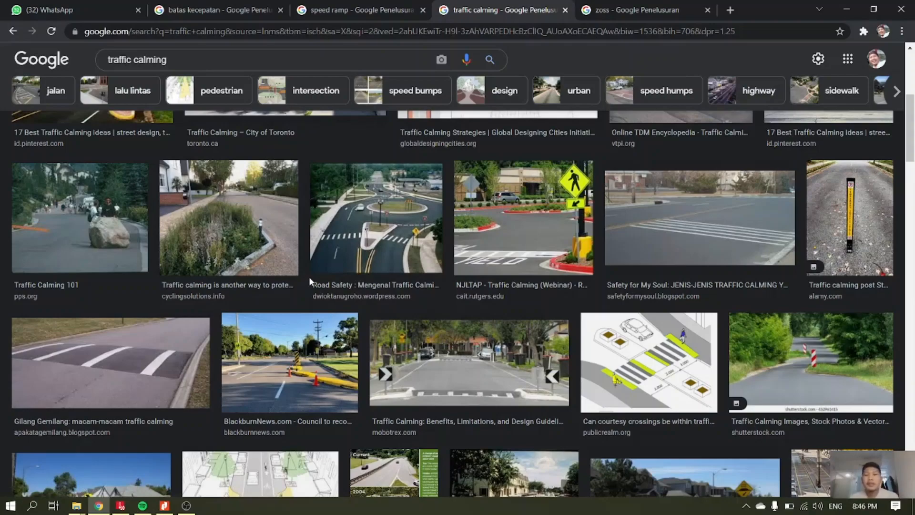
pyautogui.scroll(-2, 309, 284)
pyautogui.scroll(-6, 313, 289)
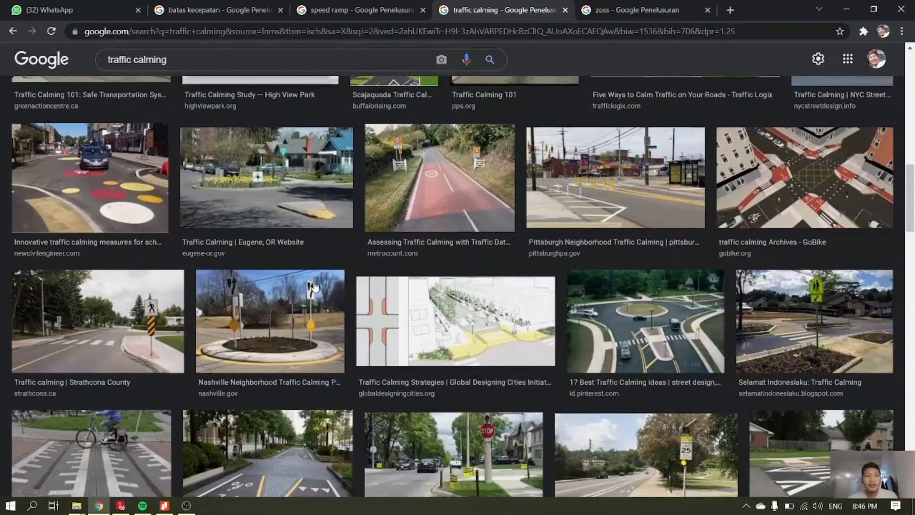
pyautogui.scroll(-4, 313, 286)
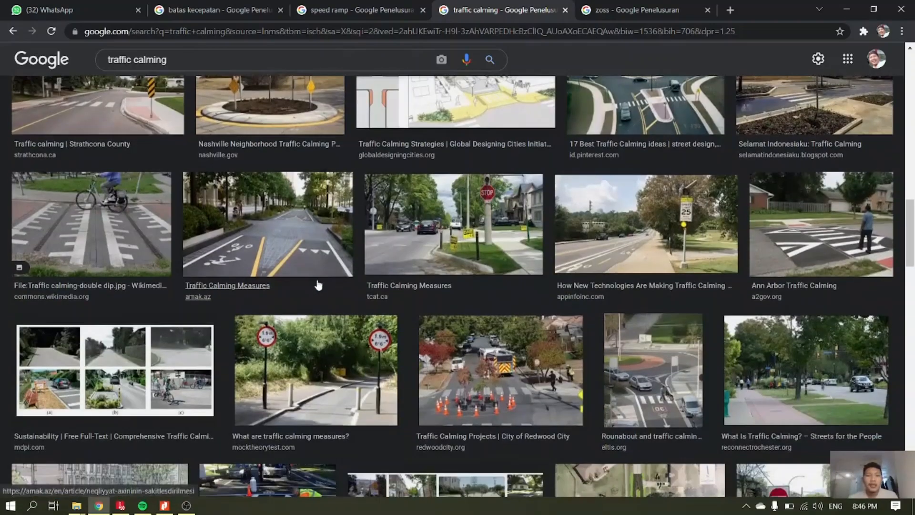
pyautogui.scroll(-4, 321, 279)
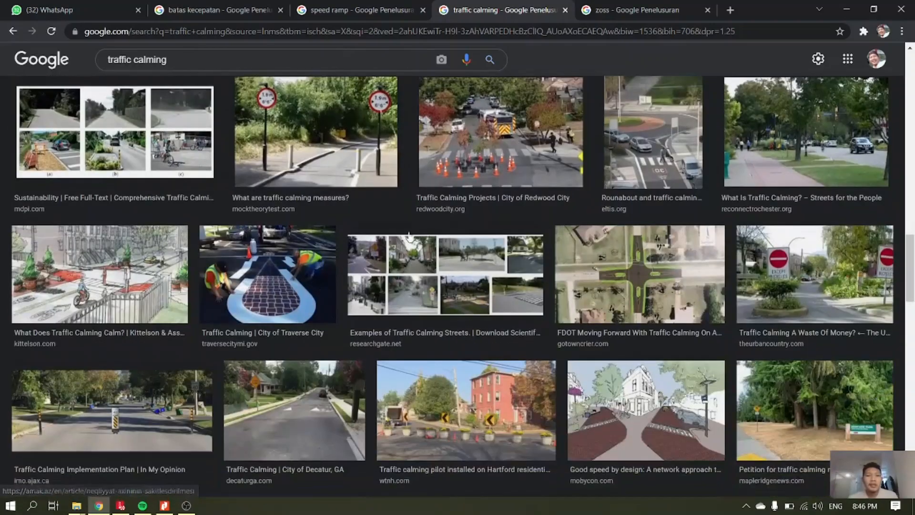
pyautogui.click(643, 9)
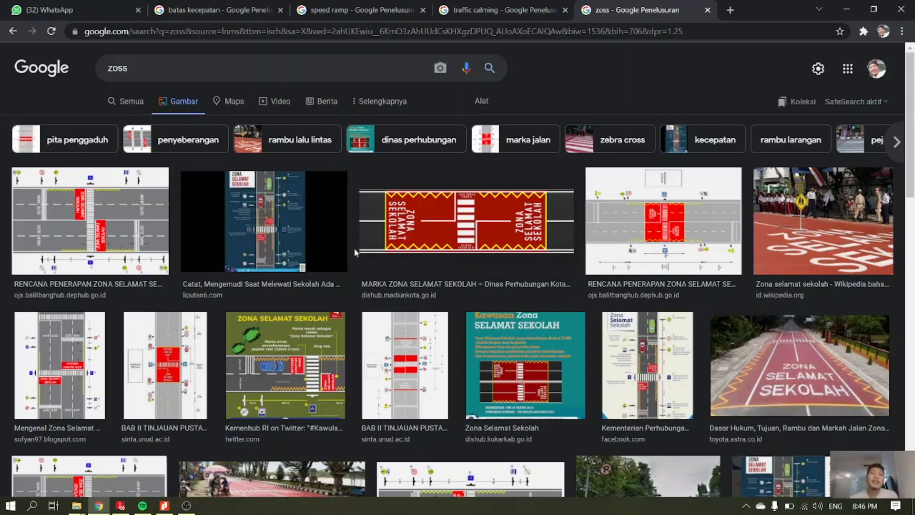
# Switch to PTV Vissim and delete the reduced speed area on the curved connector between the southwest and northwest arms.
pyautogui.click(164, 505)
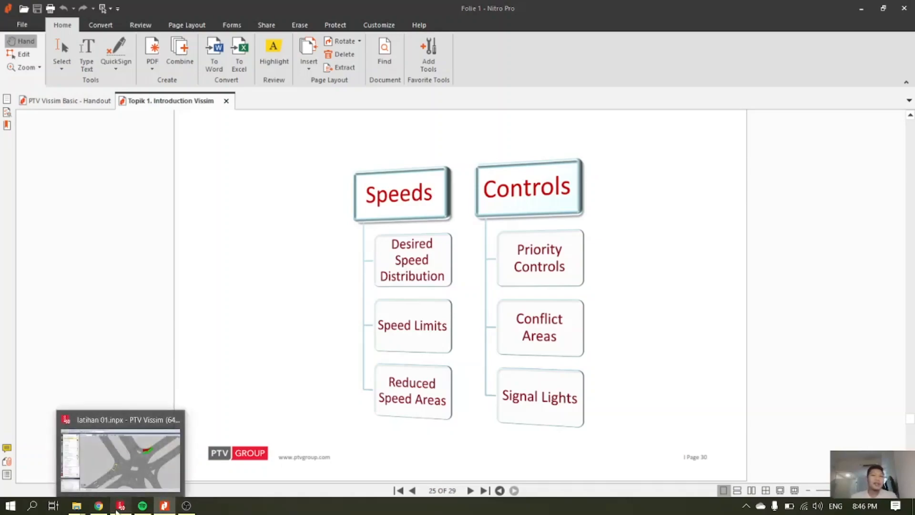
pyautogui.click(116, 511)
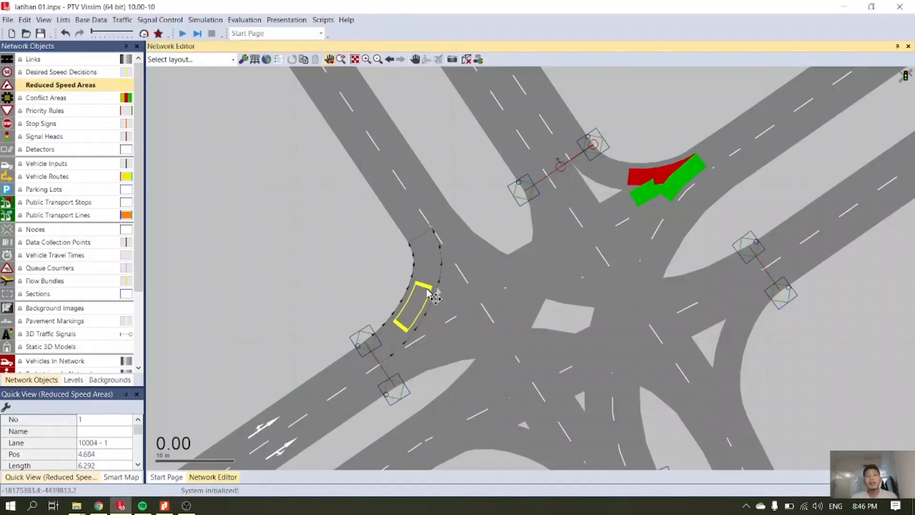
pyautogui.rightClick(426, 277)
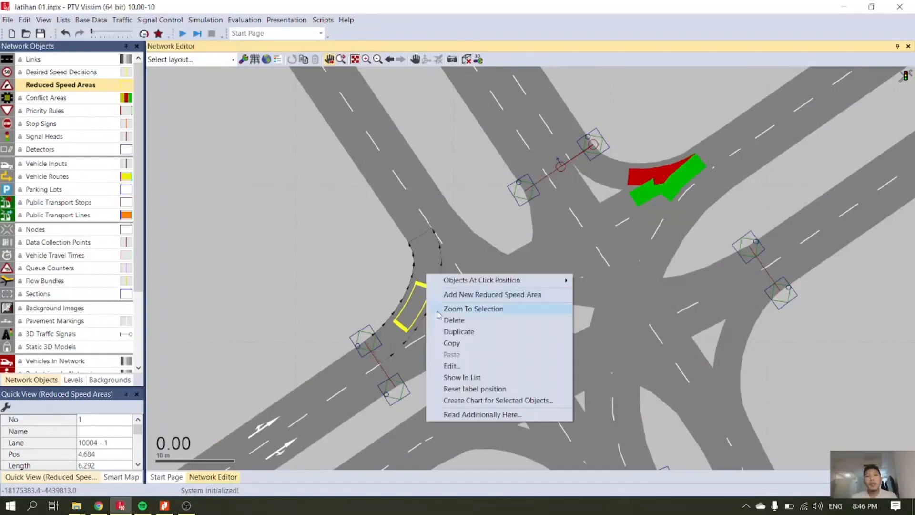
pyautogui.click(455, 320)
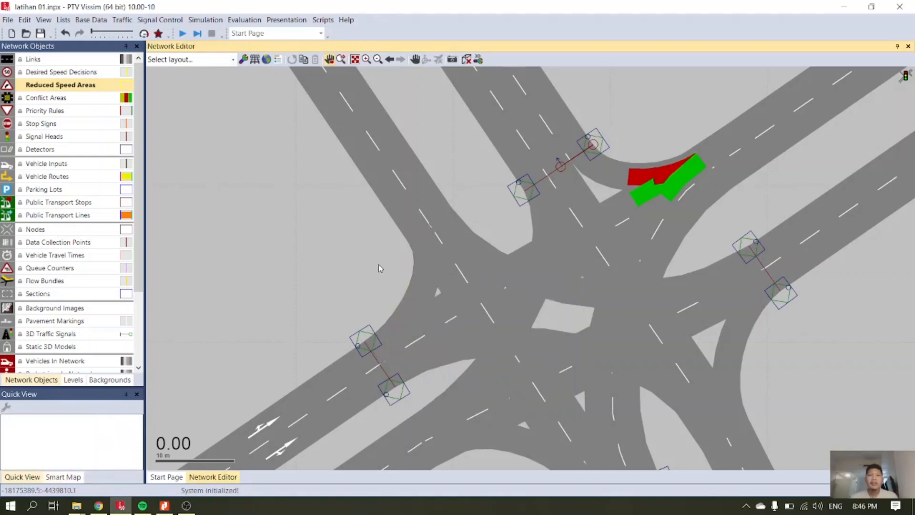
# Add a desired speed decision on lane 2 of link 3, about 1.3 m from the start of the southwest approach.
pyautogui.scroll(-1, 380, 262)
pyautogui.scroll(-1, 416, 264)
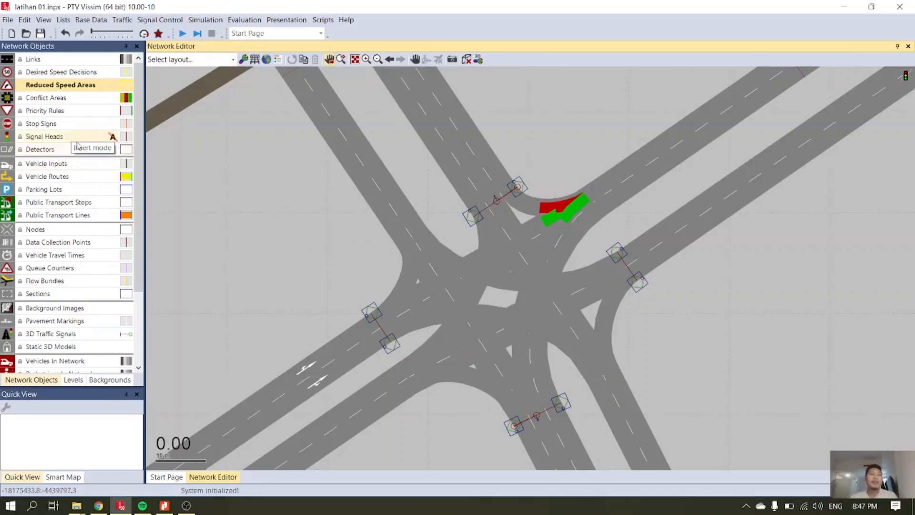
pyautogui.click(52, 72)
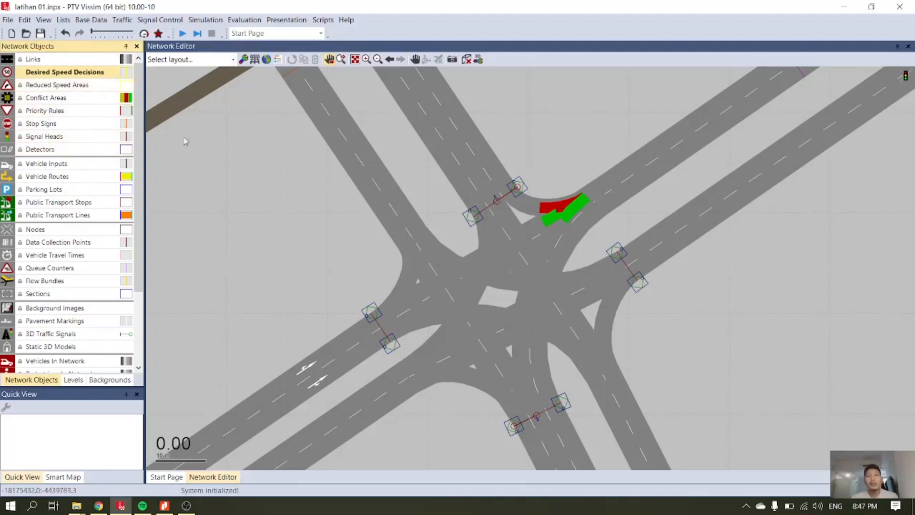
pyautogui.scroll(-2, 406, 269)
pyautogui.scroll(-2, 405, 270)
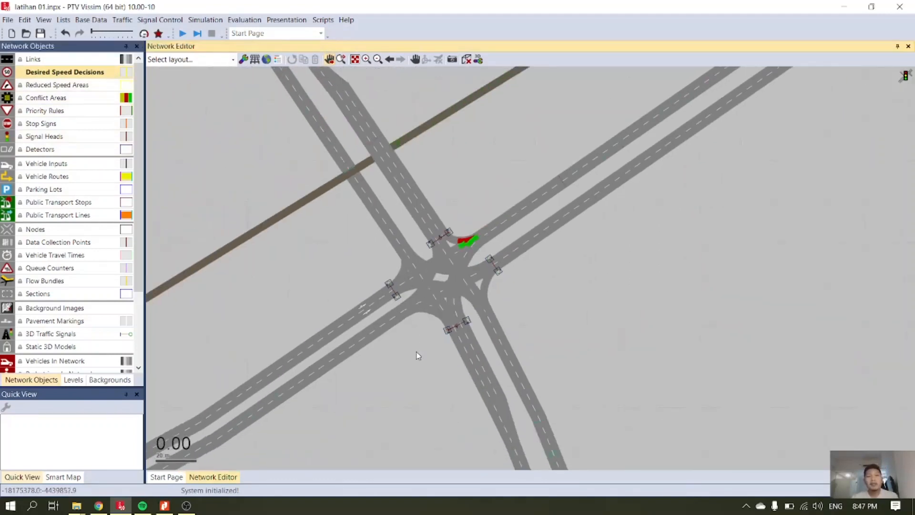
pyautogui.scroll(-1, 419, 351)
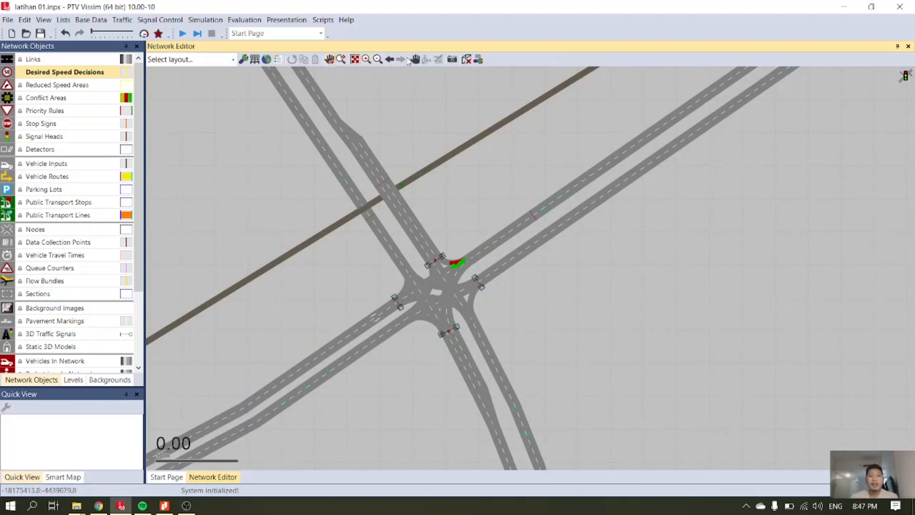
pyautogui.moveTo(322, 379); pyautogui.dragTo(450, 156)
pyautogui.moveTo(313, 248); pyautogui.dragTo(611, 165)
pyautogui.moveTo(423, 259); pyautogui.dragTo(572, 266)
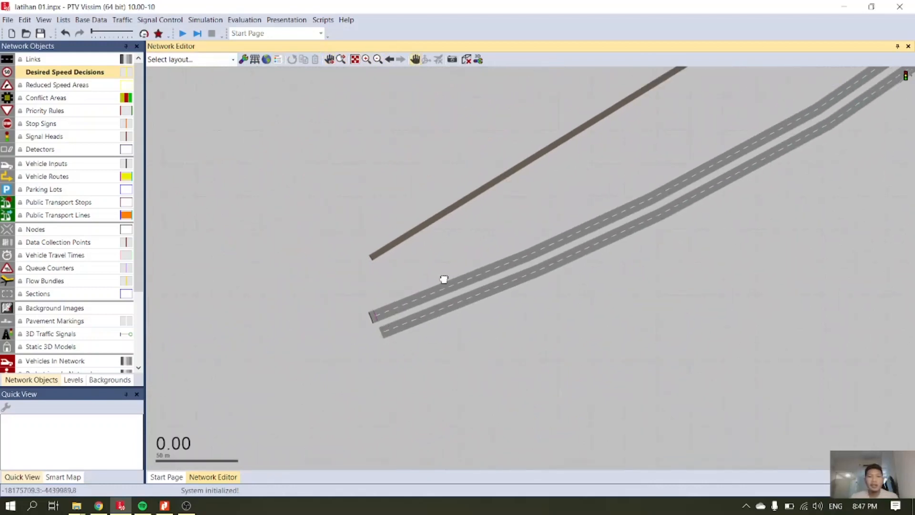
pyautogui.scroll(6, 369, 308)
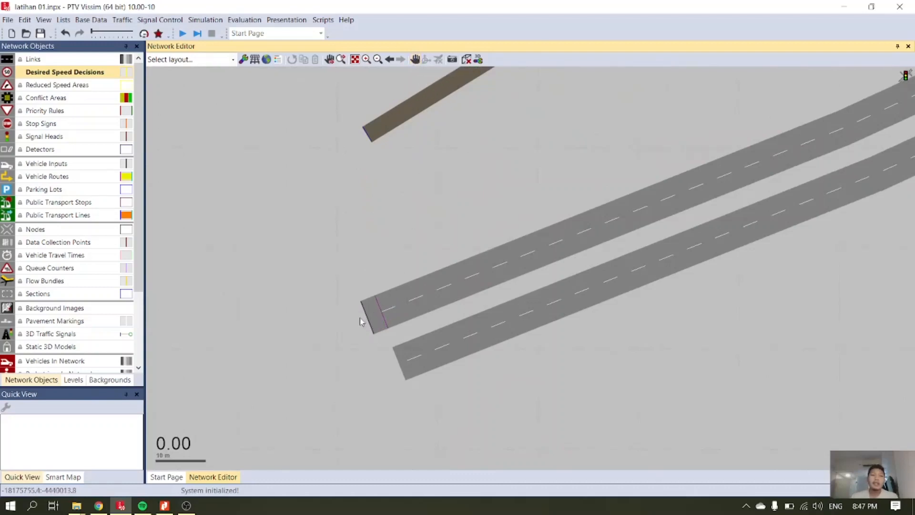
pyautogui.scroll(1, 361, 321)
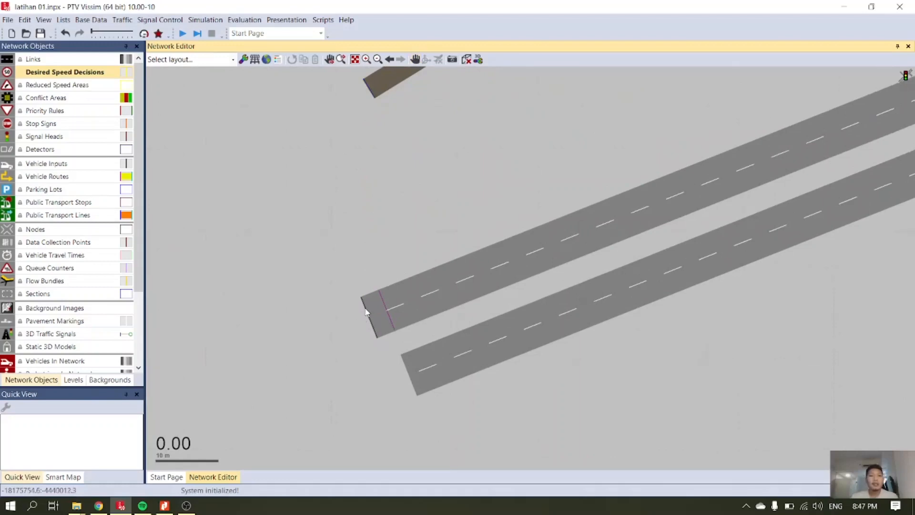
pyautogui.rightClick(371, 303)
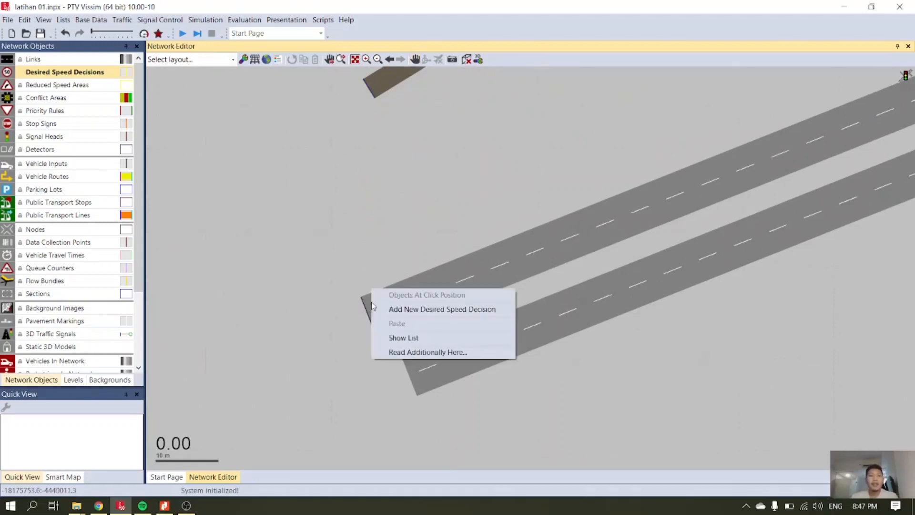
pyautogui.click(387, 310)
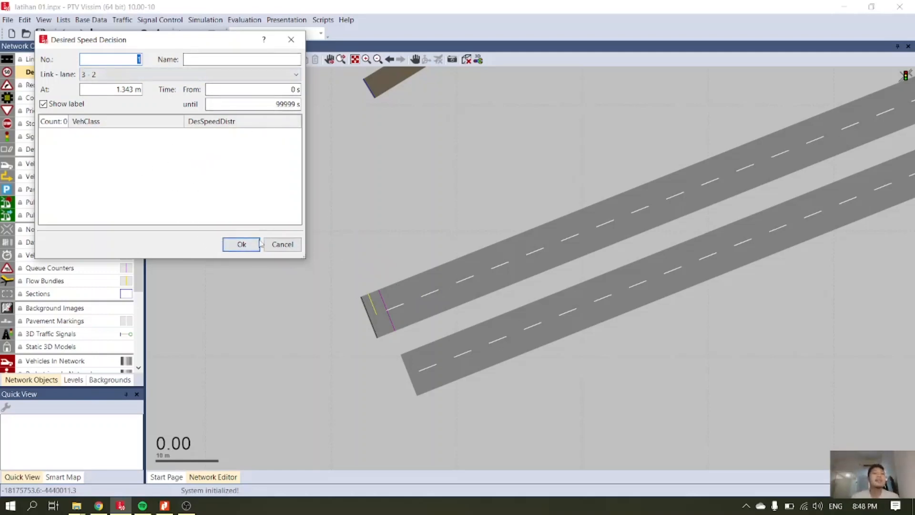
pyautogui.click(241, 244)
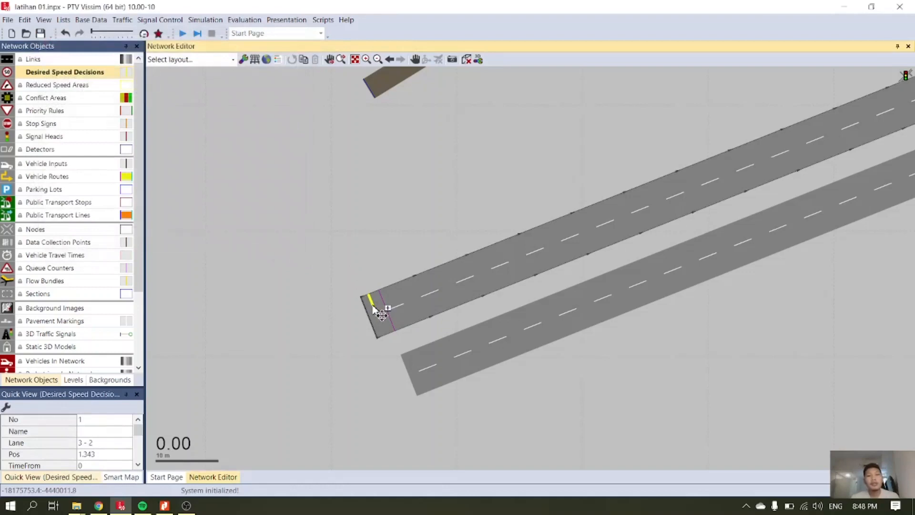
# Copy the desired speed decision onto lane 1 of link 3 and delete the surplus duplicate there.
pyautogui.keyDown('ctrl'); pyautogui.moveTo(373, 305); pyautogui.dragTo(378, 323); pyautogui.keyUp('ctrl')
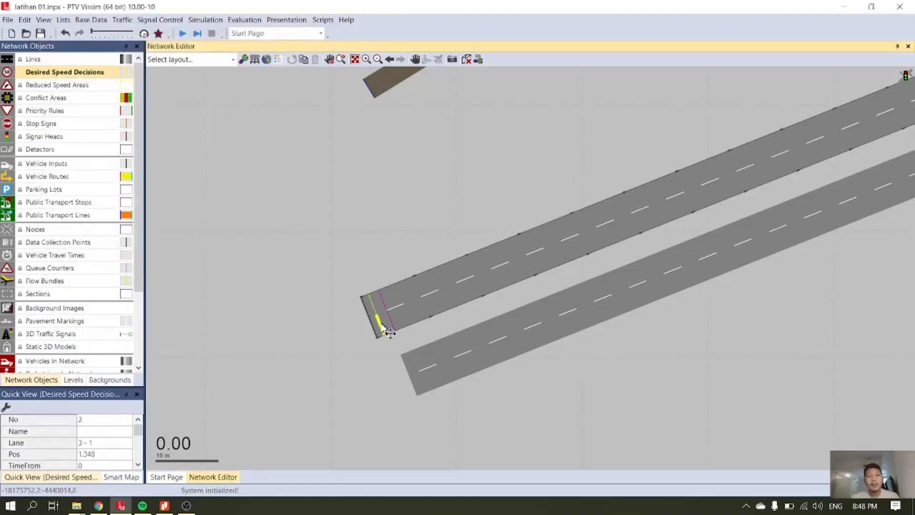
pyautogui.scroll(3, 372, 328)
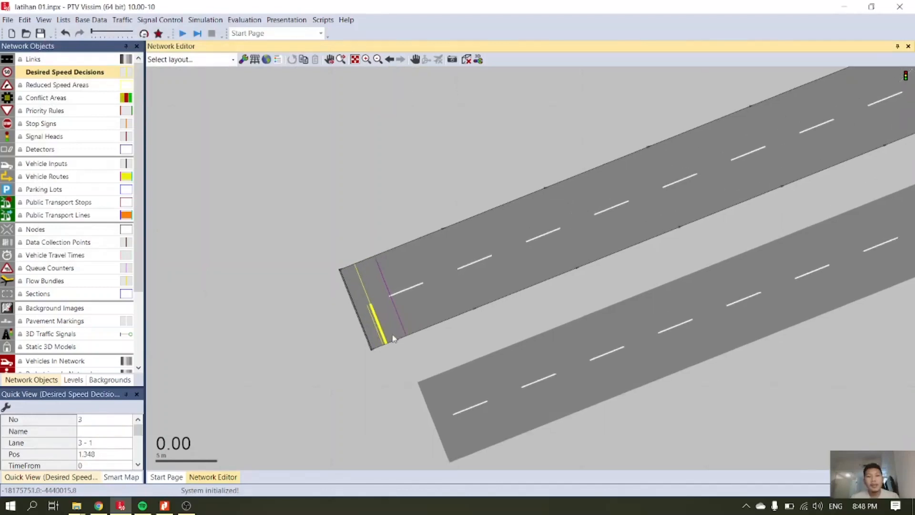
pyautogui.rightClick(377, 322)
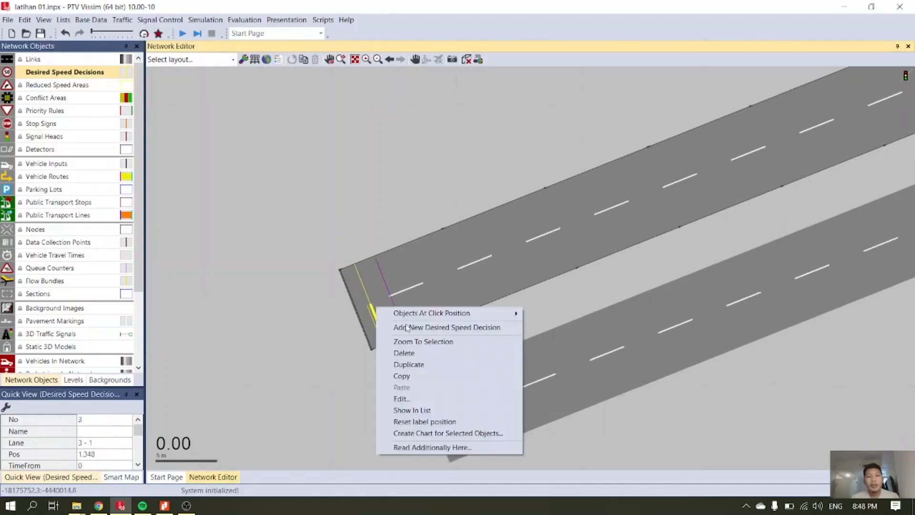
pyautogui.click(419, 351)
pyautogui.click(380, 327)
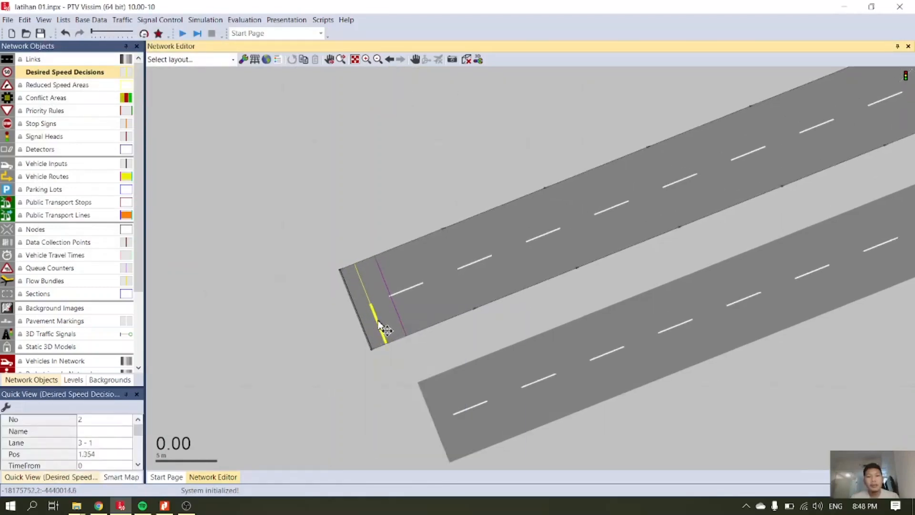
pyautogui.click(405, 366)
# Add a desired speed decision on lane 1 of link 1, about 0.6 m from the start of the northwest approach, and copy it onto lane 2.
pyautogui.scroll(-4, 467, 327)
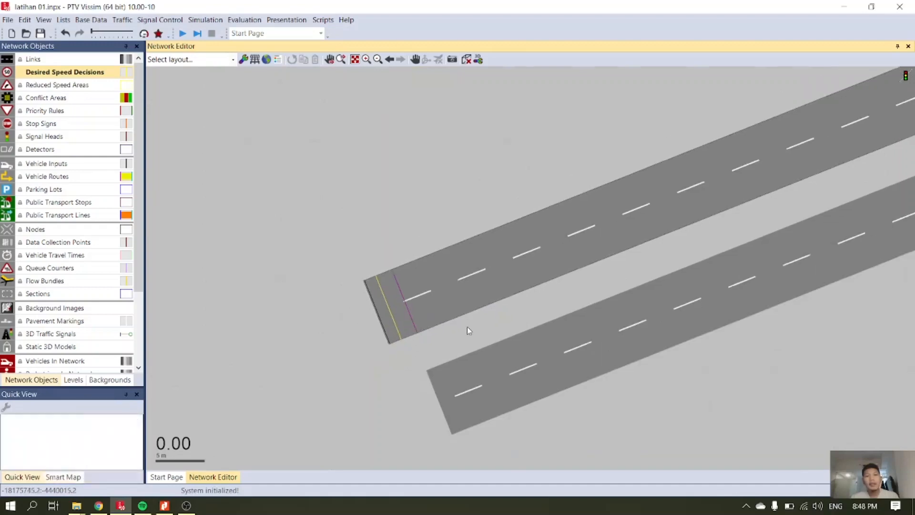
pyautogui.scroll(-2, 670, 359)
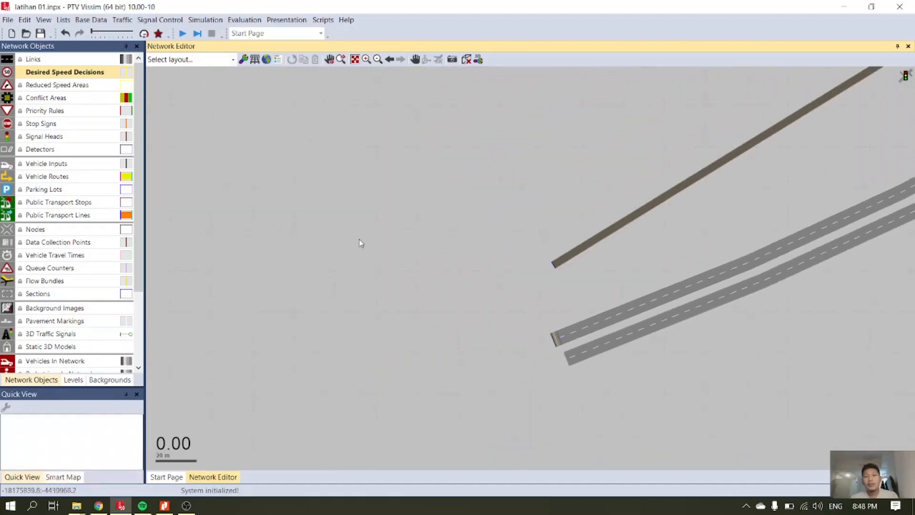
pyautogui.click(415, 61)
pyautogui.moveTo(767, 213); pyautogui.dragTo(468, 382)
pyautogui.moveTo(689, 244); pyautogui.dragTo(594, 271)
pyautogui.scroll(-4, 689, 291)
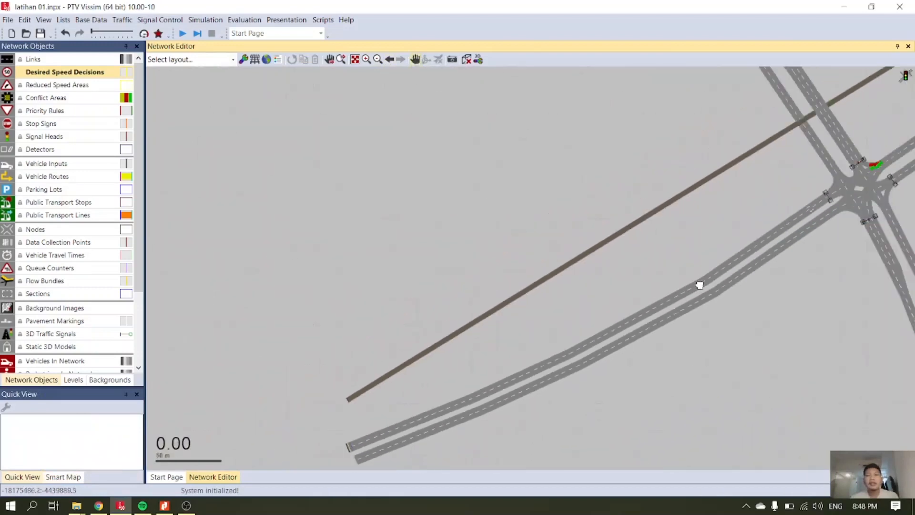
pyautogui.moveTo(668, 143); pyautogui.dragTo(671, 282)
pyautogui.moveTo(675, 174); pyautogui.dragTo(578, 265)
pyautogui.scroll(5, 567, 245)
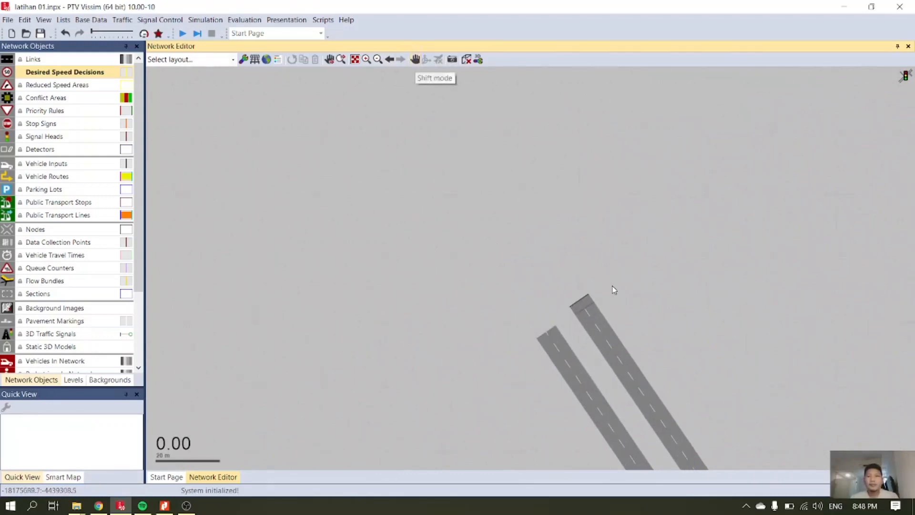
pyautogui.scroll(3, 606, 319)
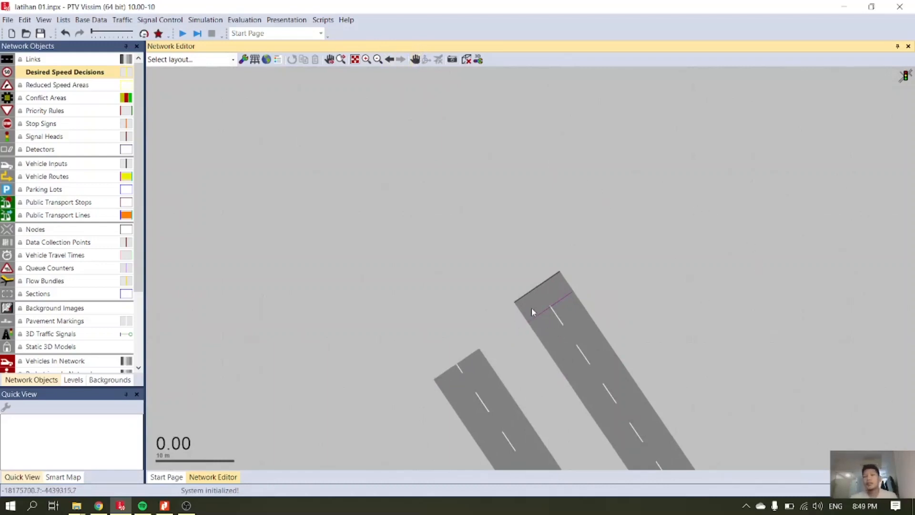
pyautogui.rightClick(532, 295)
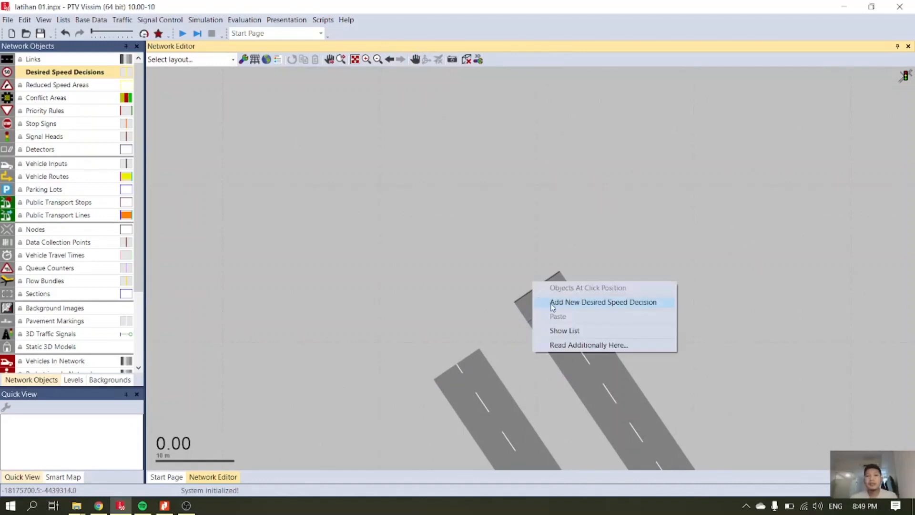
pyautogui.click(551, 306)
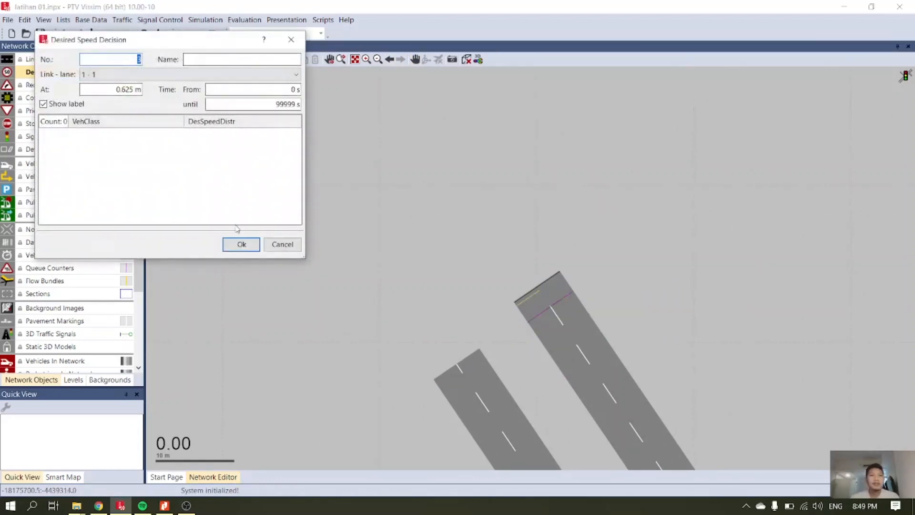
pyautogui.click(241, 245)
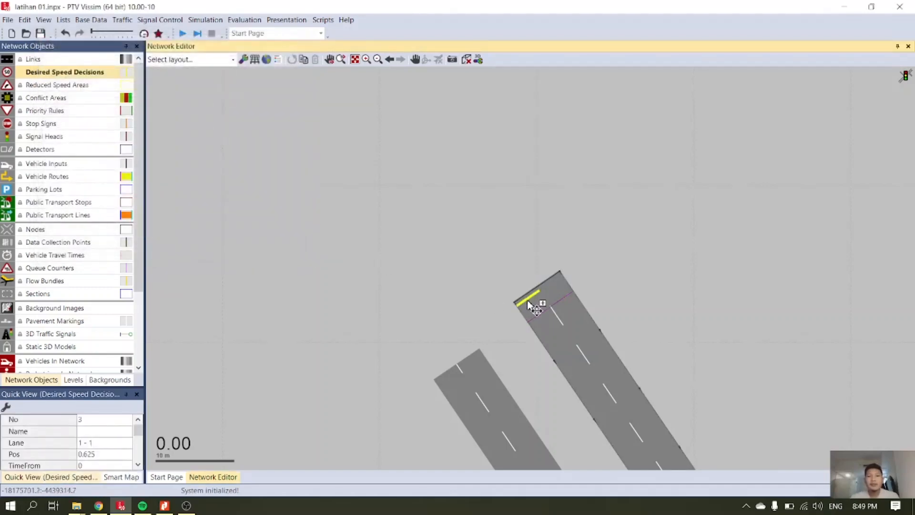
pyautogui.moveTo(527, 302); pyautogui.dragTo(547, 284)
pyautogui.click(636, 301)
# Add a desired speed decision on lane 2 of link 5, about 1.0 m from the start of the south approach.
pyautogui.scroll(-3, 577, 312)
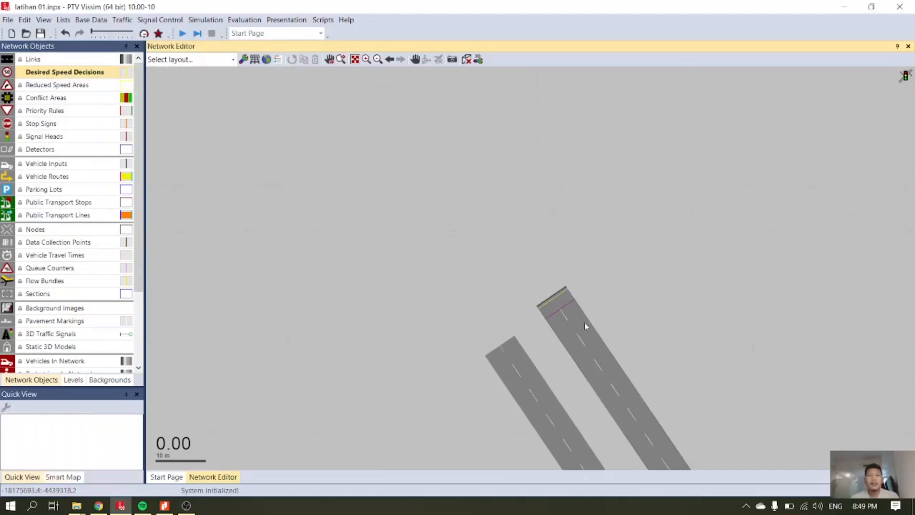
pyautogui.scroll(-2, 350, 189)
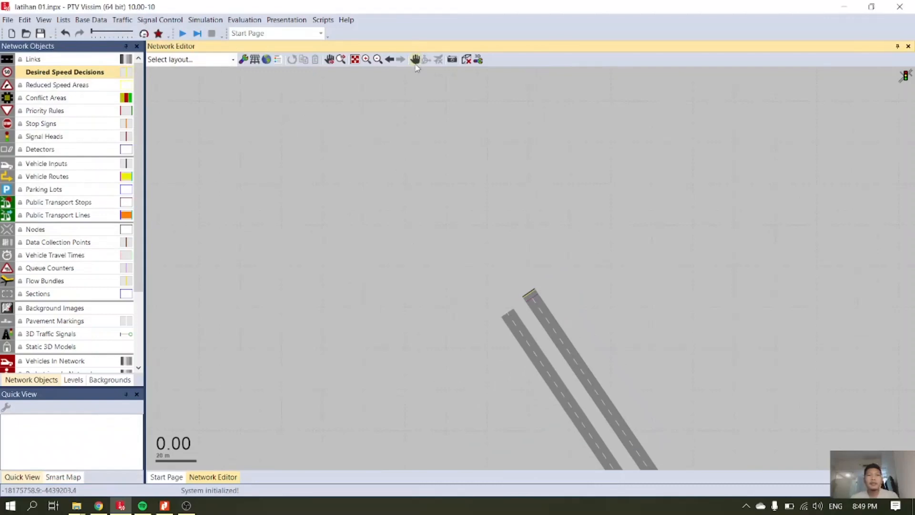
pyautogui.moveTo(613, 334); pyautogui.dragTo(446, 138)
pyautogui.moveTo(636, 352); pyautogui.dragTo(543, 92)
pyautogui.moveTo(668, 392); pyautogui.dragTo(497, 124)
pyautogui.scroll(-4, 625, 279)
pyautogui.moveTo(686, 369); pyautogui.dragTo(525, 206)
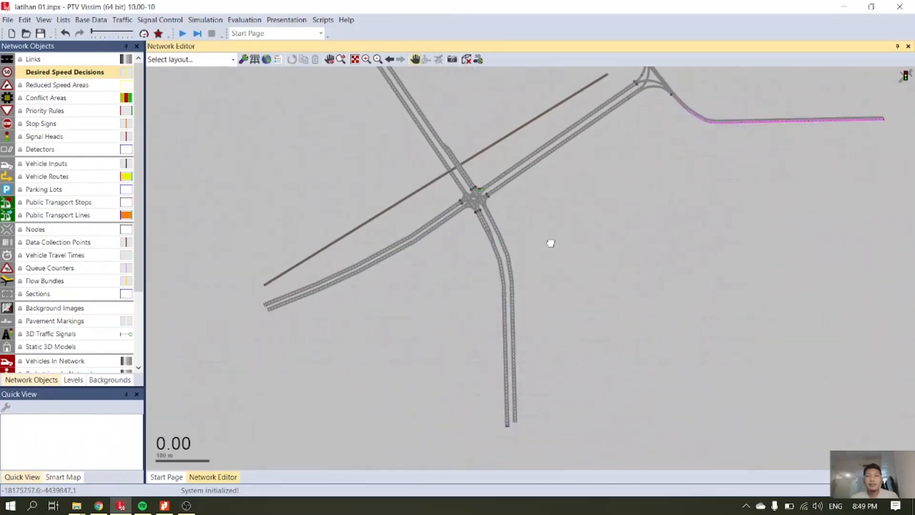
pyautogui.moveTo(539, 293); pyautogui.dragTo(512, 153)
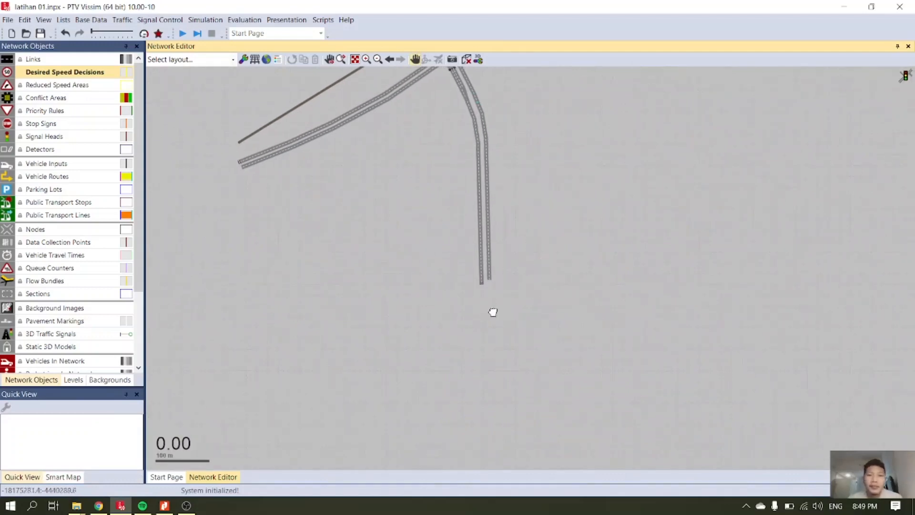
pyautogui.scroll(4, 466, 284)
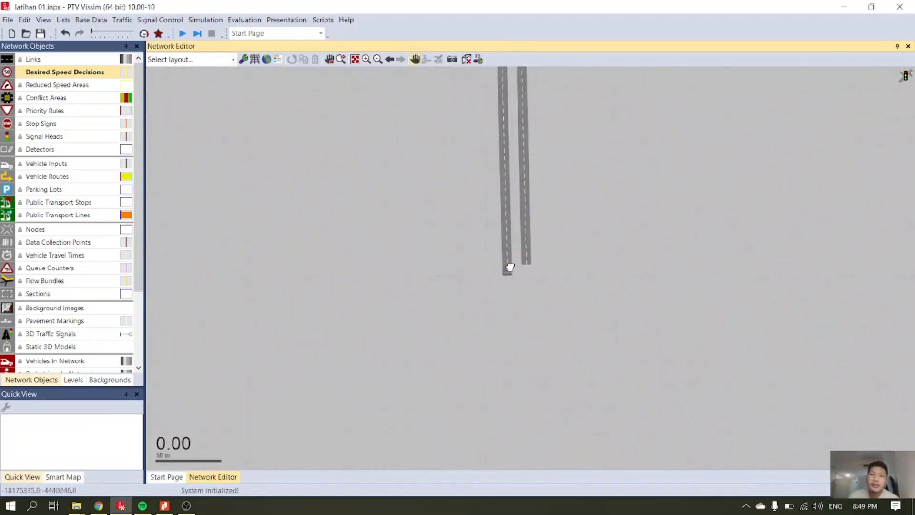
pyautogui.scroll(3, 444, 251)
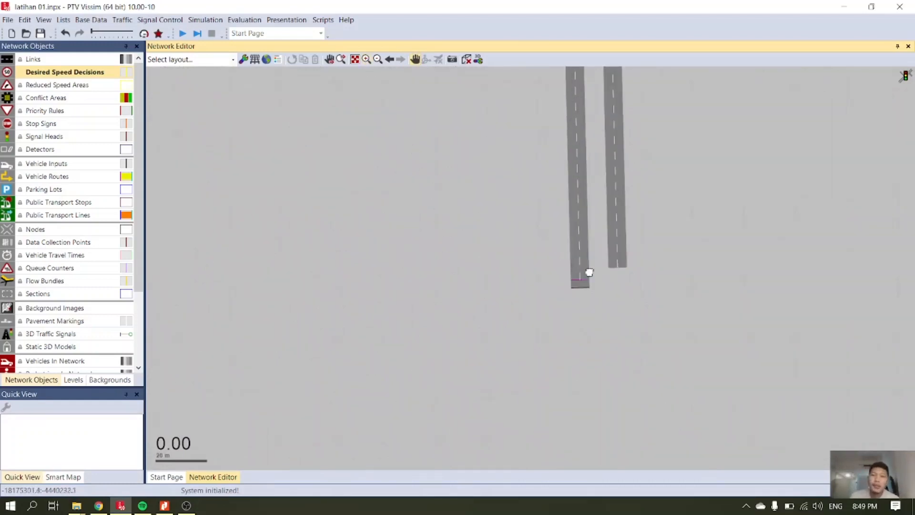
pyautogui.scroll(2, 607, 267)
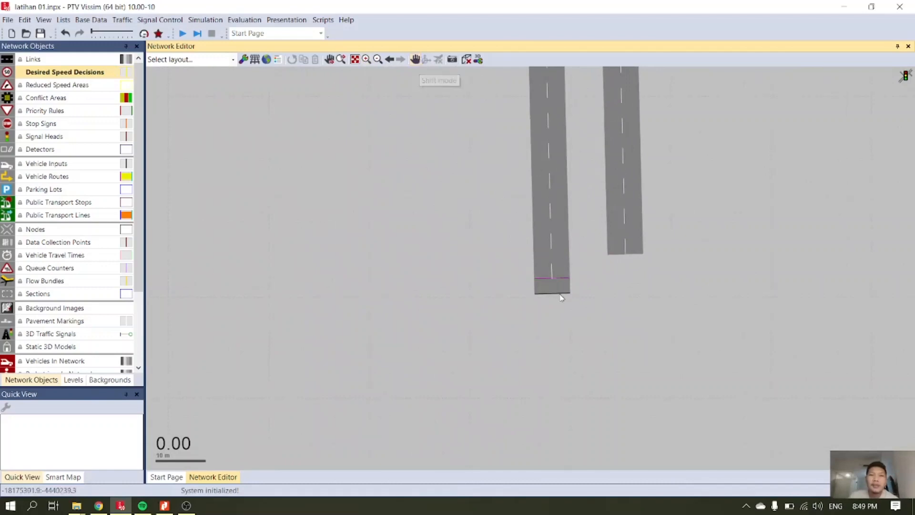
pyautogui.scroll(2, 548, 278)
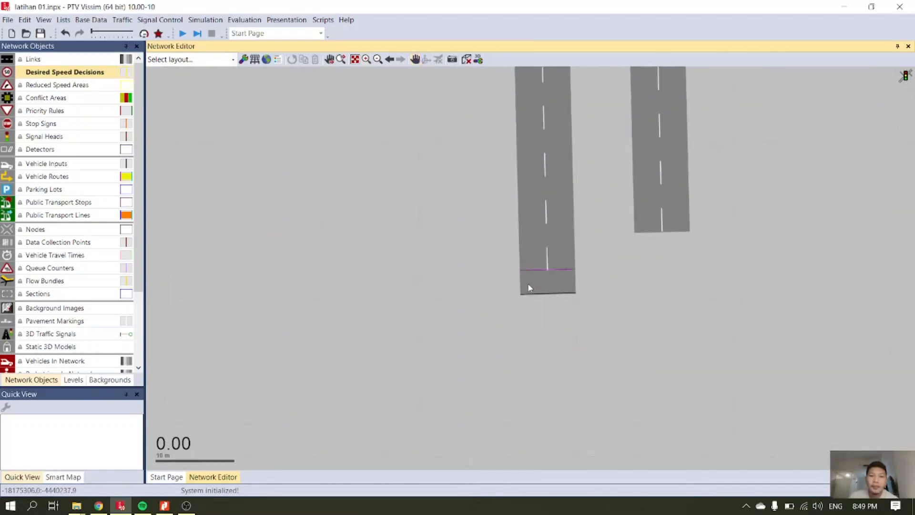
pyautogui.rightClick(523, 290)
pyautogui.click(572, 293)
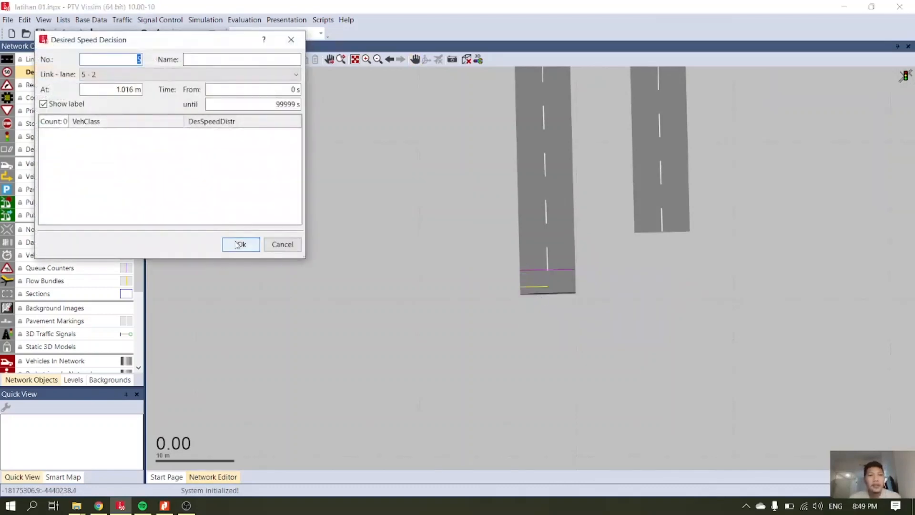
pyautogui.click(238, 244)
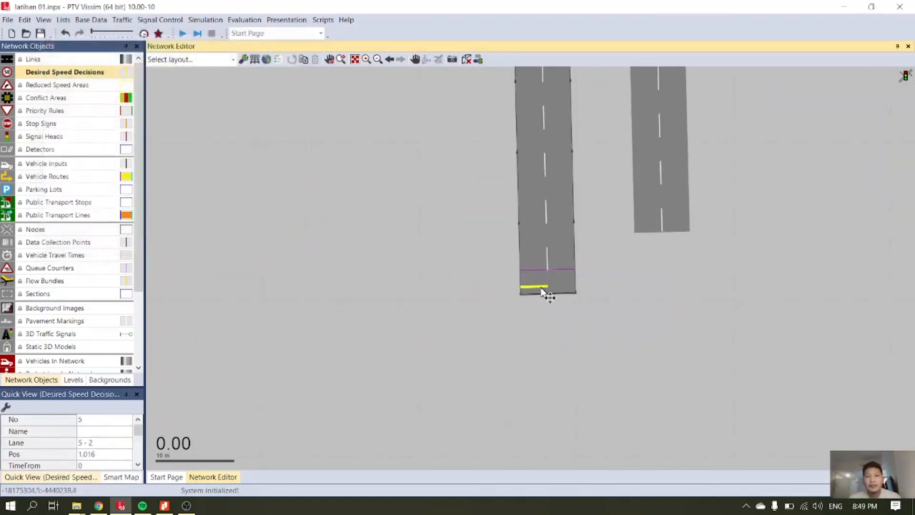
# Copy the desired speed decision onto the adjacent lane of link 5 and align it with the one on lane 2.
pyautogui.moveTo(542, 290)
pyautogui.mouseDown()
pyautogui.moveTo(564, 282)
pyautogui.moveTo(558, 288)
pyautogui.mouseUp()
pyautogui.click(634, 300)
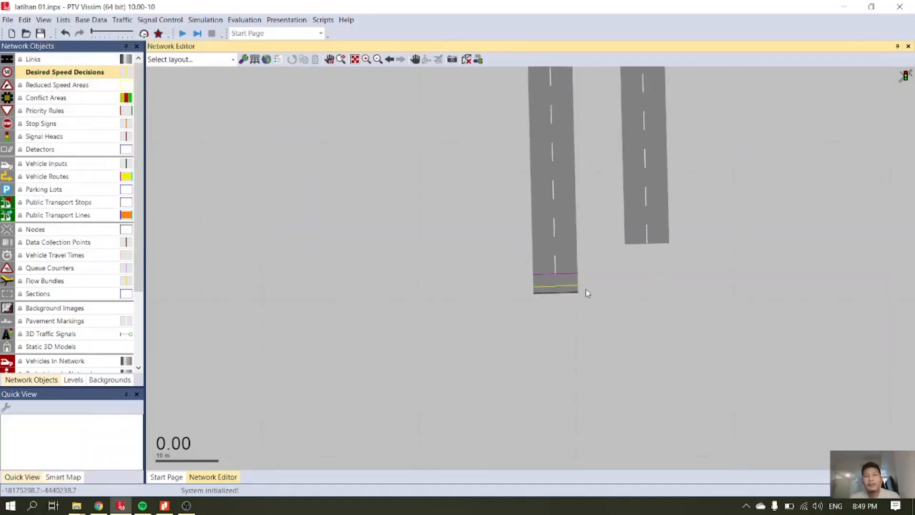
pyautogui.scroll(5, 568, 292)
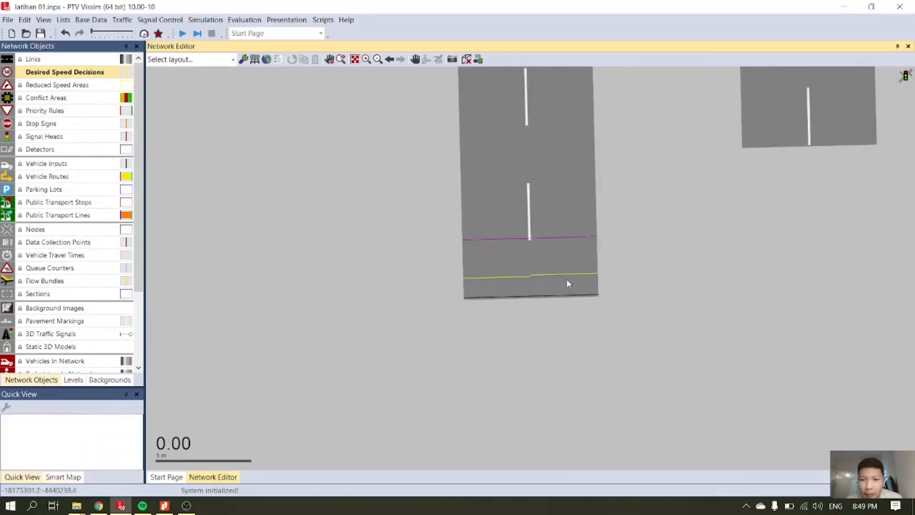
pyautogui.moveTo(572, 274); pyautogui.dragTo(573, 276)
pyautogui.click(656, 260)
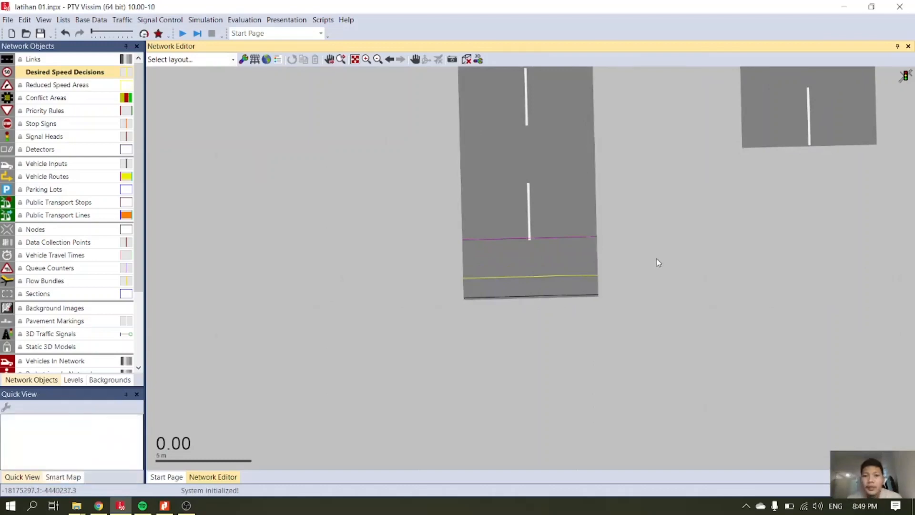
# Add a desired speed decision on lane 1 of link 13, about 0.6 m from the start of the northern arm at the three-way junction.
pyautogui.scroll(-5, 567, 353)
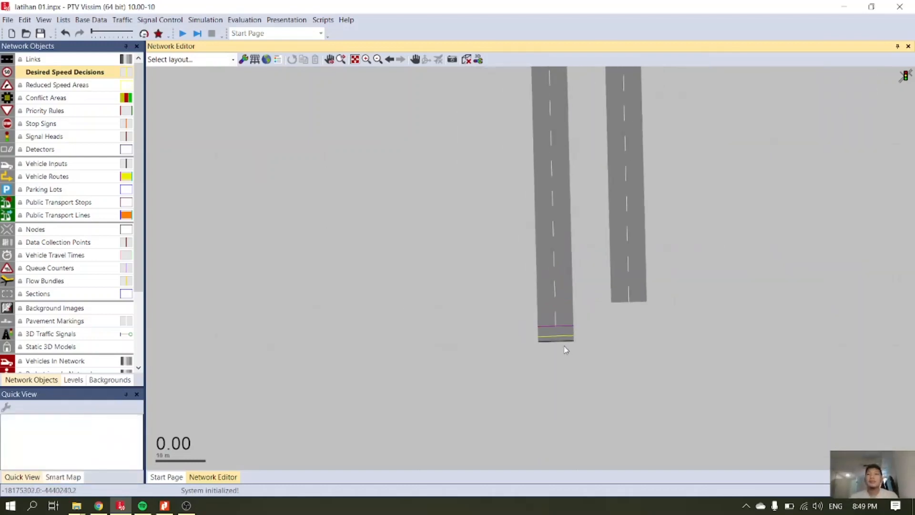
pyautogui.scroll(-12, 565, 350)
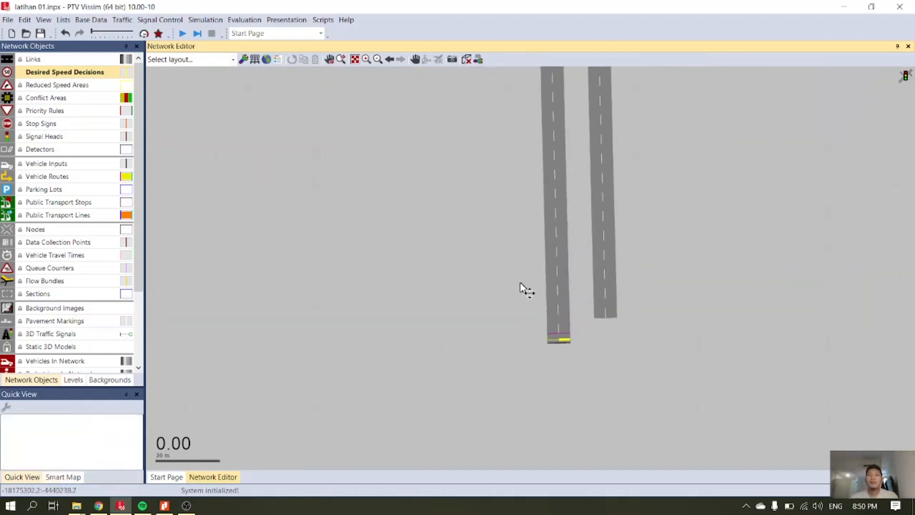
pyautogui.click(415, 60)
pyautogui.moveTo(629, 147); pyautogui.dragTo(511, 337)
pyautogui.scroll(-4, 554, 278)
pyautogui.moveTo(494, 171); pyautogui.dragTo(457, 331)
pyautogui.scroll(4, 482, 204)
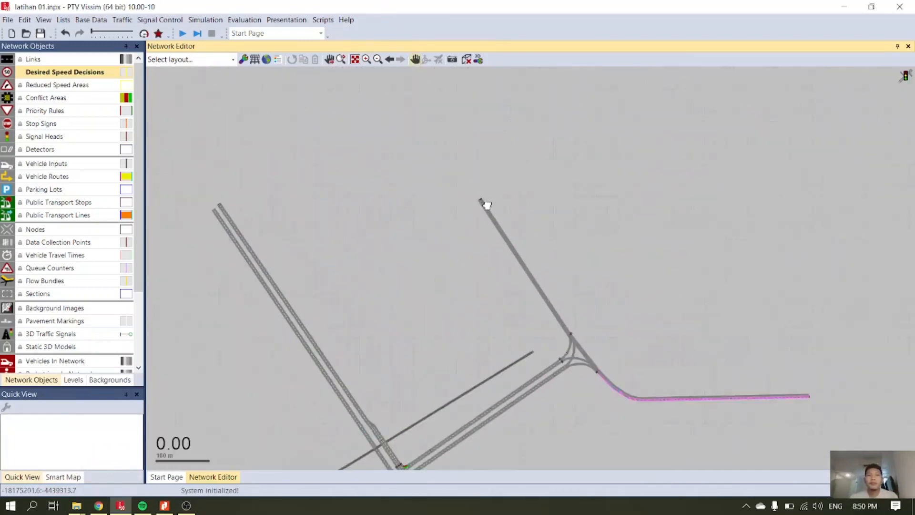
pyautogui.scroll(5, 487, 205)
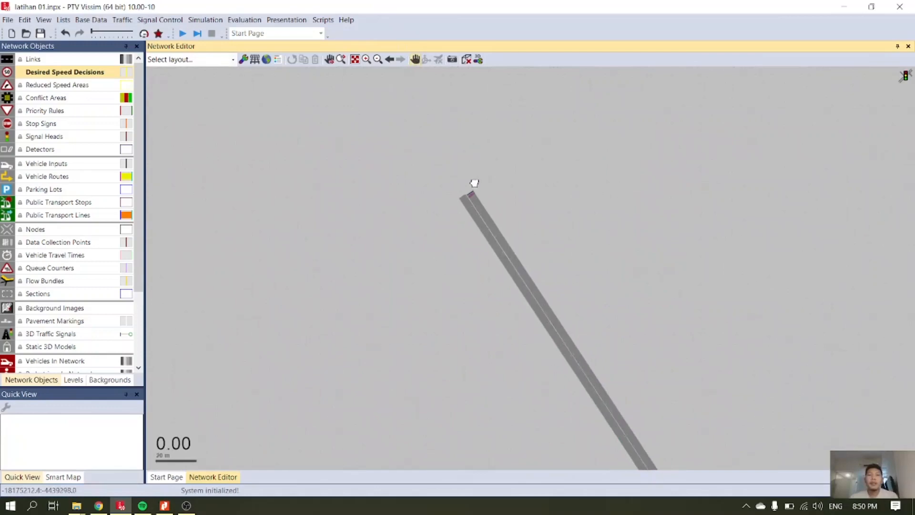
pyautogui.scroll(1, 474, 183)
pyautogui.scroll(4, 474, 183)
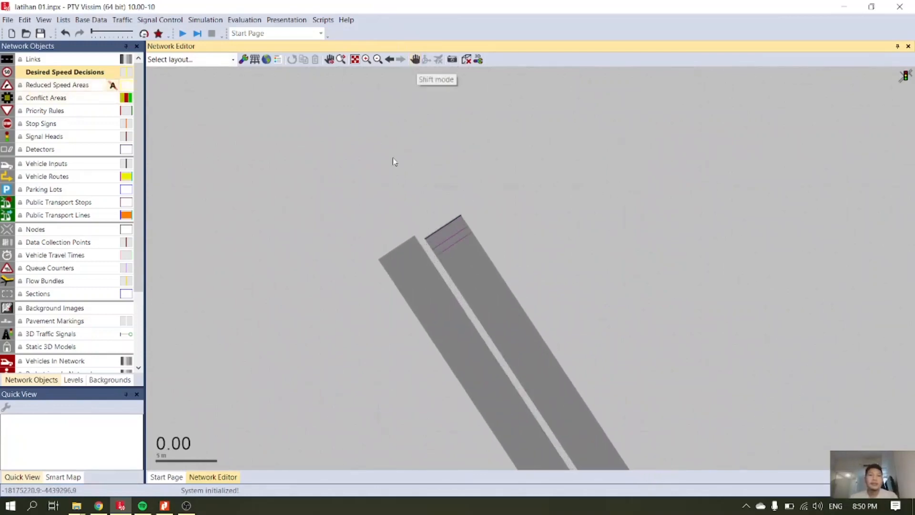
pyautogui.rightClick(442, 233)
pyautogui.click(514, 241)
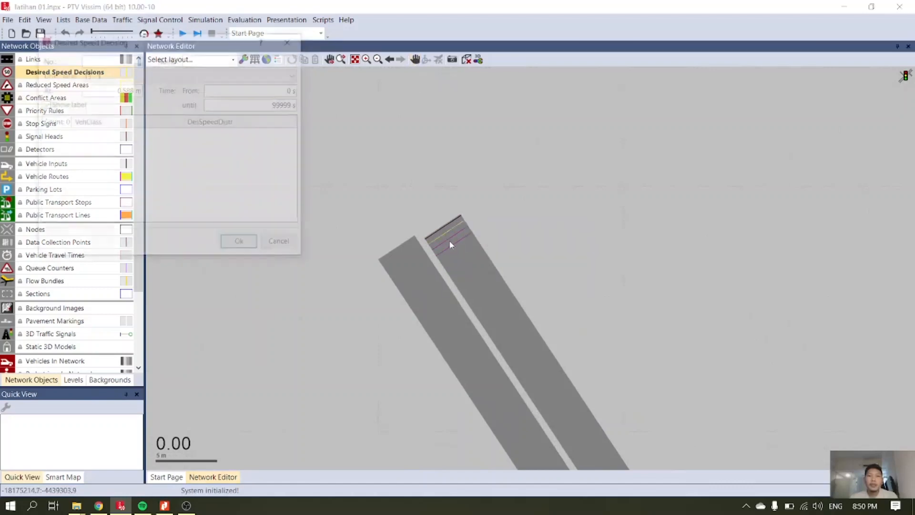
pyautogui.click(241, 245)
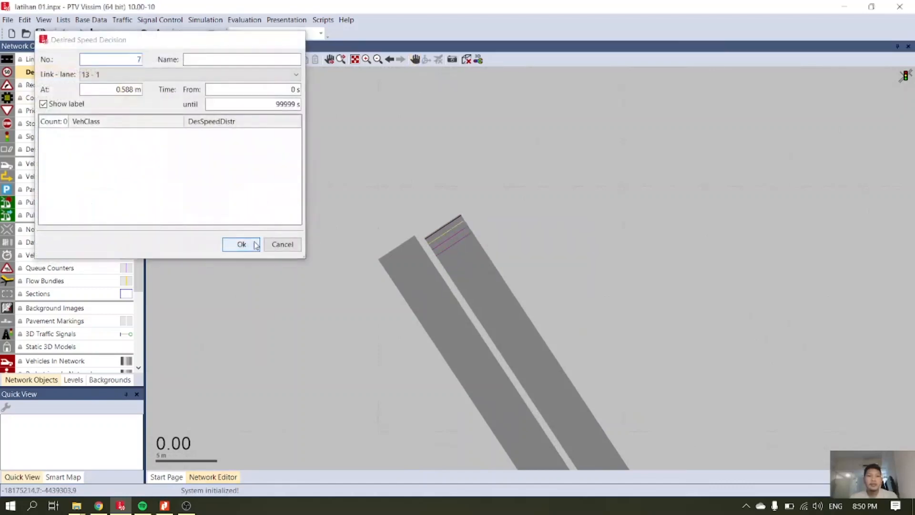
# Add a desired speed decision on lane 1 of link 11, about 0.5 m from the start of the eastern arm at the three-way junction.
pyautogui.scroll(-4, 494, 299)
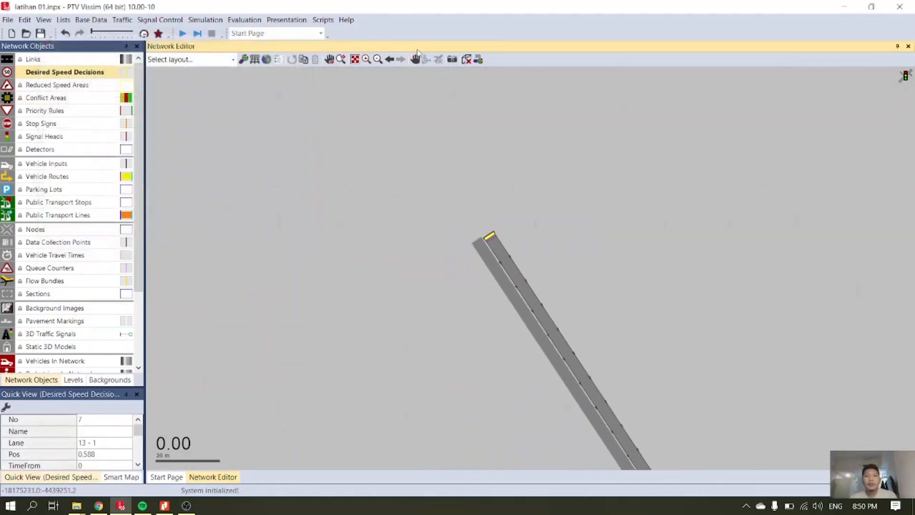
pyautogui.click(355, 59)
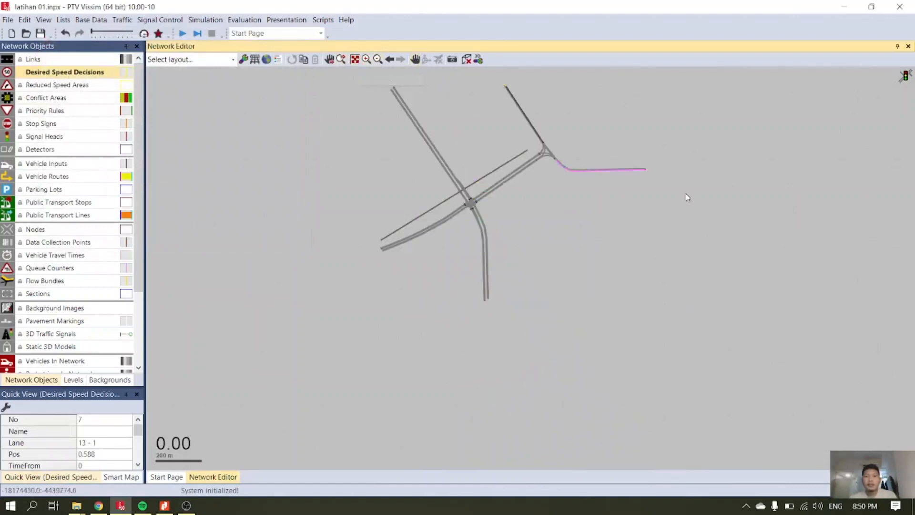
pyautogui.scroll(4, 644, 153)
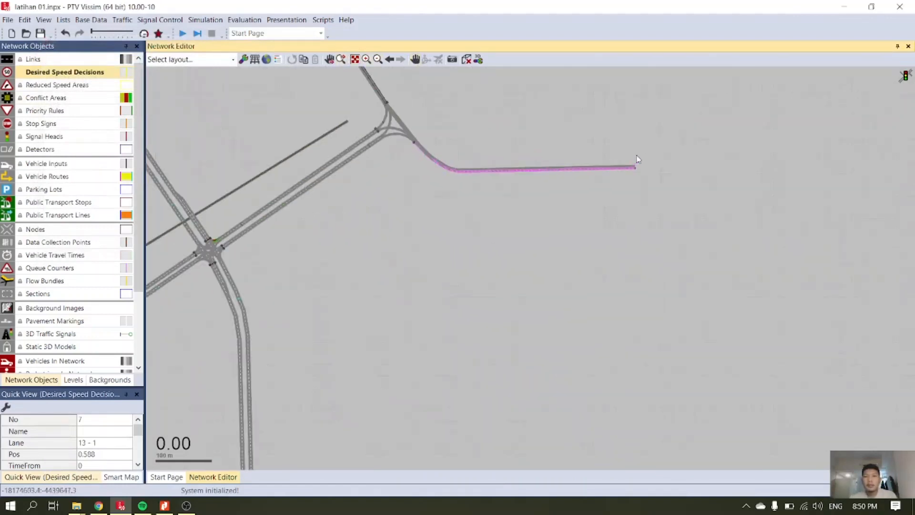
pyautogui.scroll(5, 634, 184)
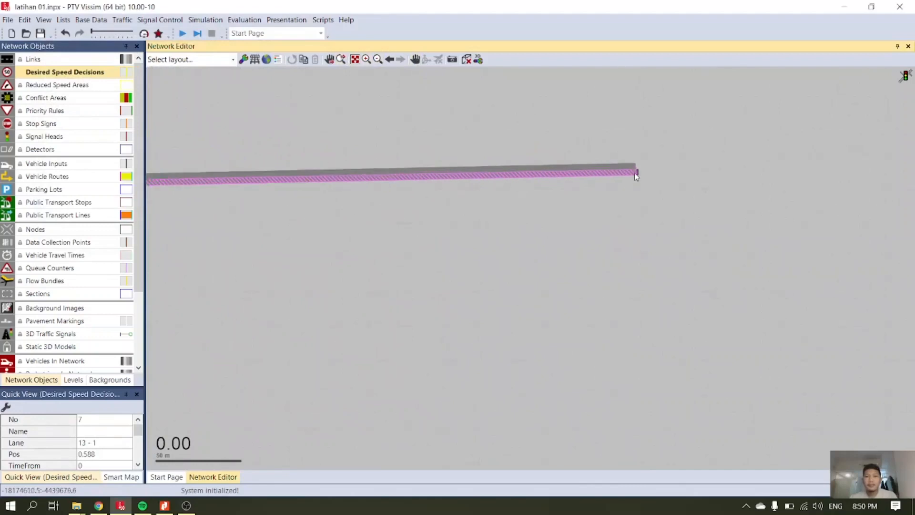
pyautogui.scroll(3, 640, 173)
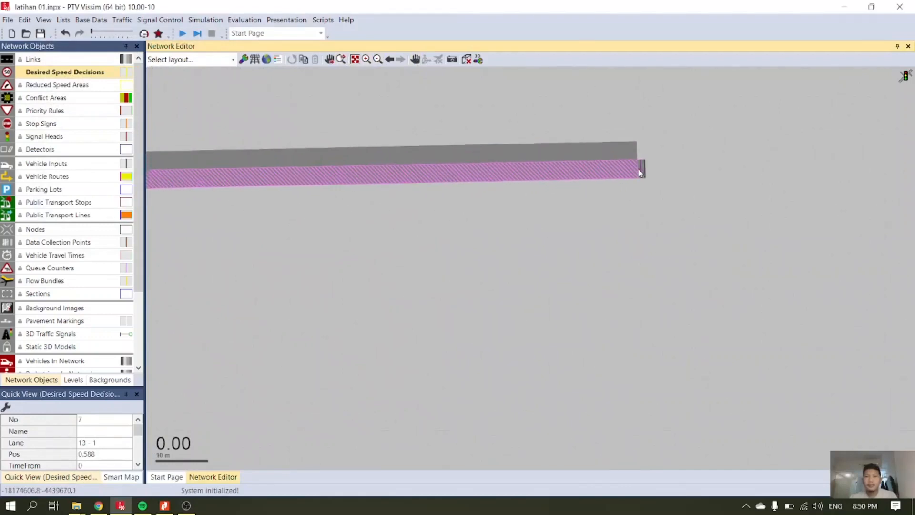
pyautogui.rightClick(644, 171)
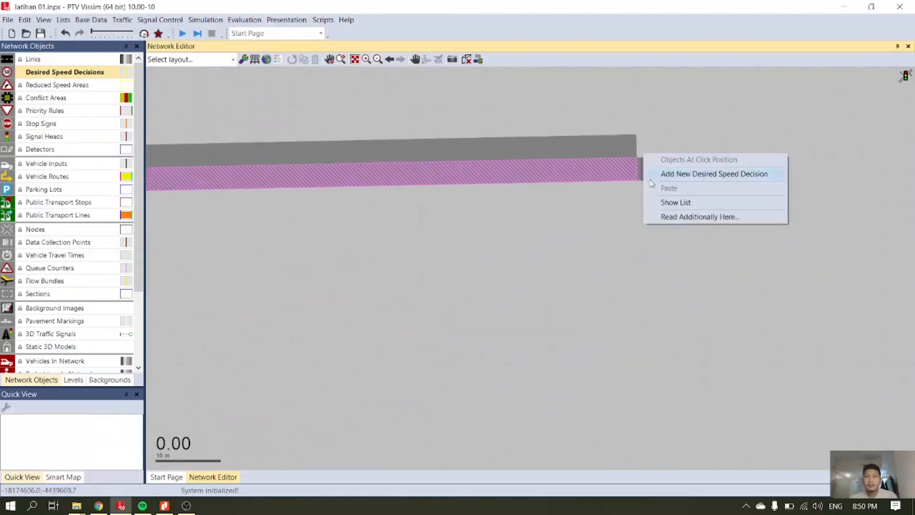
pyautogui.click(655, 173)
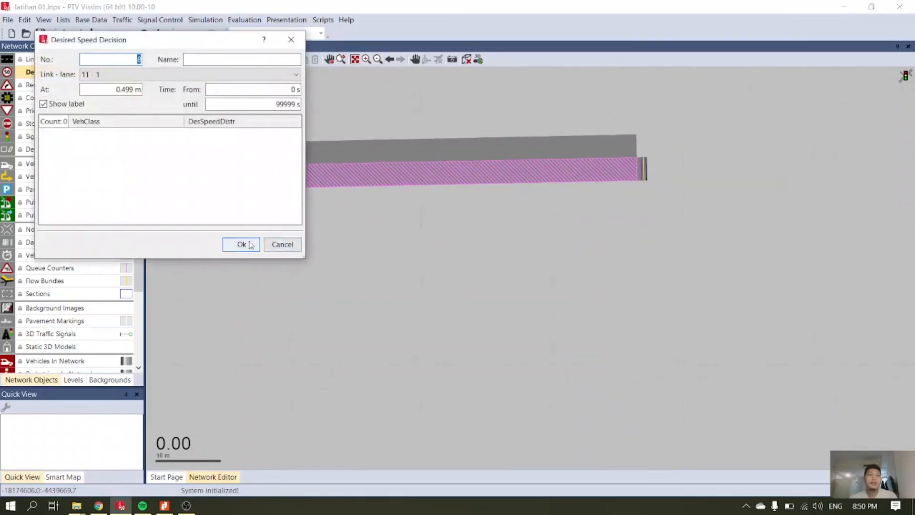
pyautogui.click(241, 245)
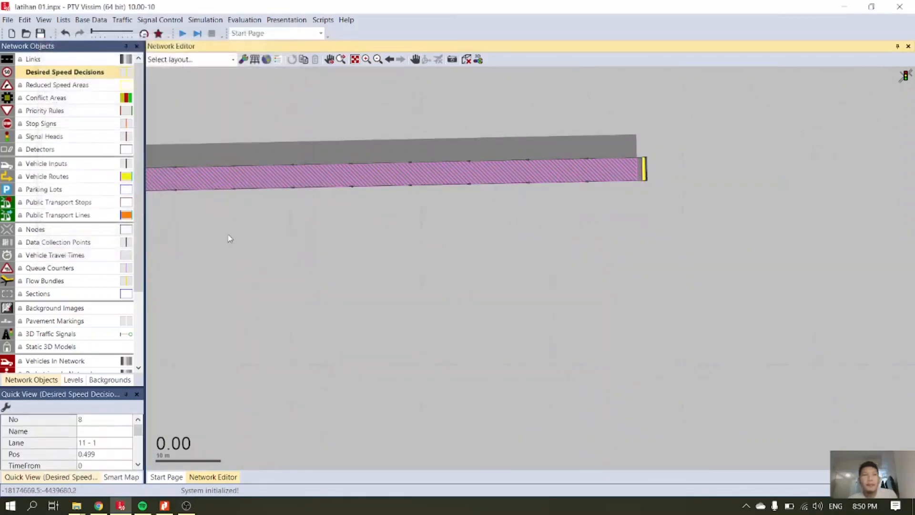
pyautogui.rightClick(68, 70)
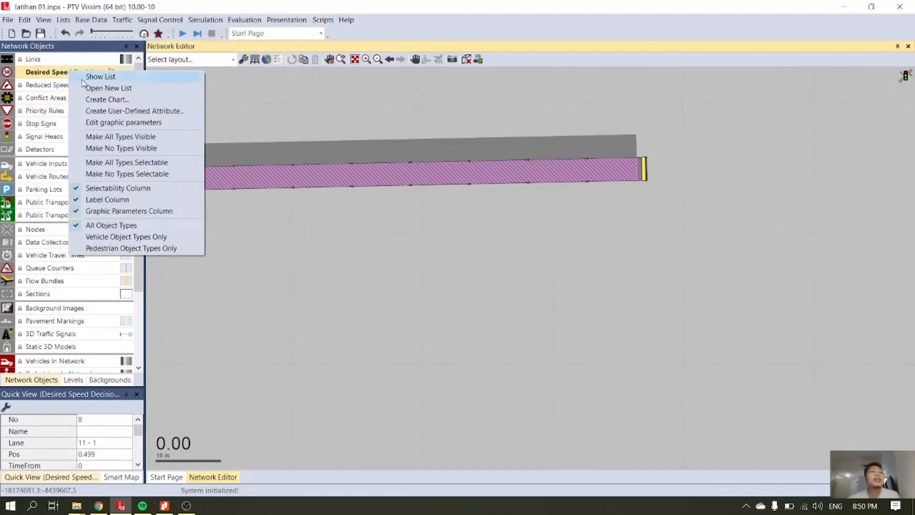
pyautogui.click(82, 80)
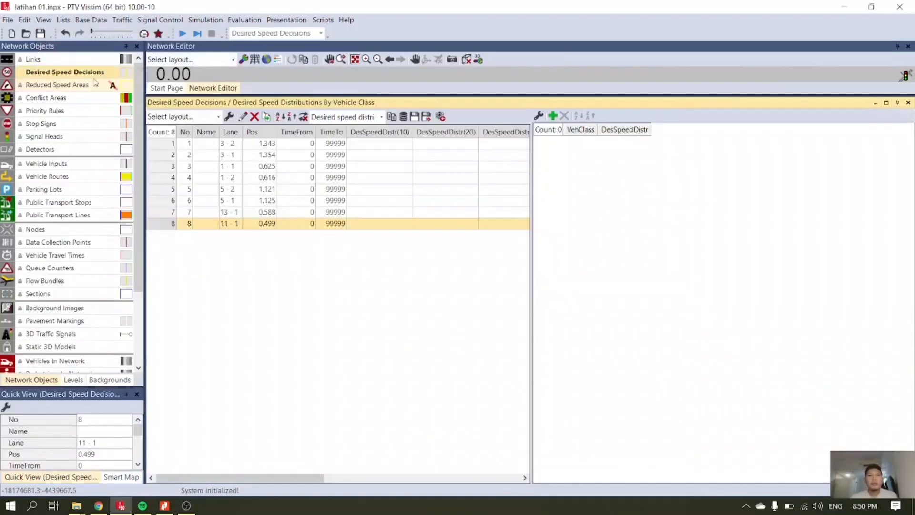
pyautogui.moveTo(431, 95); pyautogui.dragTo(447, 355)
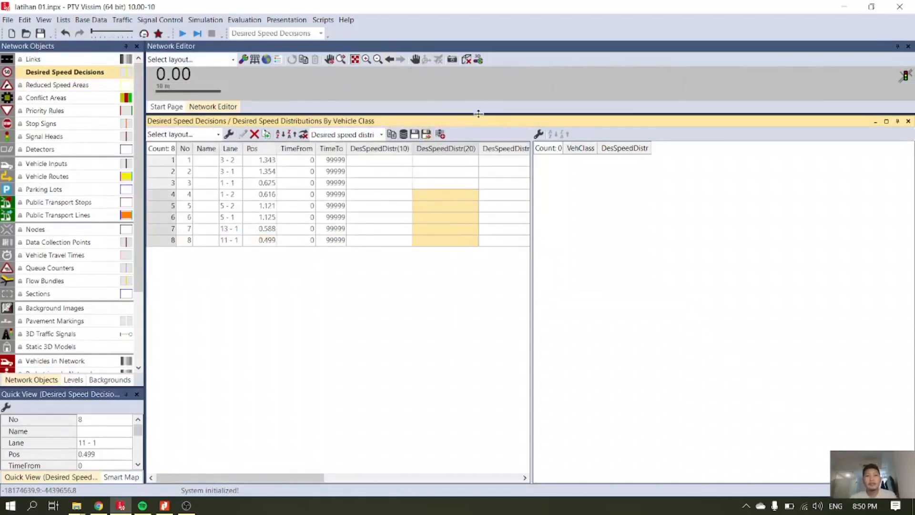
pyautogui.moveTo(479, 113); pyautogui.dragTo(501, 198)
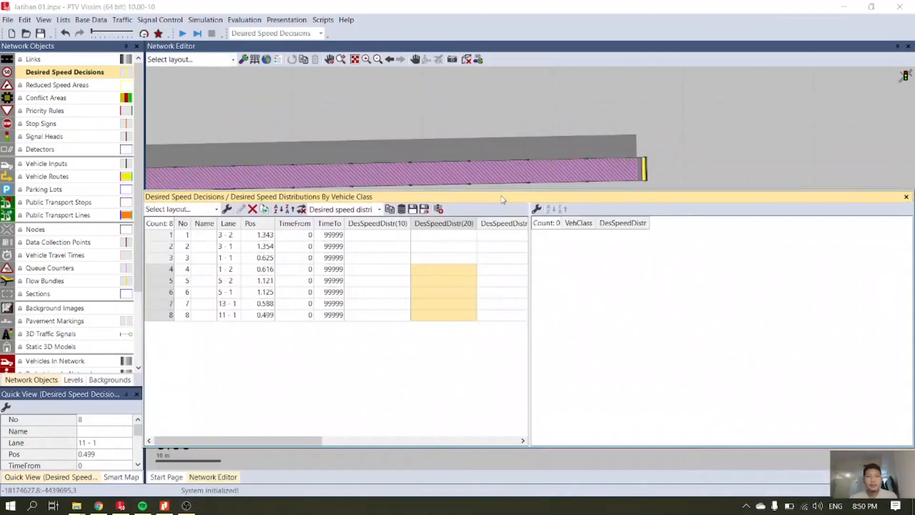
pyautogui.rightClick(509, 198)
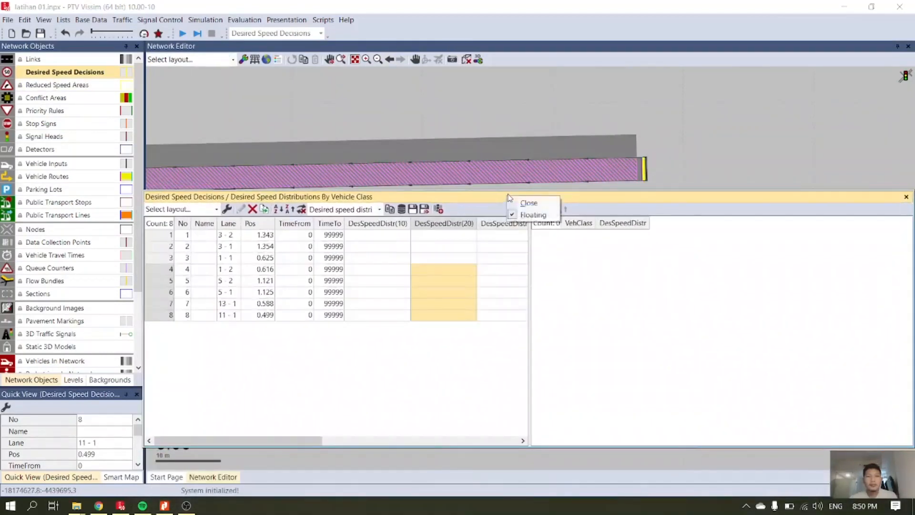
pyautogui.click(518, 203)
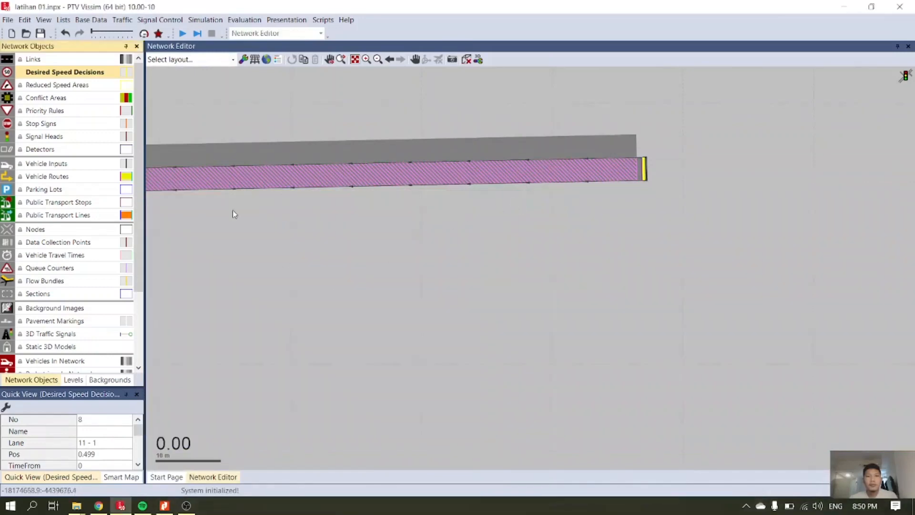
# Show the list of desired speed decisions and dock it below the network view, enlarged to make its rows readable.
pyautogui.rightClick(80, 72)
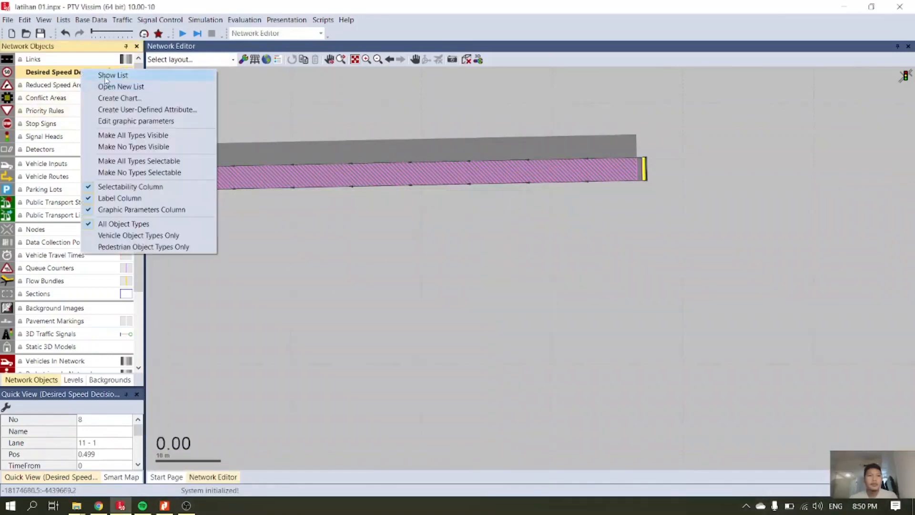
pyautogui.click(105, 76)
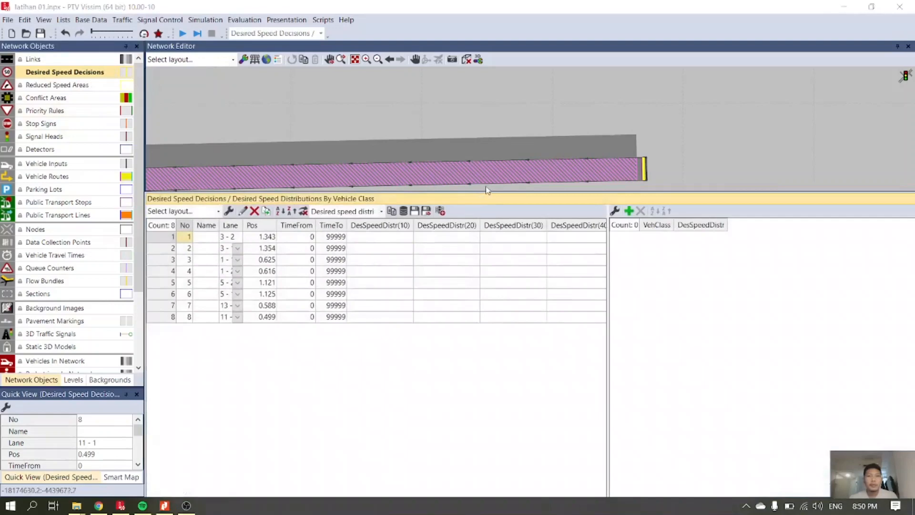
pyautogui.moveTo(485, 193); pyautogui.dragTo(482, 362)
pyautogui.rightClick(482, 364)
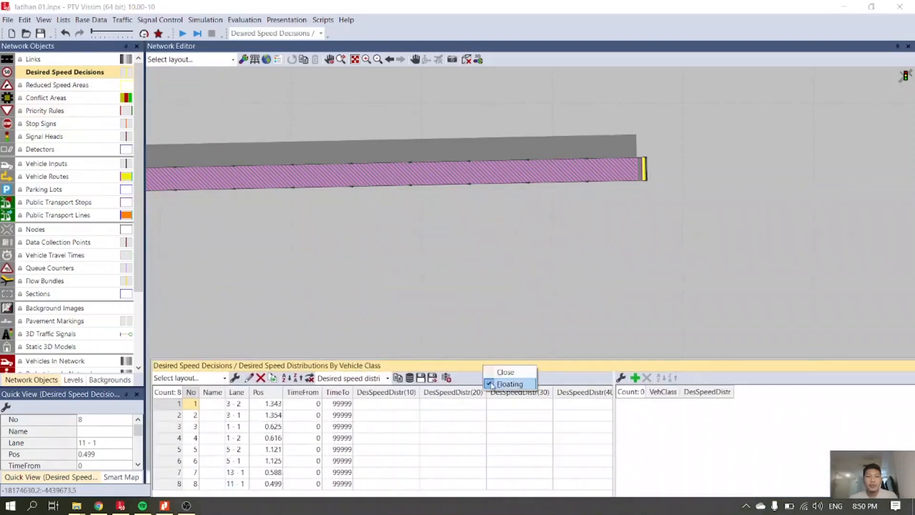
pyautogui.click(491, 381)
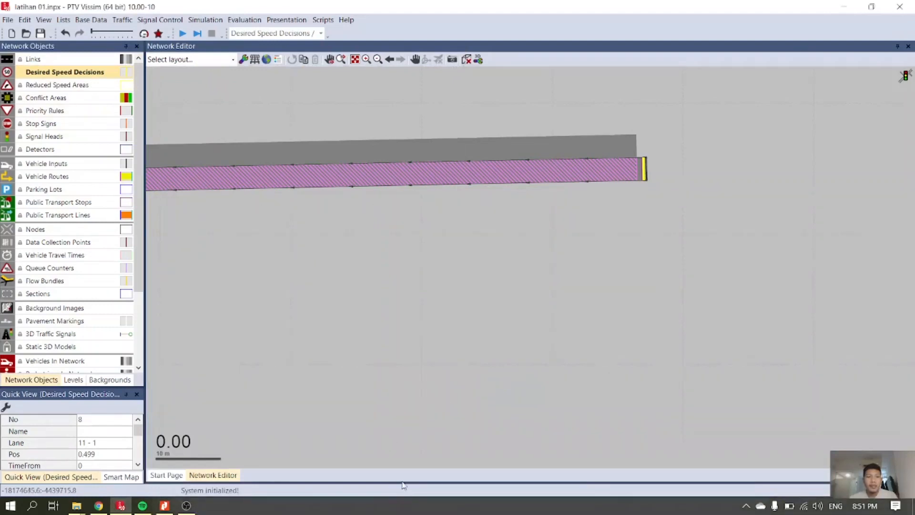
pyautogui.moveTo(403, 483); pyautogui.dragTo(439, 367)
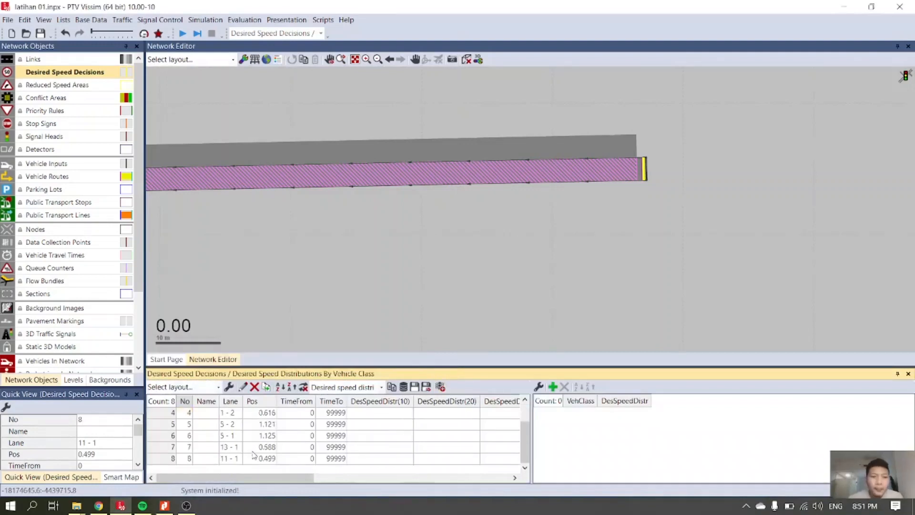
# Review the listed desired speed decisions and switch the list from the desired speed distributions relation to Single List.
pyautogui.scroll(3, 190, 435)
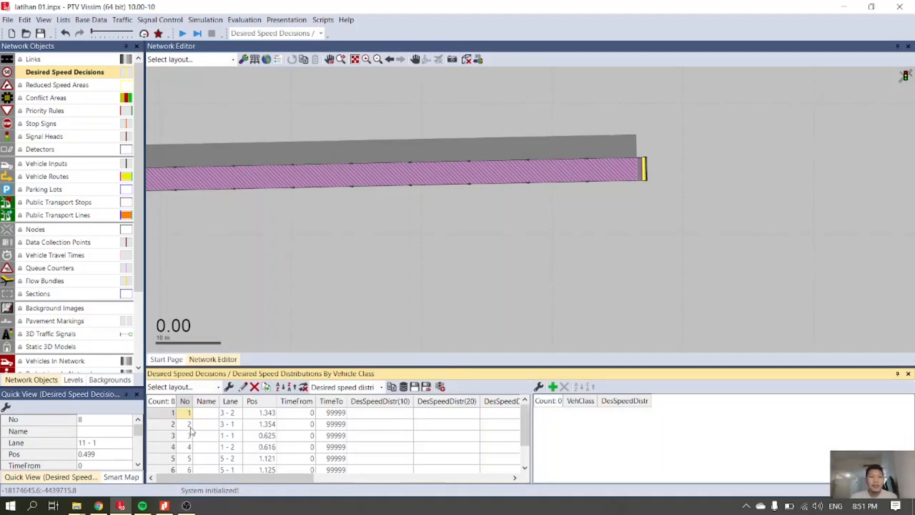
pyautogui.scroll(-3, 191, 434)
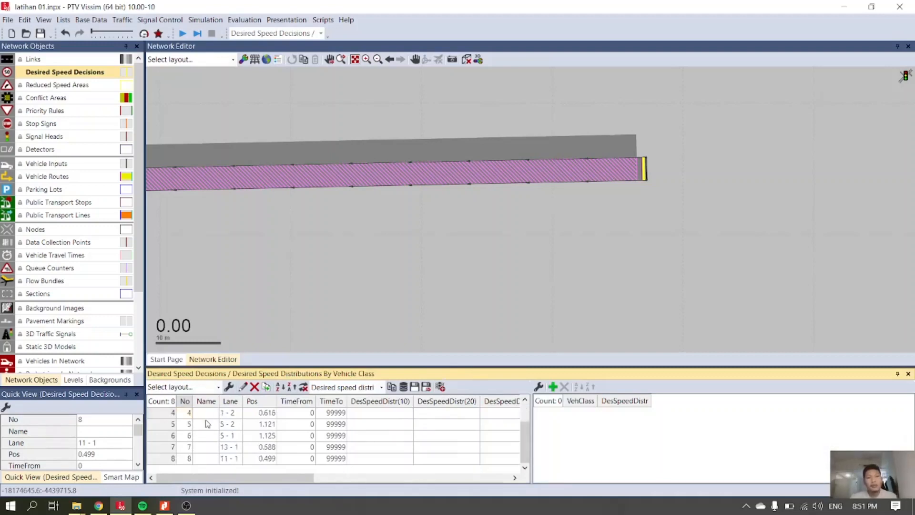
pyautogui.scroll(3, 299, 438)
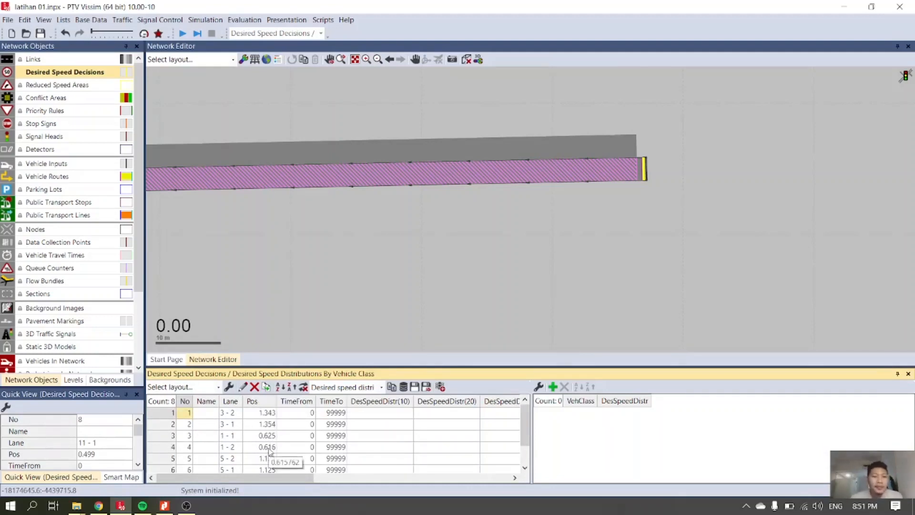
pyautogui.scroll(-1, 270, 451)
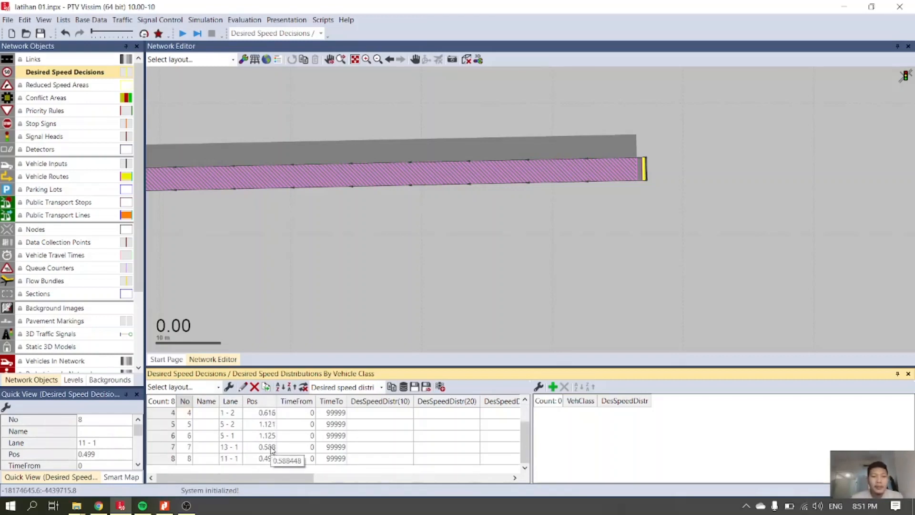
pyautogui.scroll(1, 273, 447)
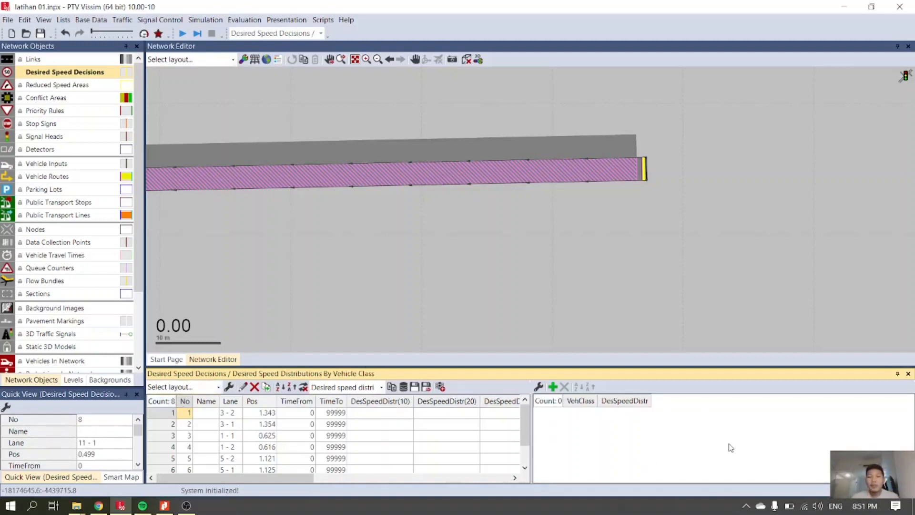
pyautogui.click(382, 389)
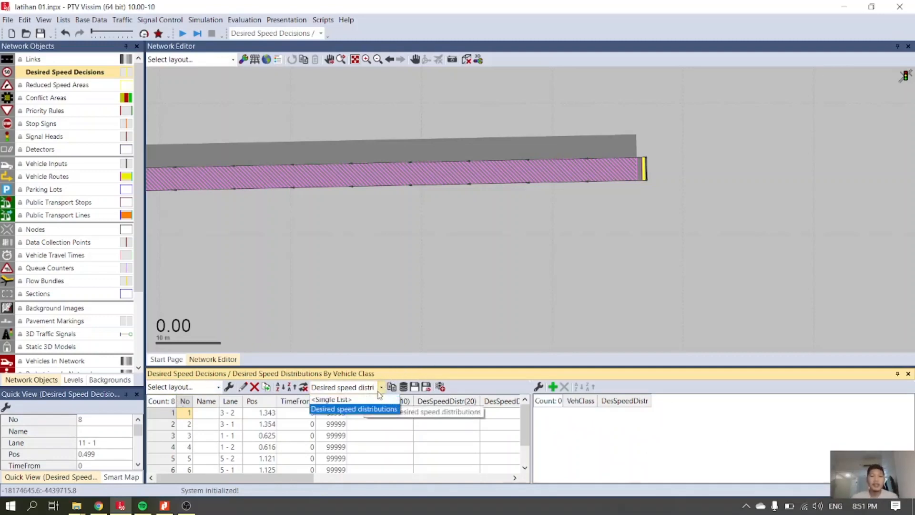
pyautogui.click(370, 405)
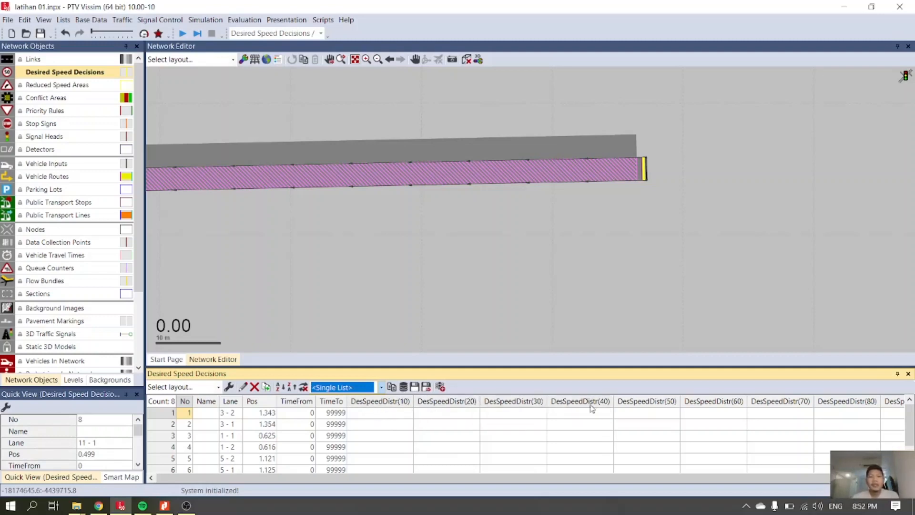
pyautogui.moveTo(636, 482); pyautogui.dragTo(682, 482)
pyautogui.moveTo(776, 487); pyautogui.dragTo(548, 509)
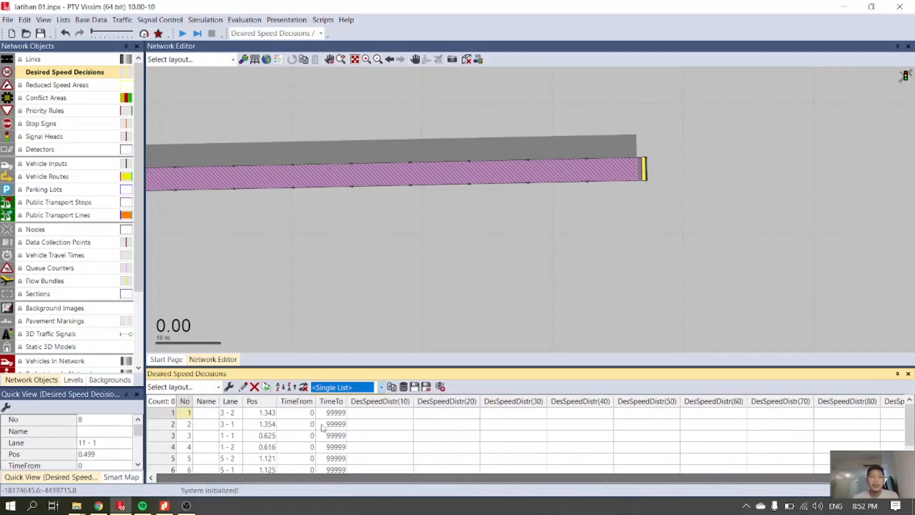
# Remove the desired speed distribution attributes for vehicle classes 40 (Tram), 50 (Pedestrian) and 60 (Bike) from the list's columns.
pyautogui.click(229, 387)
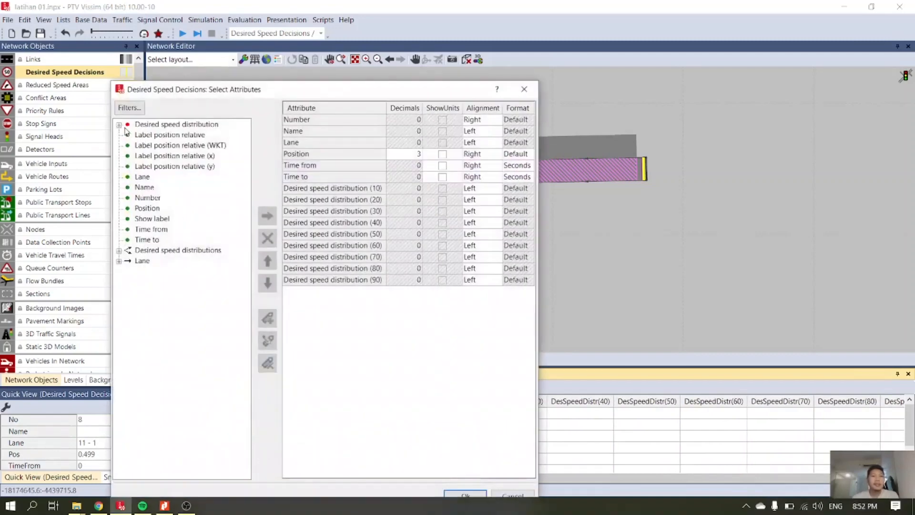
pyautogui.click(122, 128)
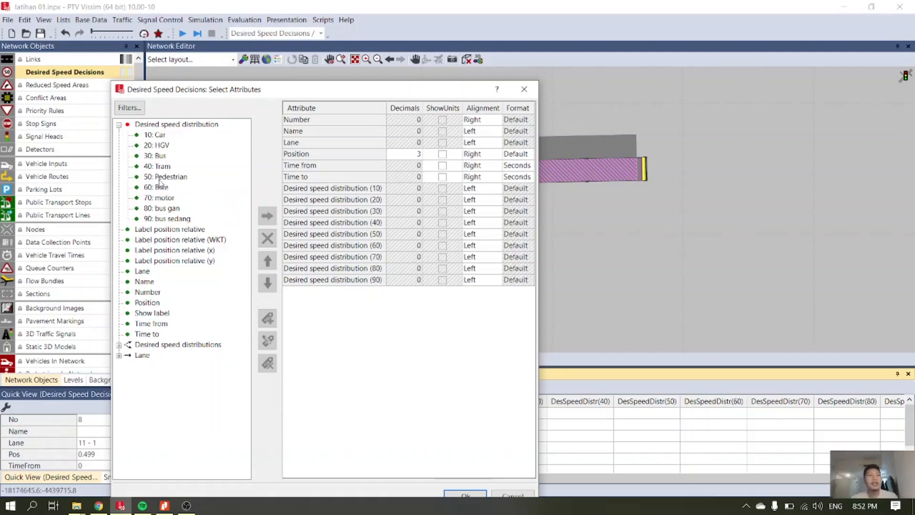
pyautogui.click(331, 224)
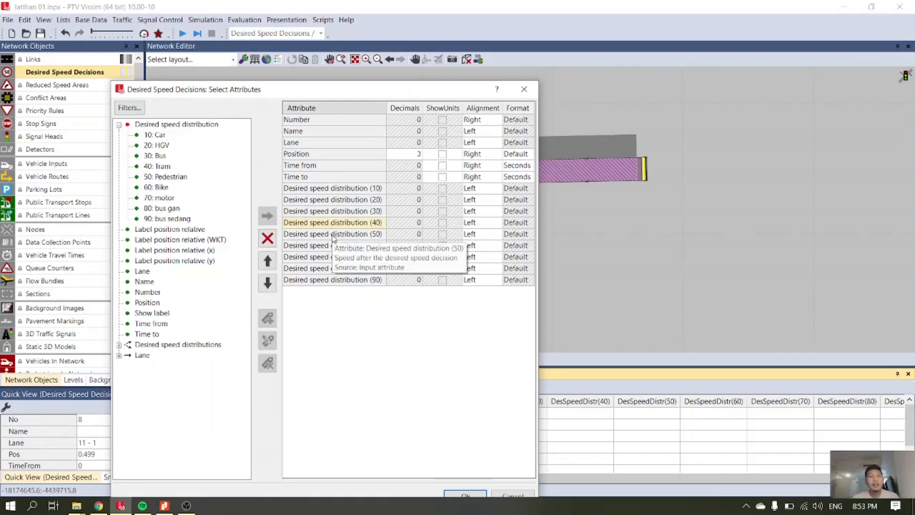
pyautogui.keyDown('shift'); pyautogui.click(332, 234); pyautogui.keyUp('shift')
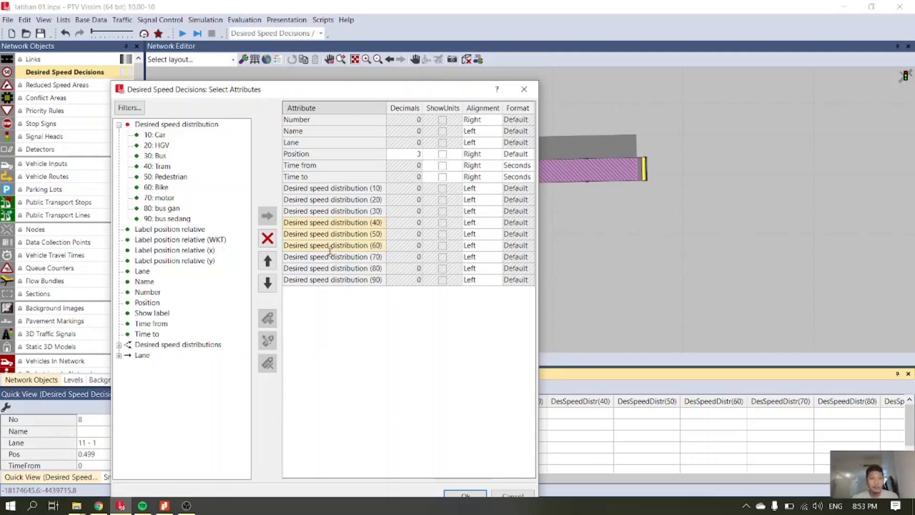
pyautogui.click(119, 125)
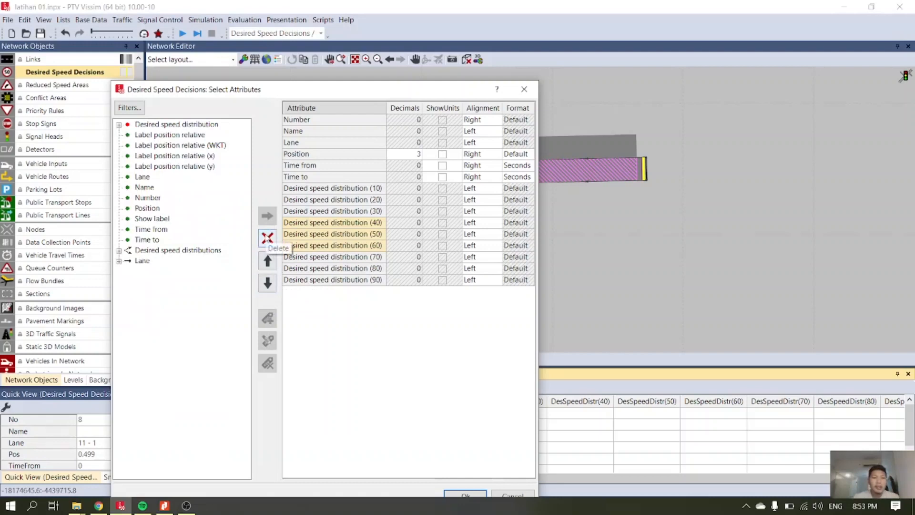
pyautogui.click(268, 238)
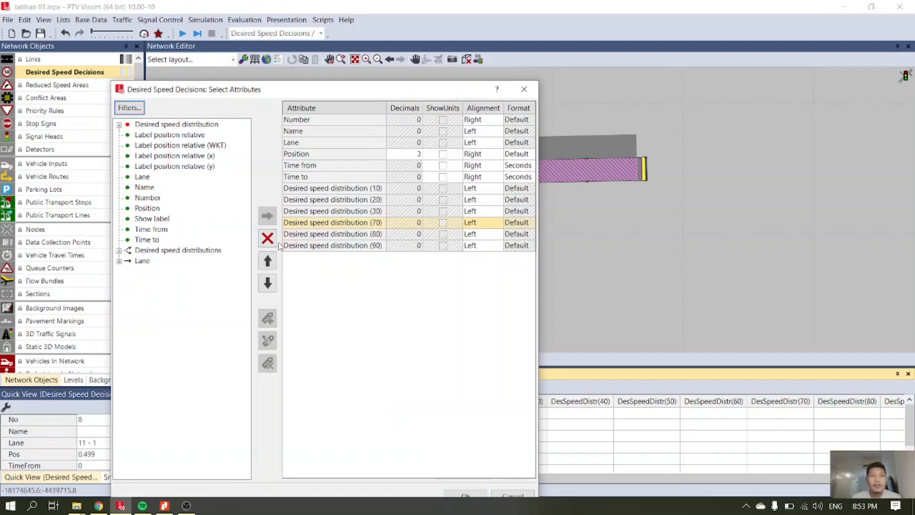
pyautogui.moveTo(327, 90); pyautogui.dragTo(331, 62)
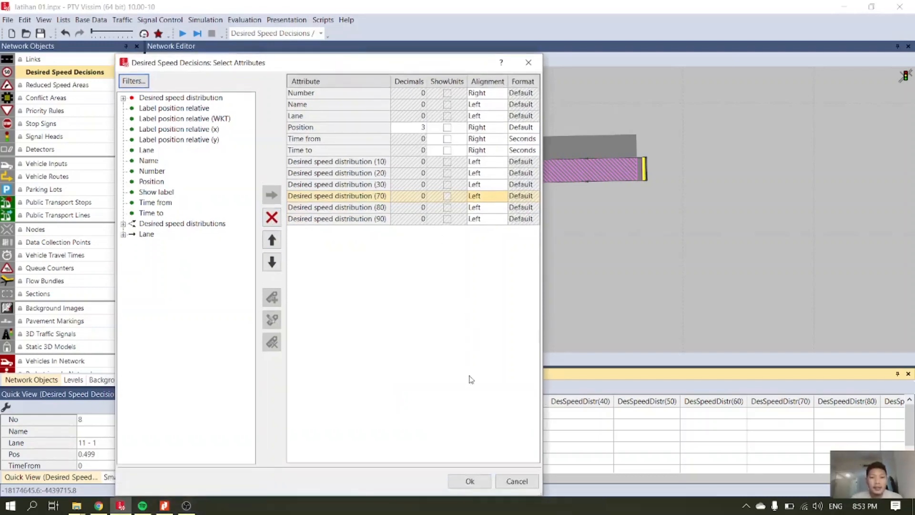
pyautogui.click(477, 482)
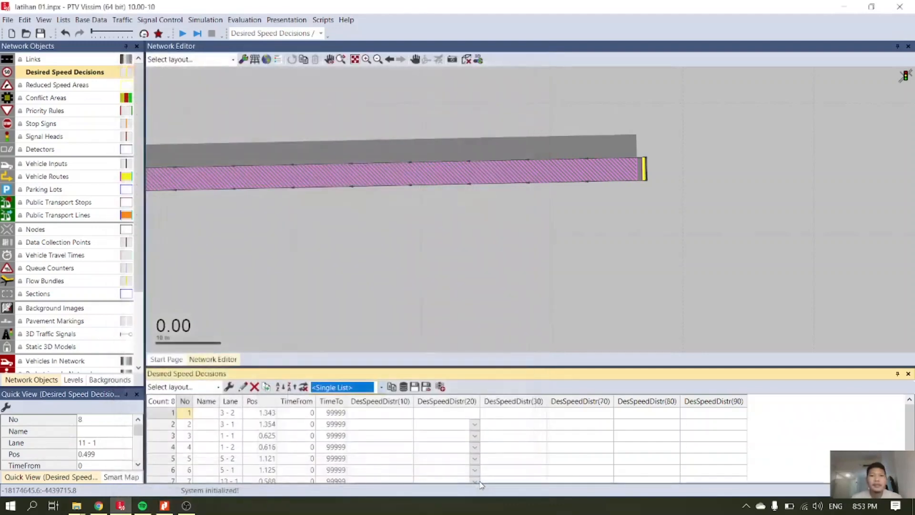
pyautogui.click(367, 418)
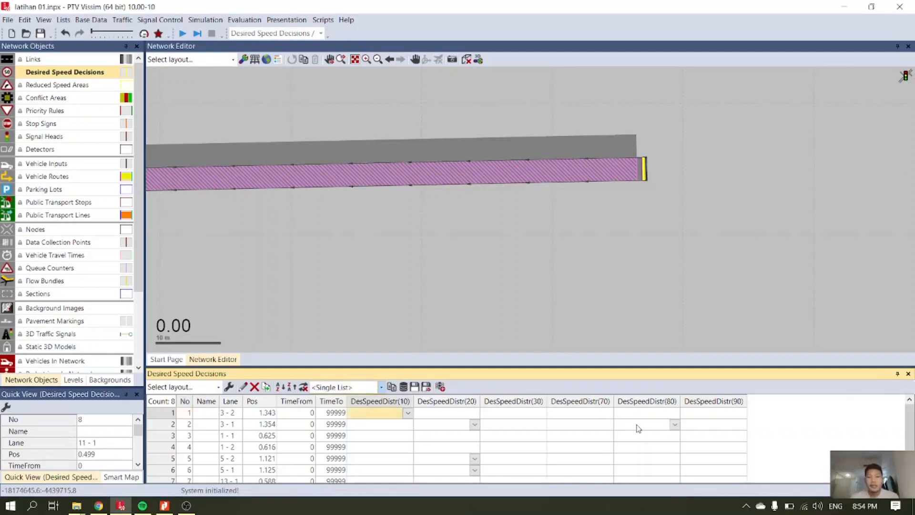
pyautogui.scroll(-1, 638, 431)
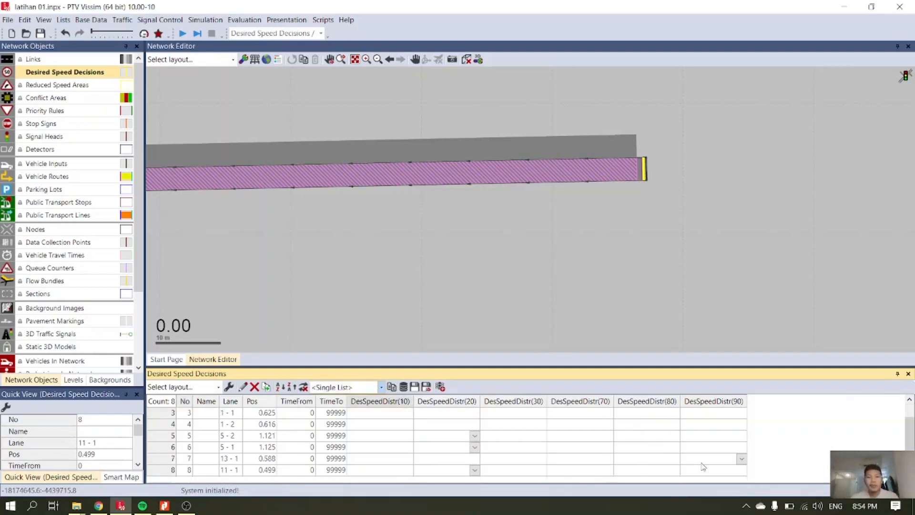
pyautogui.keyDown('shift'); pyautogui.click(730, 472); pyautogui.keyUp('shift')
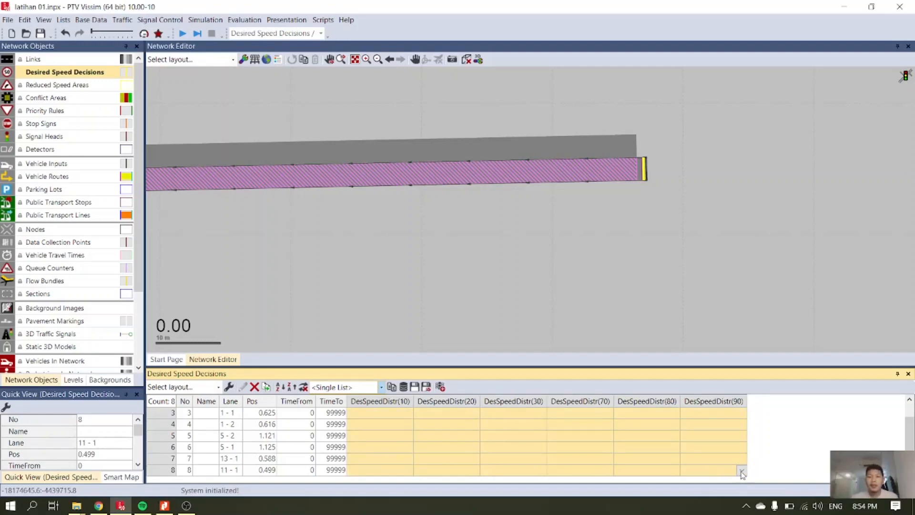
pyautogui.click(742, 472)
pyautogui.scroll(-8, 762, 455)
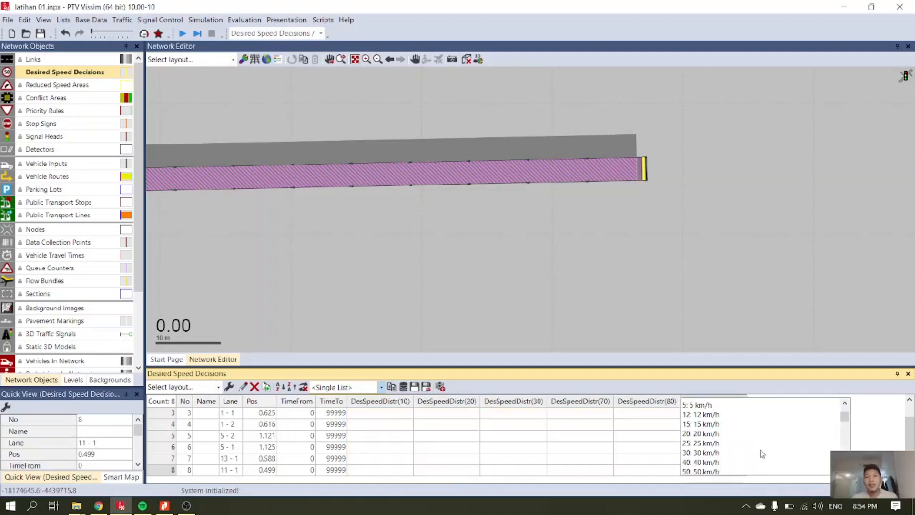
pyautogui.click(474, 424)
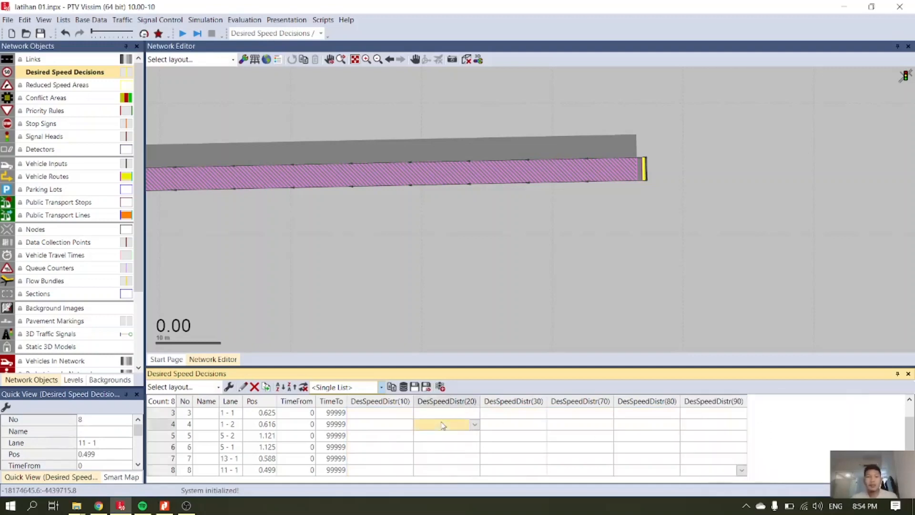
# Select the desired speed distribution cells of all decisions for every vehicle class and bring up the free-flow speed distribution choices.
pyautogui.scroll(1, 386, 418)
pyautogui.click(386, 419)
pyautogui.scroll(-1, 542, 436)
pyautogui.keyDown('shift'); pyautogui.click(725, 476); pyautogui.keyUp('shift')
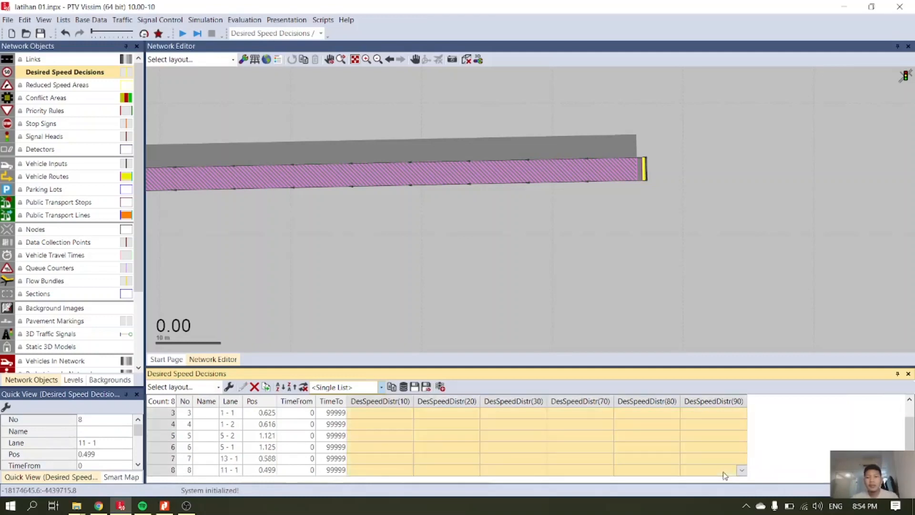
pyautogui.click(742, 471)
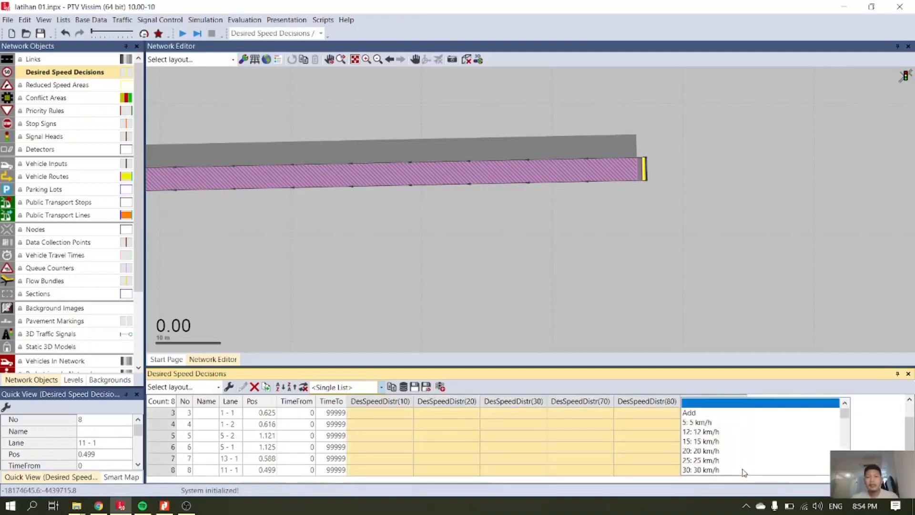
pyautogui.scroll(-8, 756, 457)
pyautogui.scroll(-7, 760, 462)
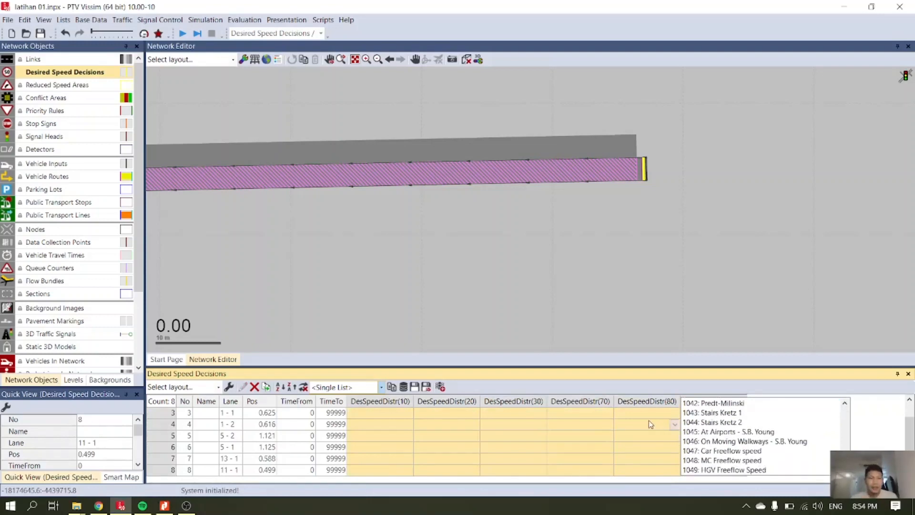
# Switch to File Explorer and open the Example FreeFlow Speed Distribution workbook from the Modul Vissim Training folder on the Desktop.
pyautogui.moveTo(79, 510)
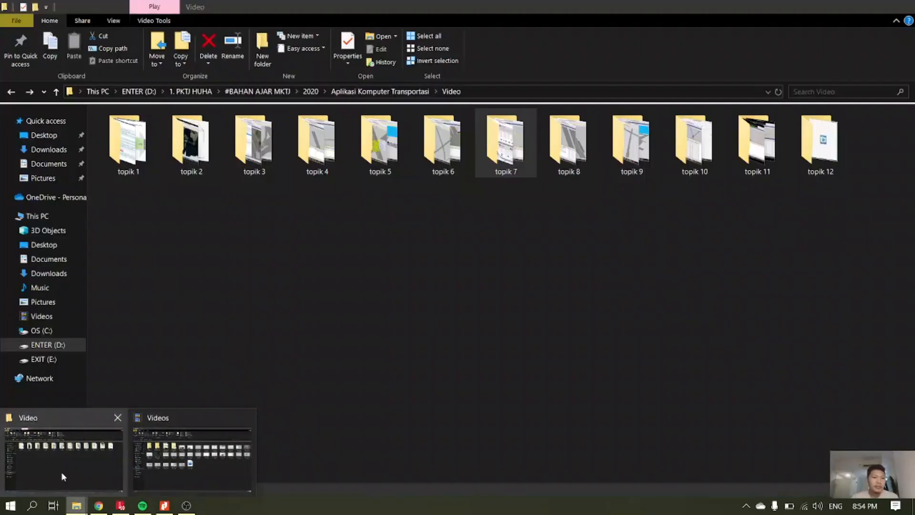
pyautogui.click(181, 461)
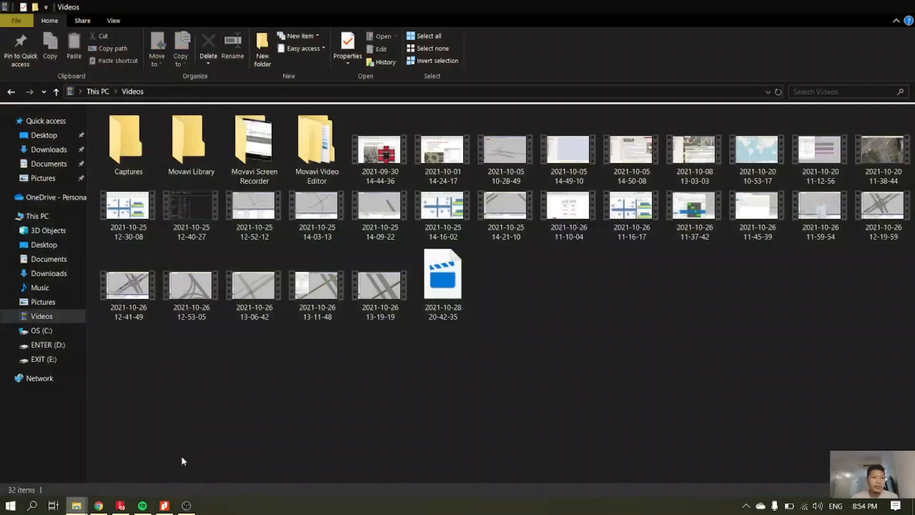
pyautogui.click(42, 135)
pyautogui.doubleClick(172, 132)
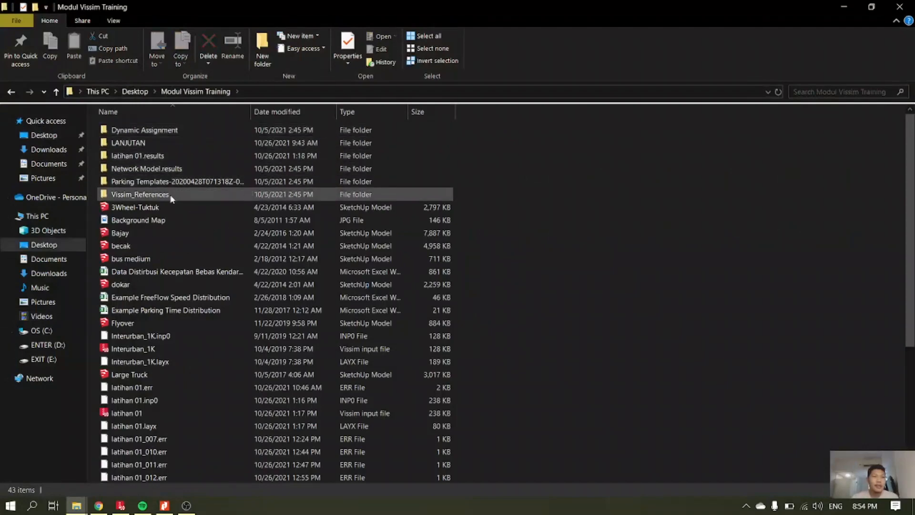
pyautogui.scroll(-5, 190, 266)
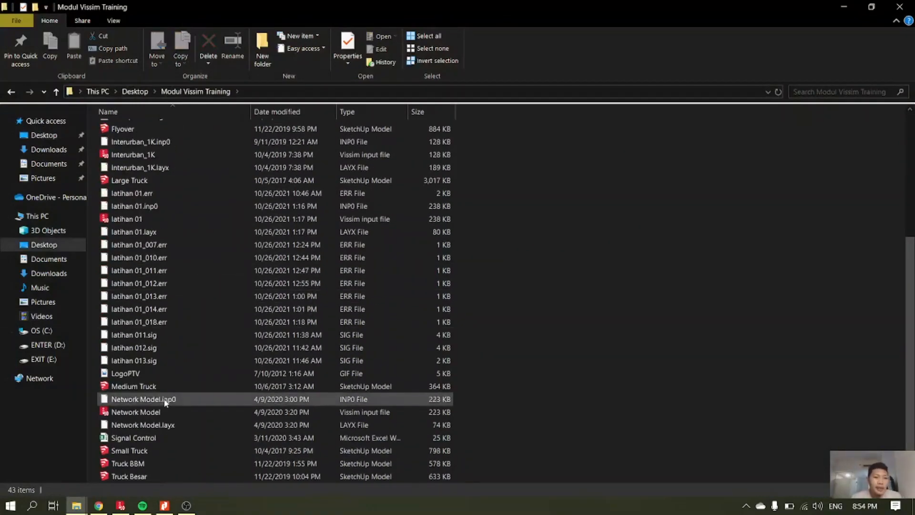
pyautogui.scroll(3, 164, 402)
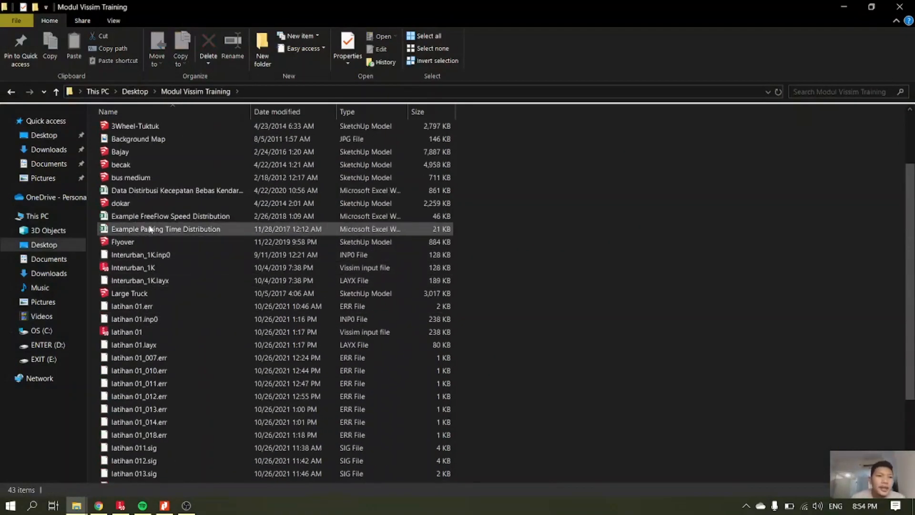
pyautogui.doubleClick(166, 217)
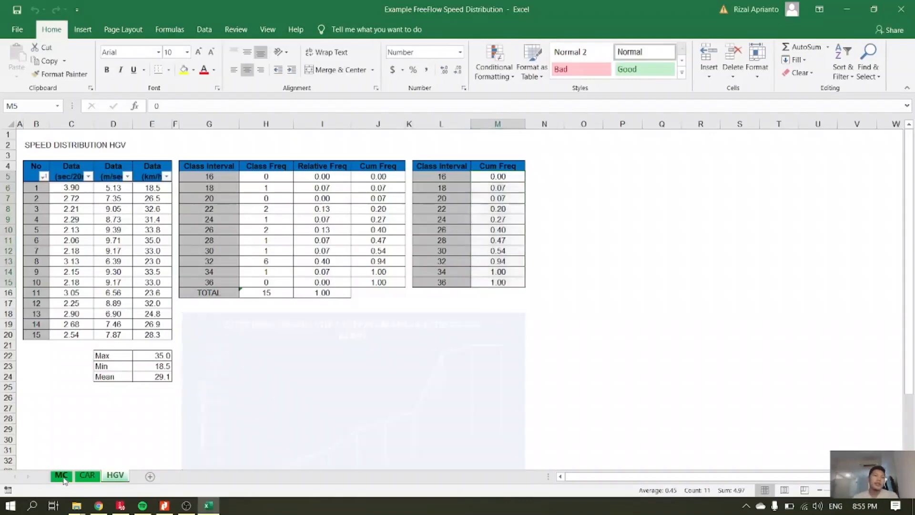
# Examine the free-flow speed distribution tables and charts for motorcycles, cars and heavy vehicles on the MC, CAR and HGV sheets.
pyautogui.click(63, 477)
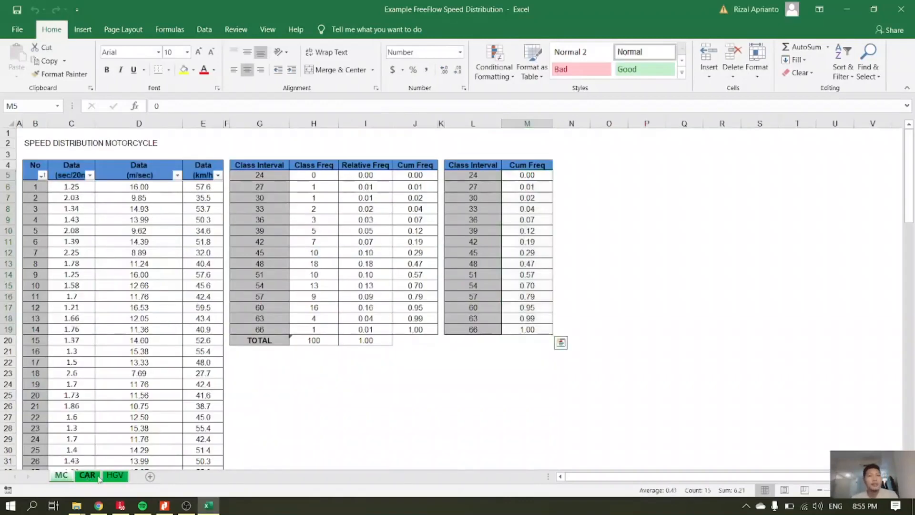
pyautogui.click(87, 476)
pyautogui.click(114, 476)
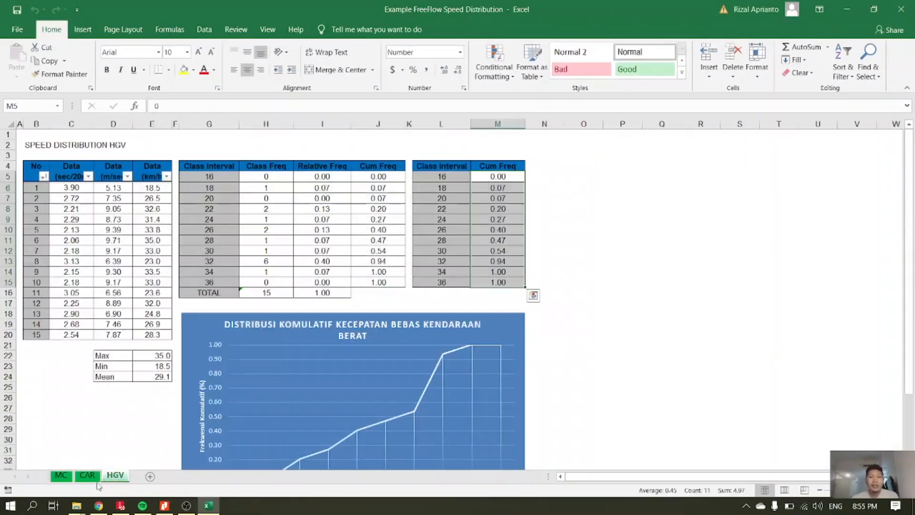
pyautogui.click(62, 476)
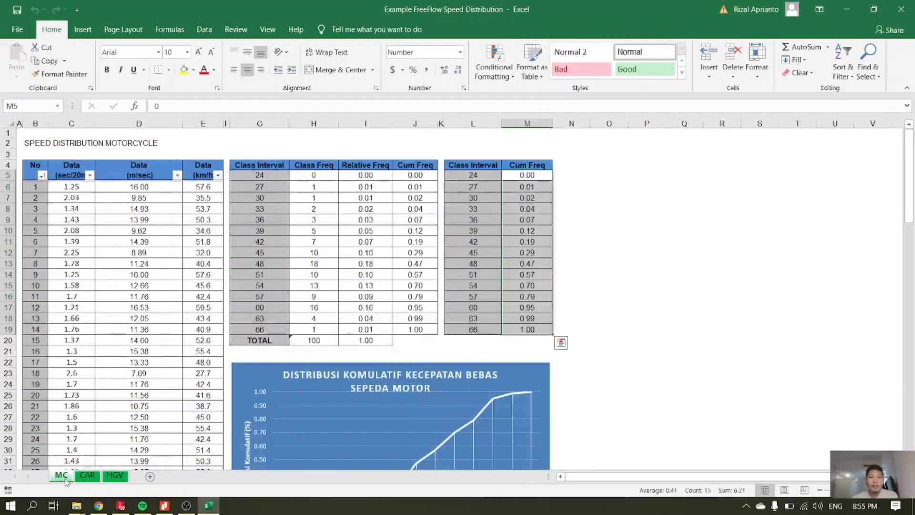
pyautogui.click(87, 477)
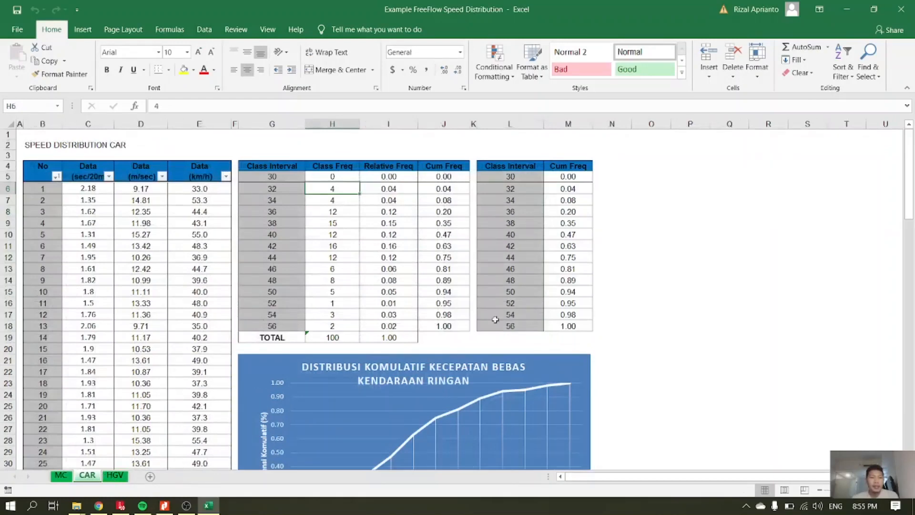
pyautogui.click(60, 475)
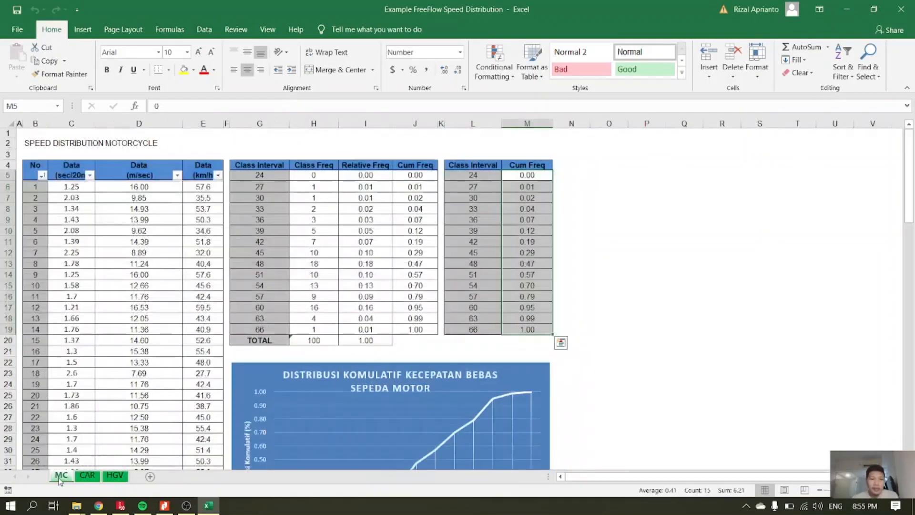
pyautogui.click(88, 475)
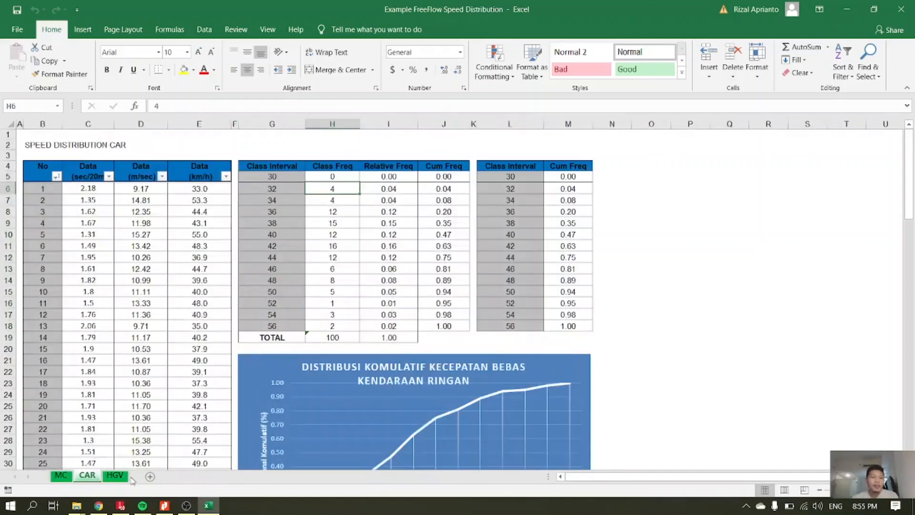
pyautogui.click(117, 476)
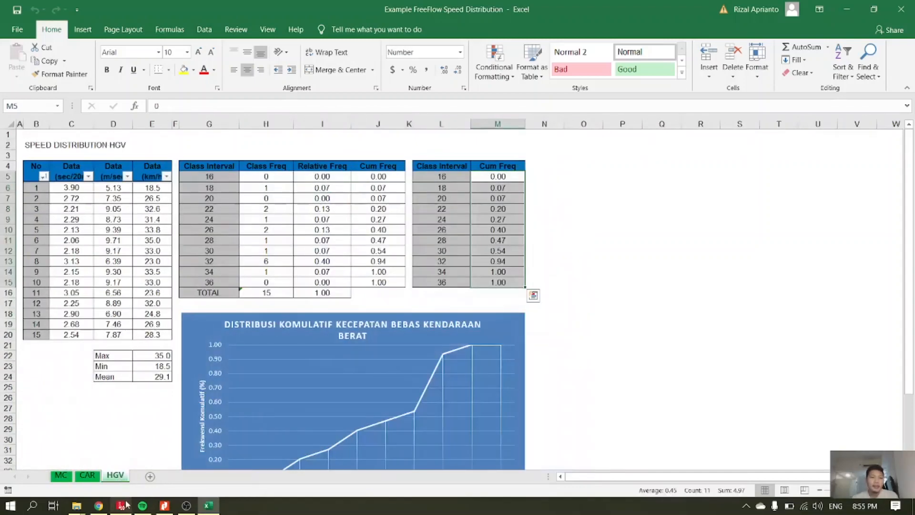
# Switch back to Vissim, assign 1048: MC Freeflow speed to all selected speed distribution cells and save the network.
pyautogui.click(121, 508)
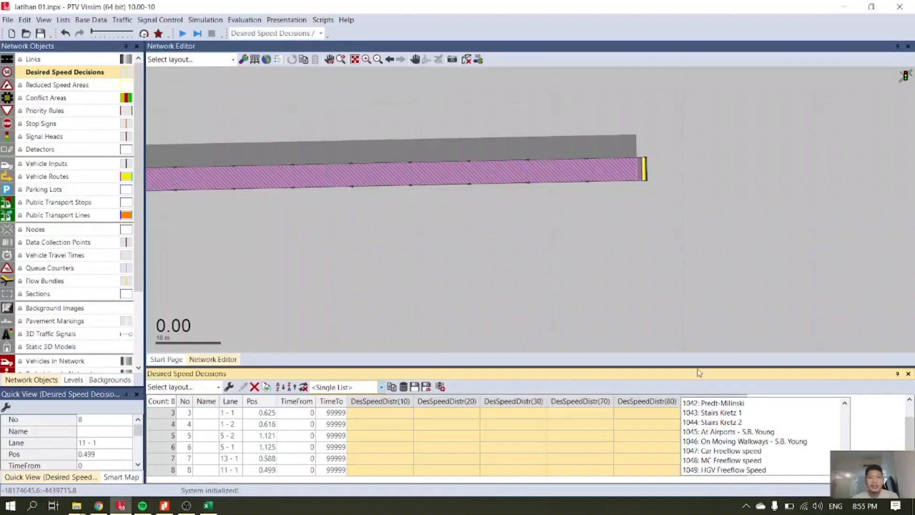
pyautogui.click(738, 461)
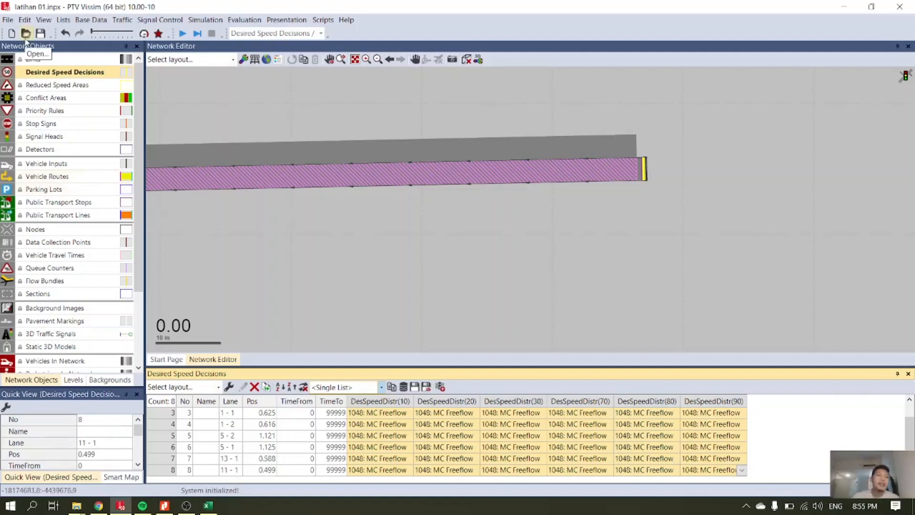
pyautogui.click(40, 34)
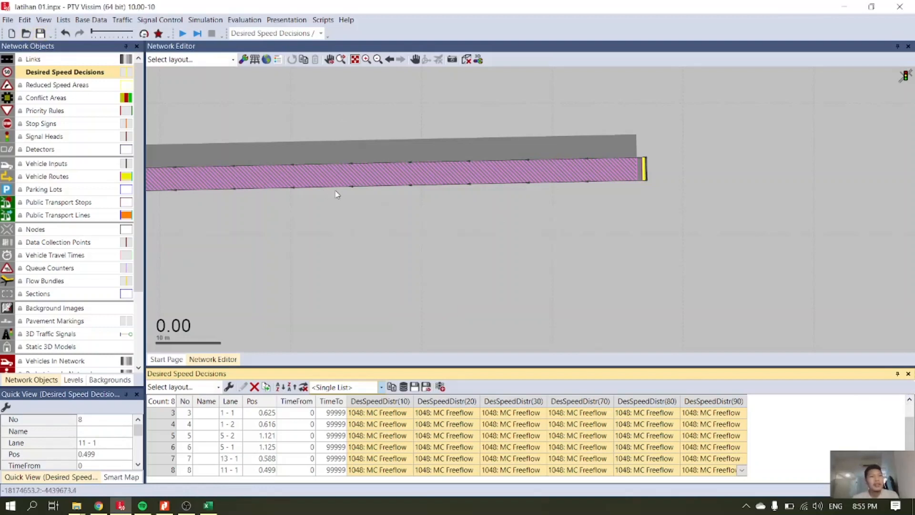
# Activate the Reduced Speed Areas object type and look at the zoss image search results in Chrome before returning to Vissim.
pyautogui.click(77, 89)
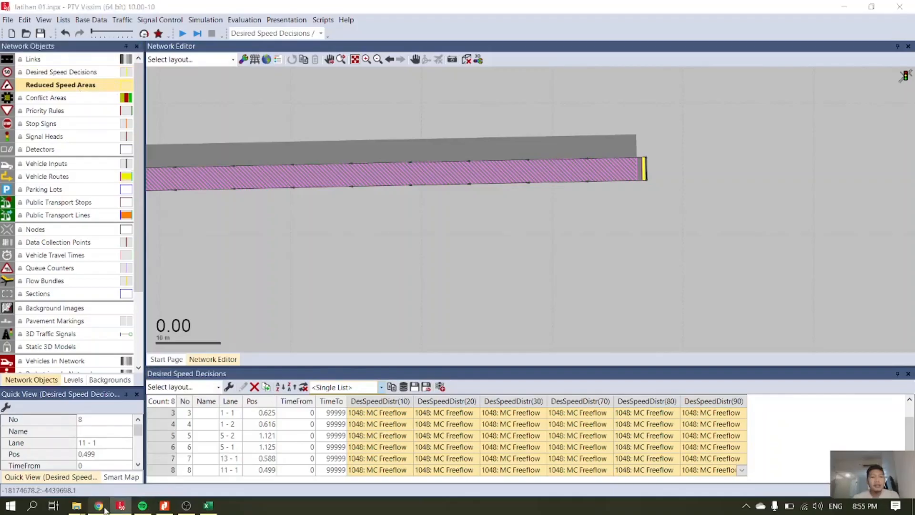
pyautogui.click(101, 507)
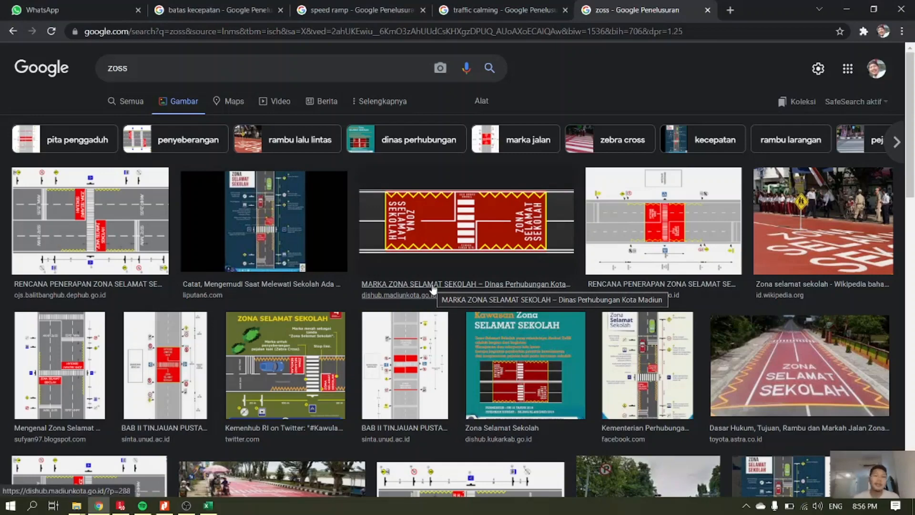
pyautogui.click(121, 507)
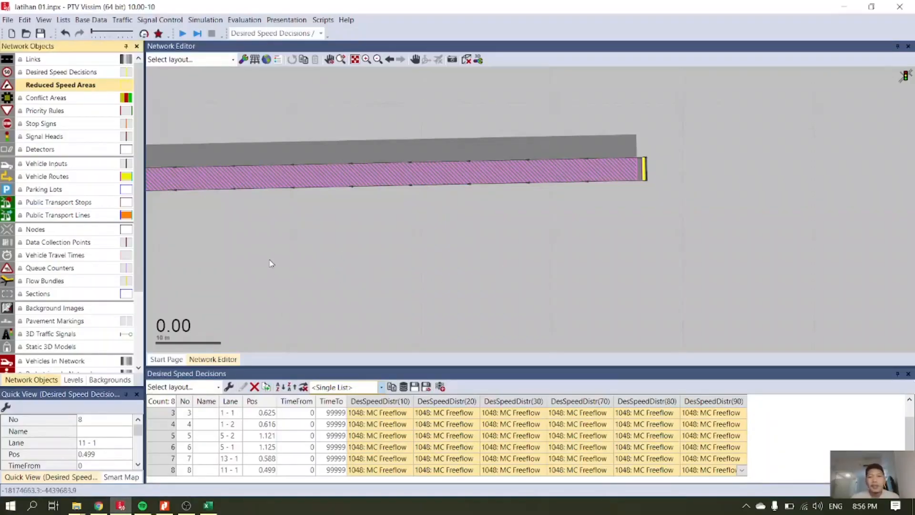
# Frame the four-arm junction in the network view and reduce the height of the desired speed decisions list below it.
pyautogui.scroll(-2, 265, 237)
pyautogui.click(355, 59)
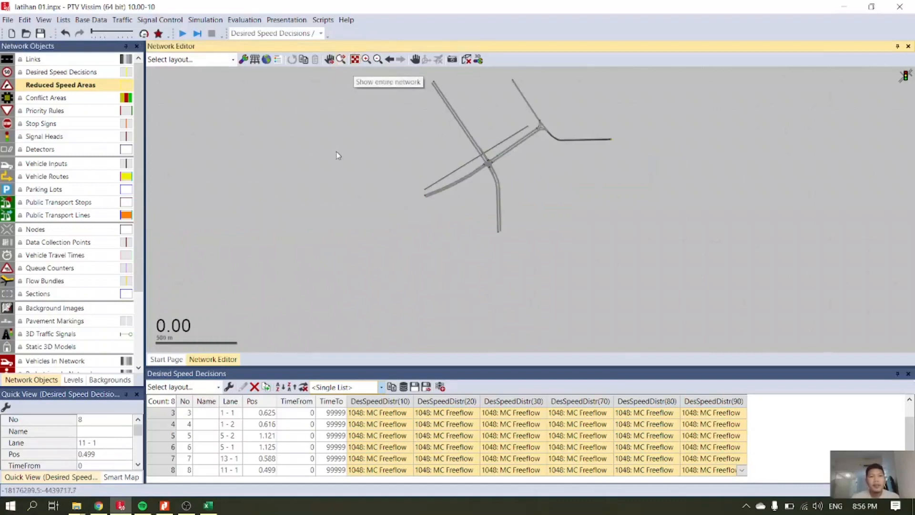
pyautogui.scroll(3, 489, 163)
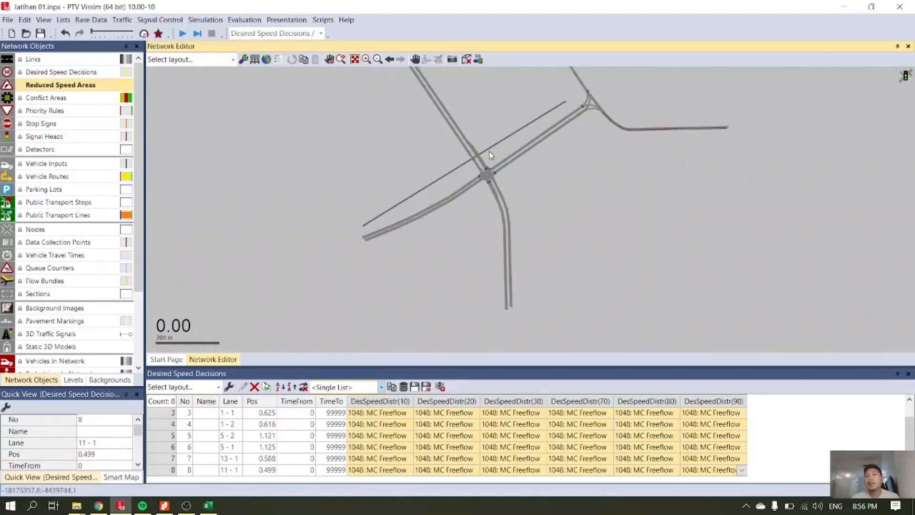
pyautogui.scroll(3, 429, 191)
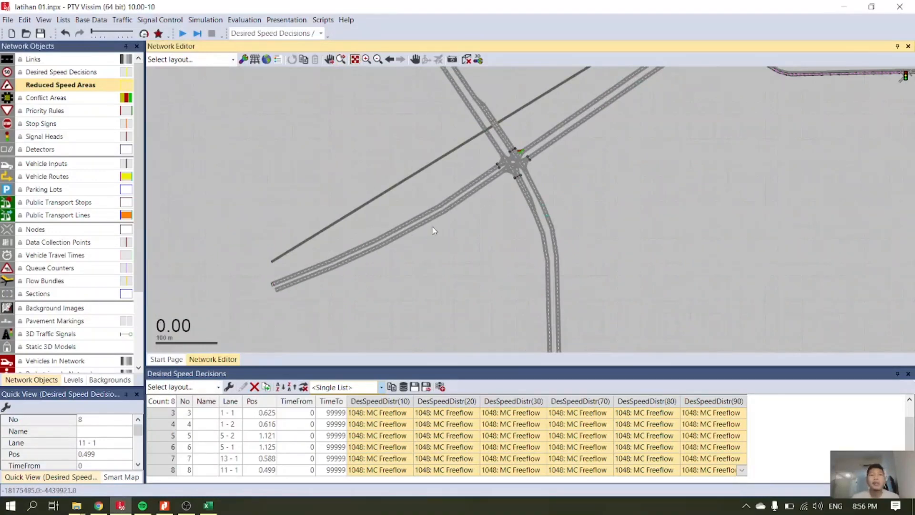
pyautogui.scroll(3, 401, 252)
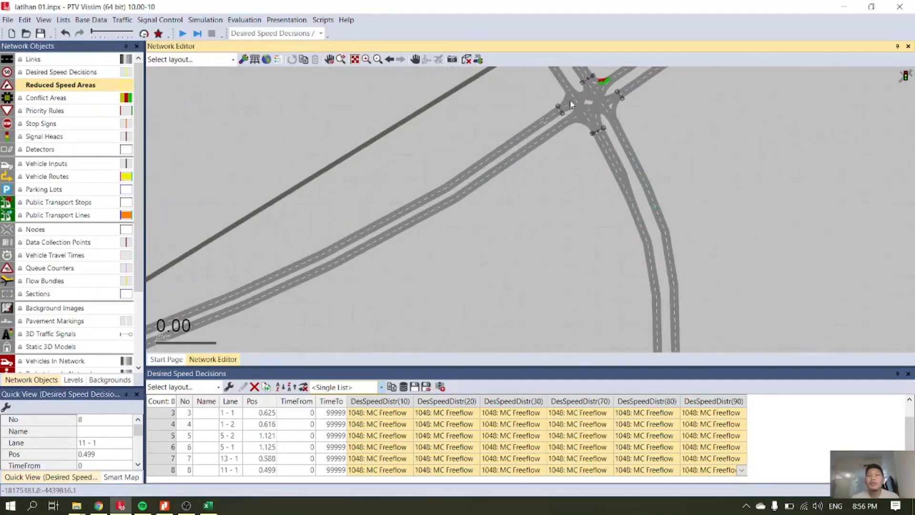
pyautogui.scroll(4, 627, 82)
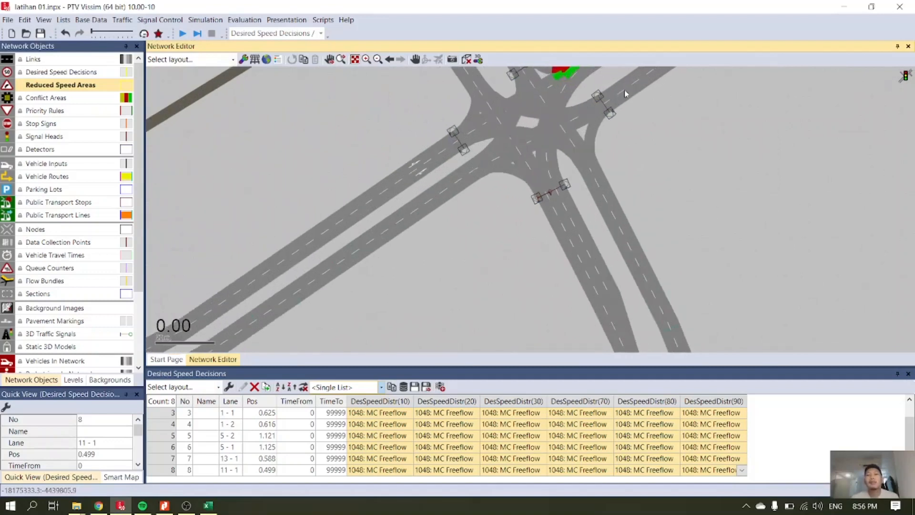
pyautogui.click(415, 59)
pyautogui.moveTo(494, 148); pyautogui.dragTo(466, 231)
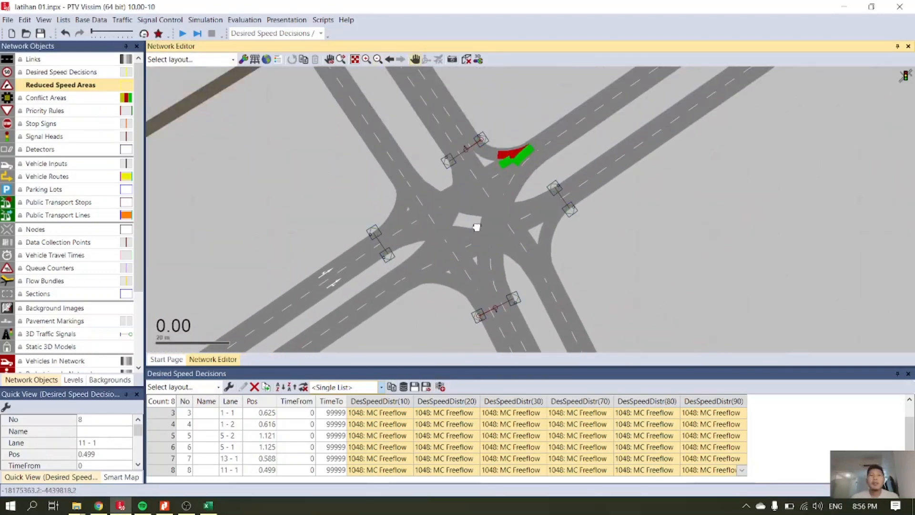
pyautogui.moveTo(516, 367); pyautogui.dragTo(511, 431)
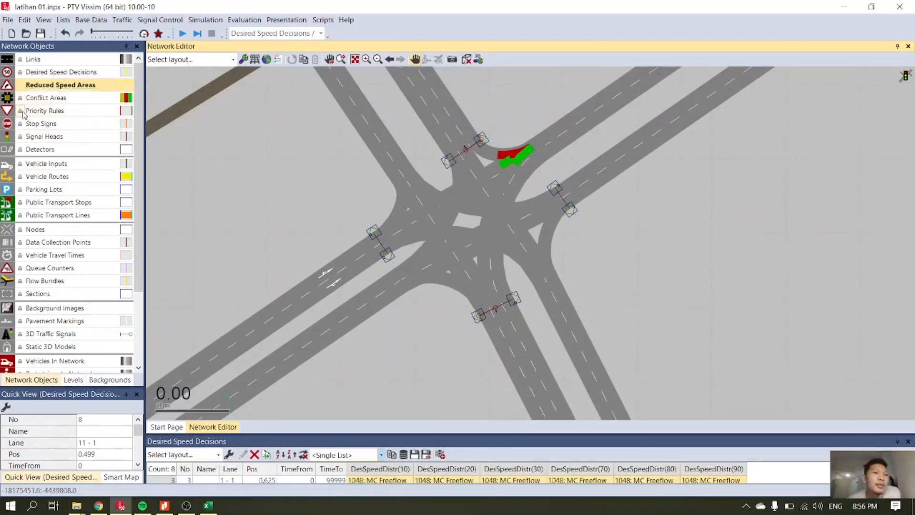
# Toggle the selectability of all network object types, ending with every type except Reduced Speed Areas locked against selection.
pyautogui.rightClick(24, 88)
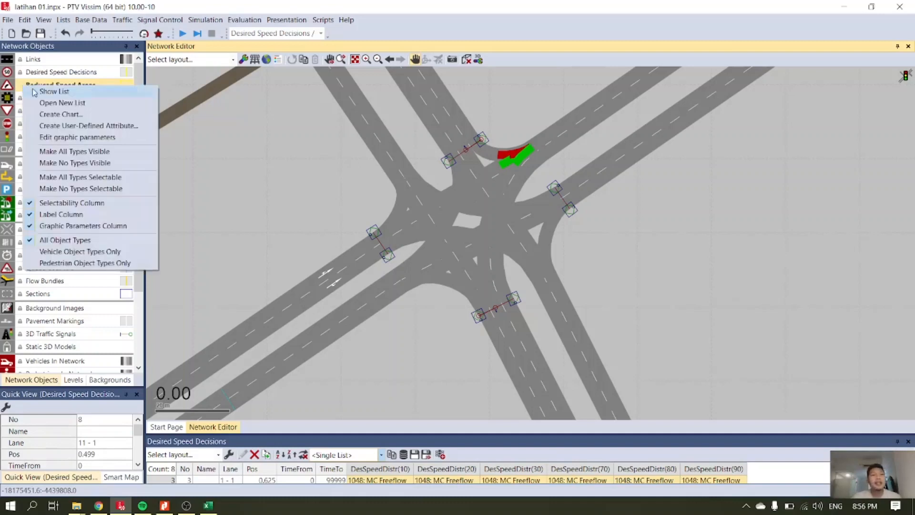
pyautogui.click(101, 188)
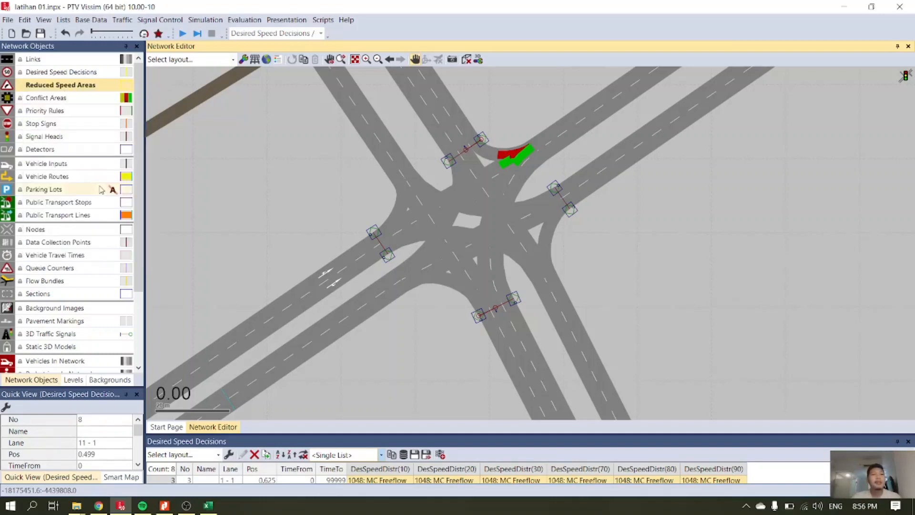
pyautogui.rightClick(25, 88)
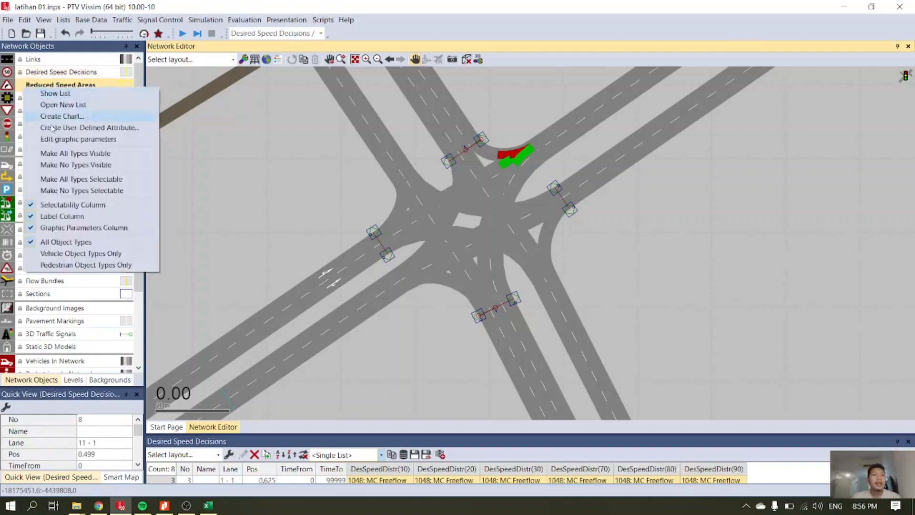
pyautogui.click(91, 179)
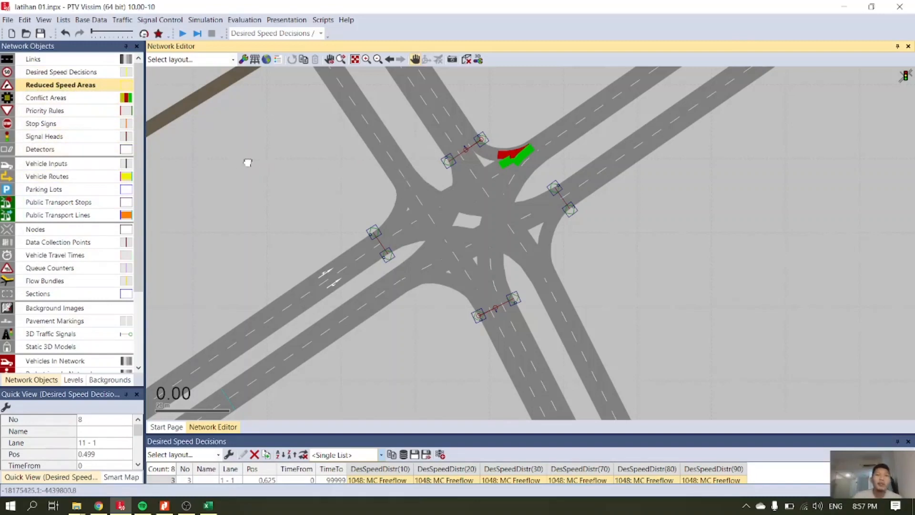
pyautogui.rightClick(26, 87)
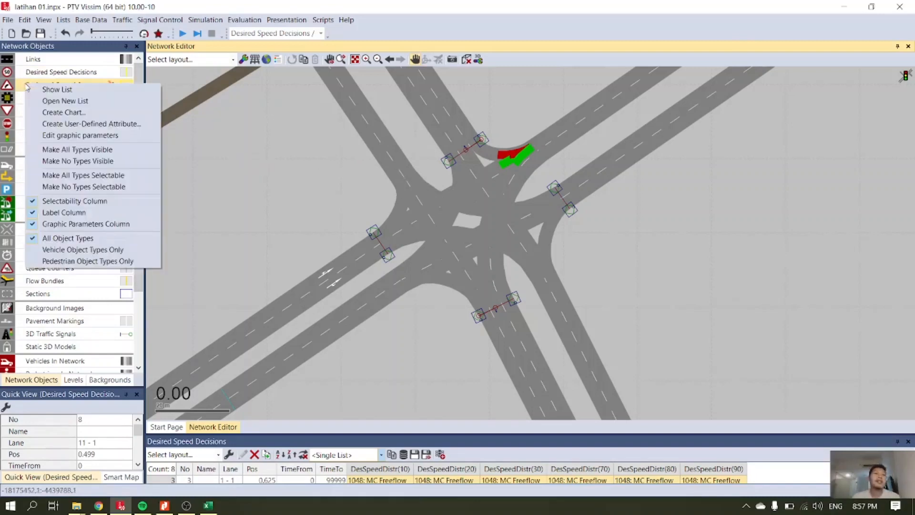
pyautogui.click(77, 186)
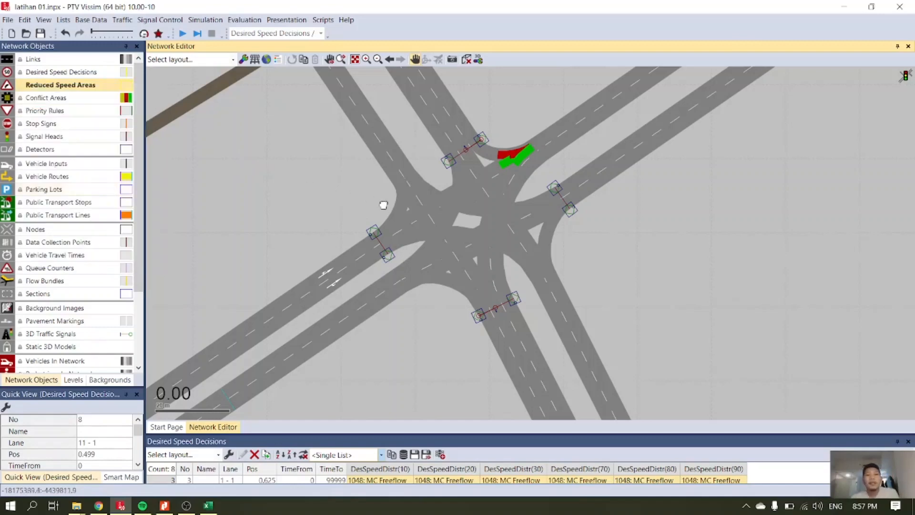
# Add a 2.000 m long reduced speed area at 3.960 m on lane 1 of the curved connector 10004 on the junction's west arm.
pyautogui.scroll(2, 417, 211)
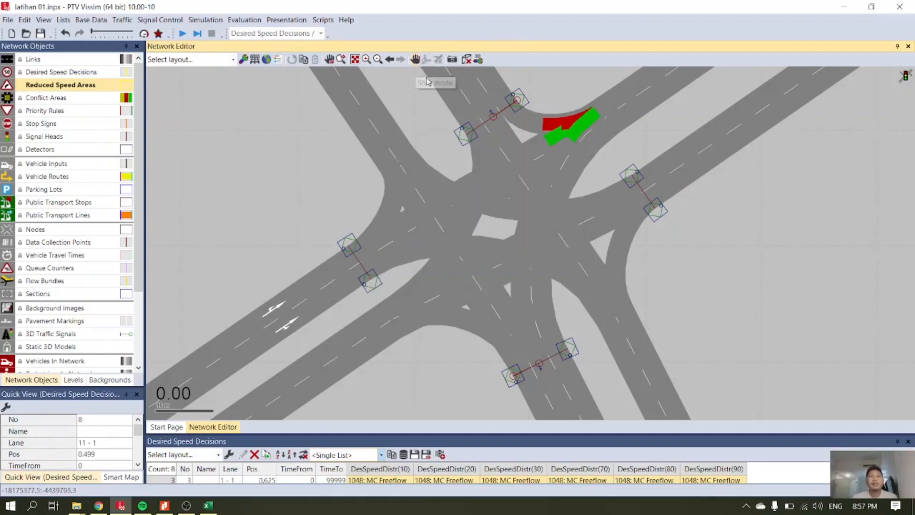
pyautogui.rightClick(378, 230)
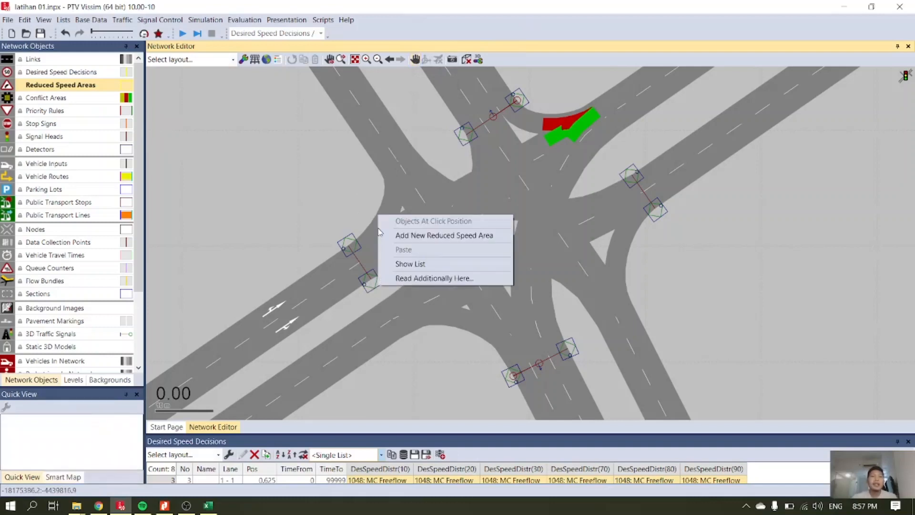
pyautogui.click(407, 238)
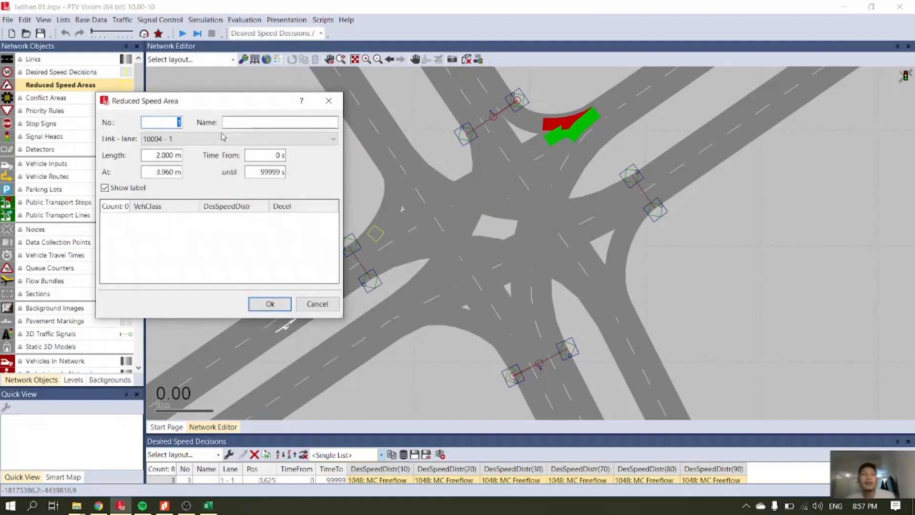
pyautogui.click(270, 304)
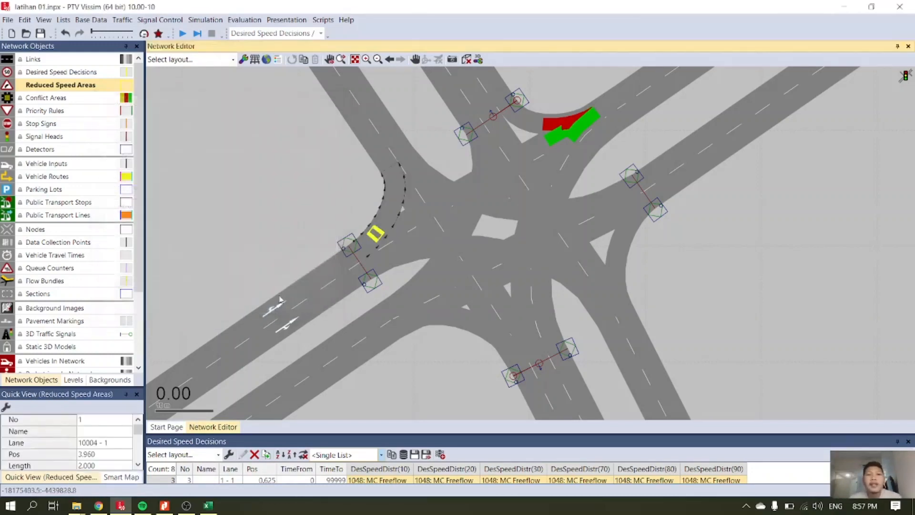
# Adjust both ends of the reduced speed area on connector 10004 so it starts at about 8.1 m and is about 5.8 m long.
pyautogui.moveTo(379, 228); pyautogui.dragTo(392, 186)
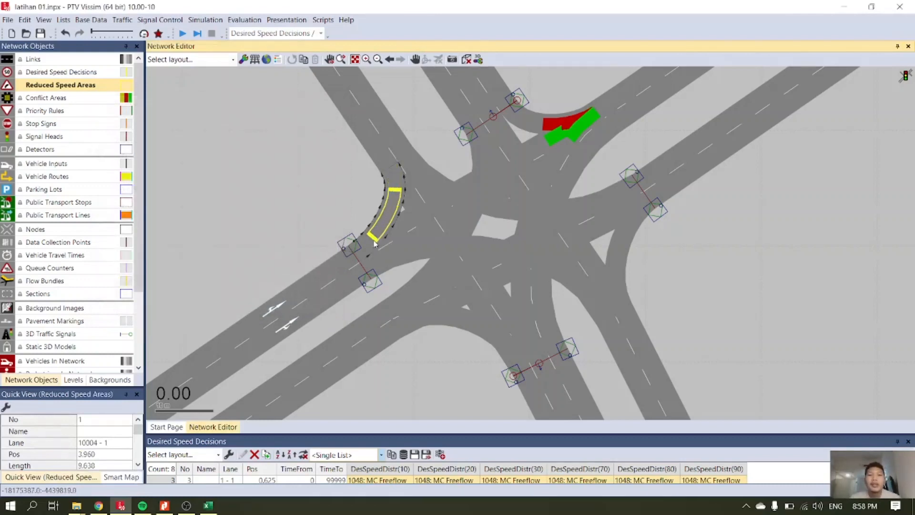
pyautogui.moveTo(375, 237); pyautogui.dragTo(393, 188)
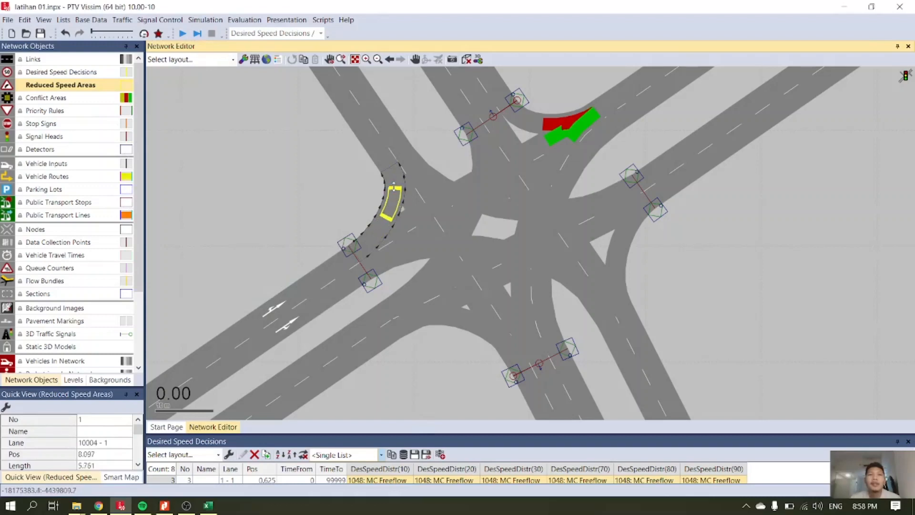
pyautogui.click(326, 171)
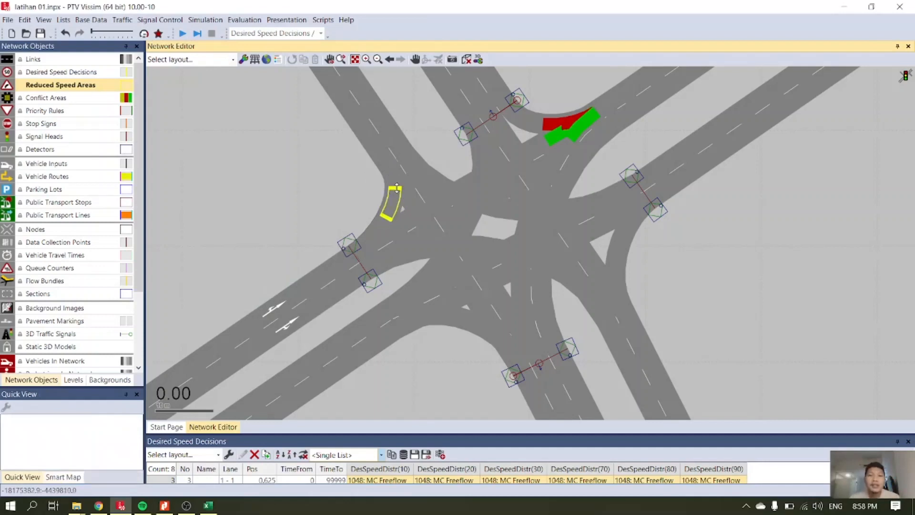
# Make all object types selectable and try resizing the reduced speed area on connector 10004 to about 3.5 m.
pyautogui.rightClick(30, 87)
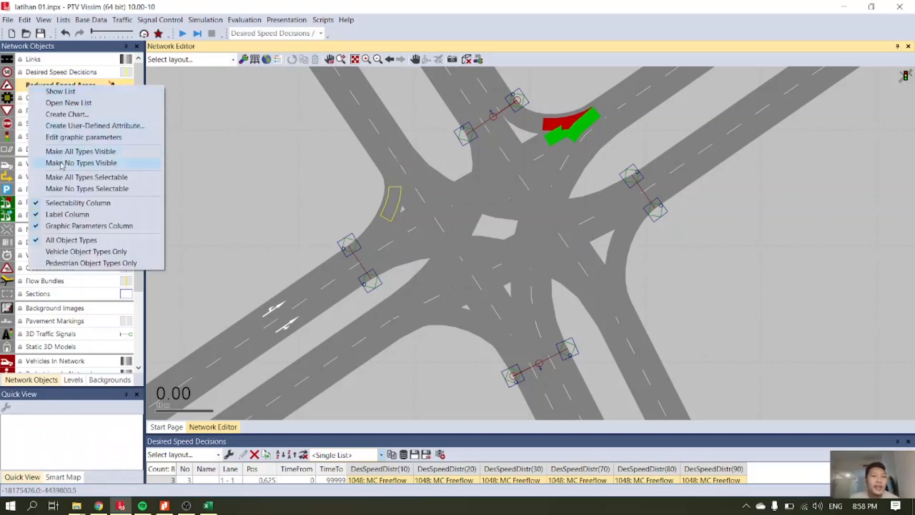
pyautogui.click(66, 180)
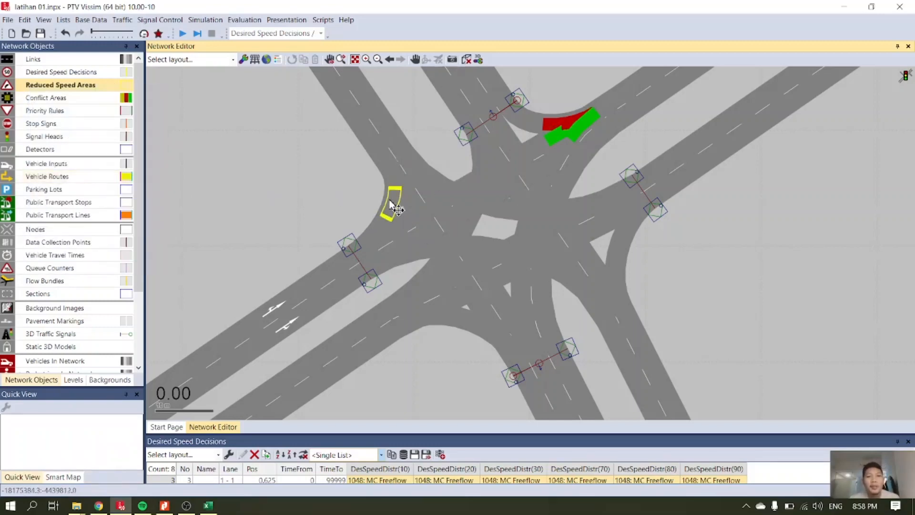
pyautogui.click(391, 204)
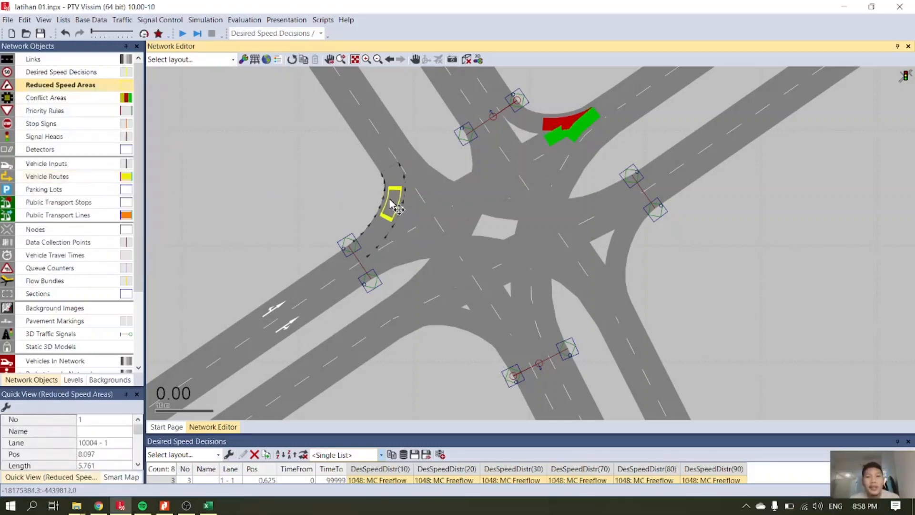
pyautogui.click(387, 173)
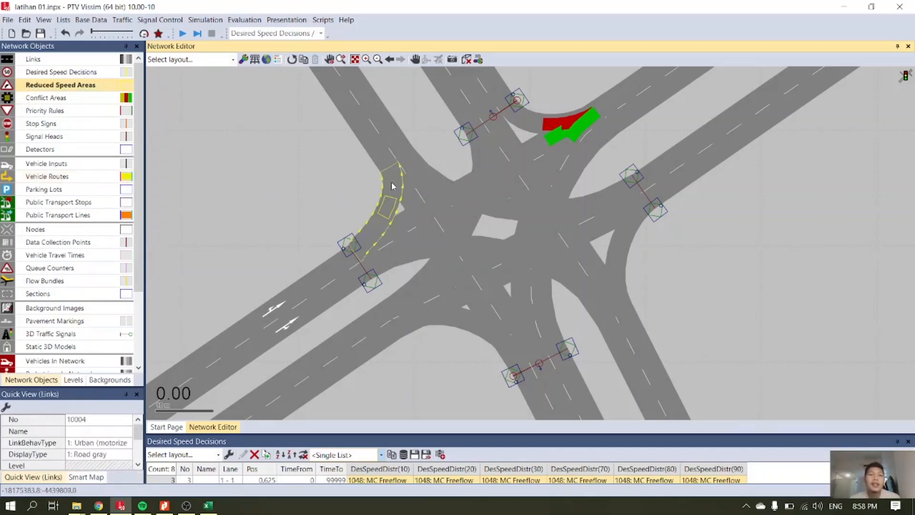
pyautogui.click(392, 187)
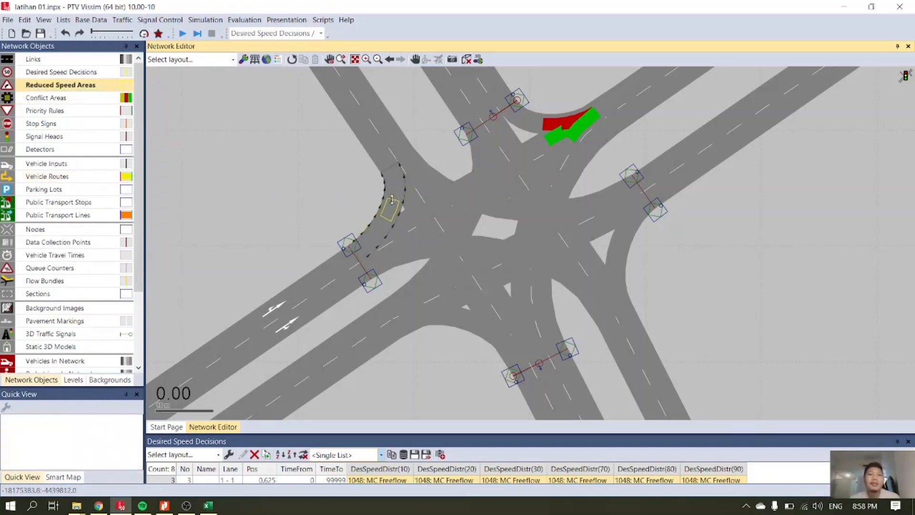
# Lock the other object types against selection again and place the connector 10004 area at about 6.7 m with a length of about 5.2 m.
pyautogui.rightClick(41, 92)
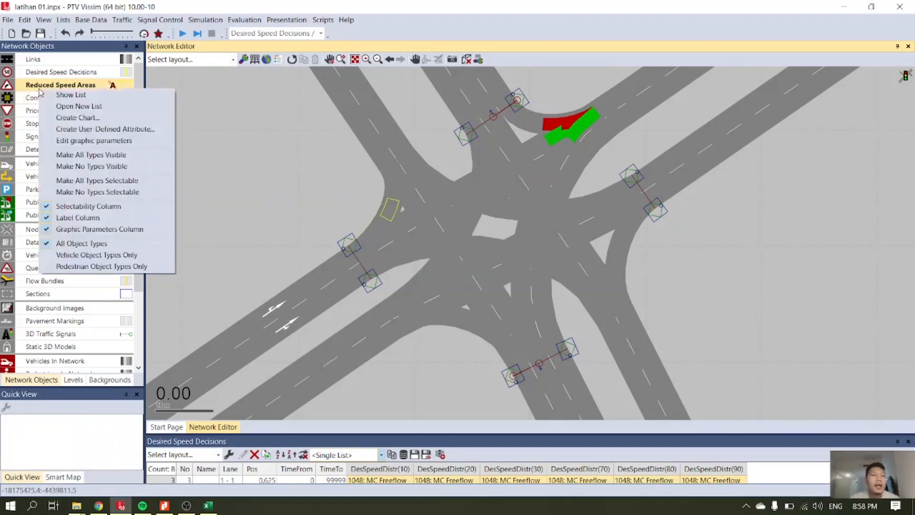
pyautogui.click(91, 191)
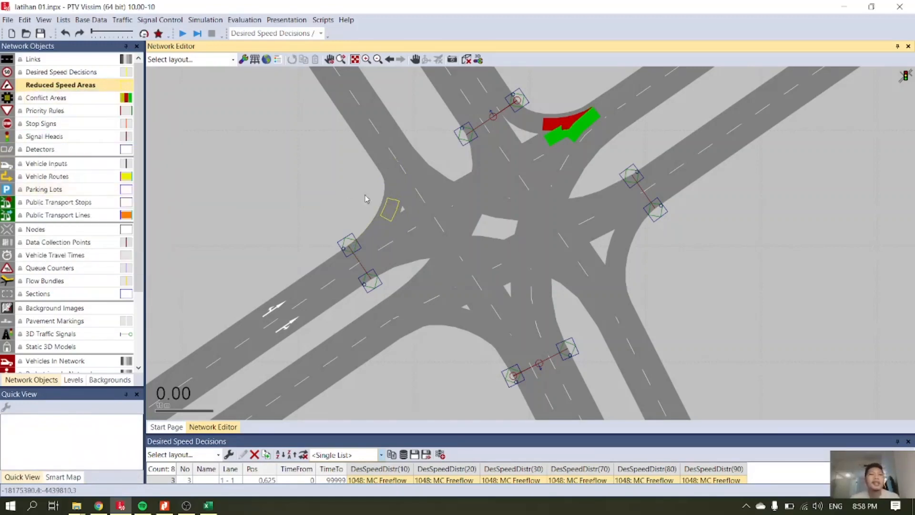
pyautogui.click(394, 202)
pyautogui.moveTo(395, 199); pyautogui.dragTo(395, 190)
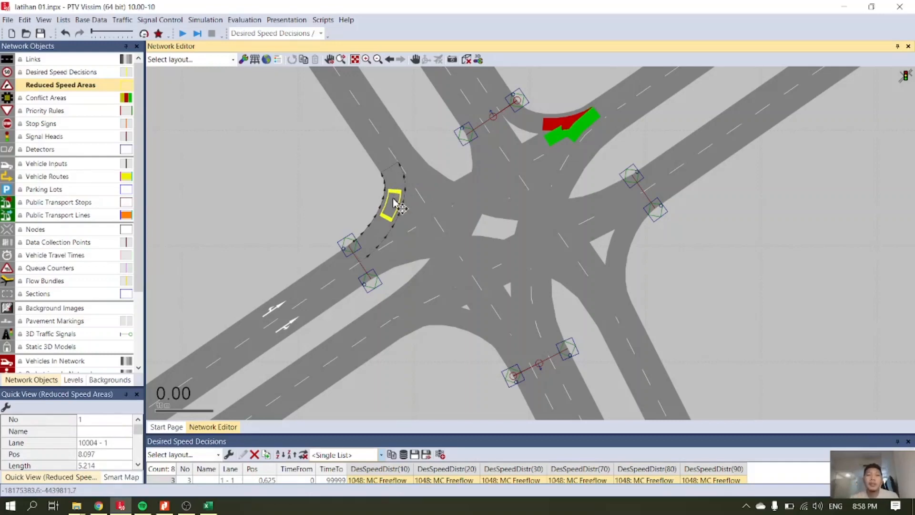
pyautogui.moveTo(399, 201); pyautogui.dragTo(415, 221)
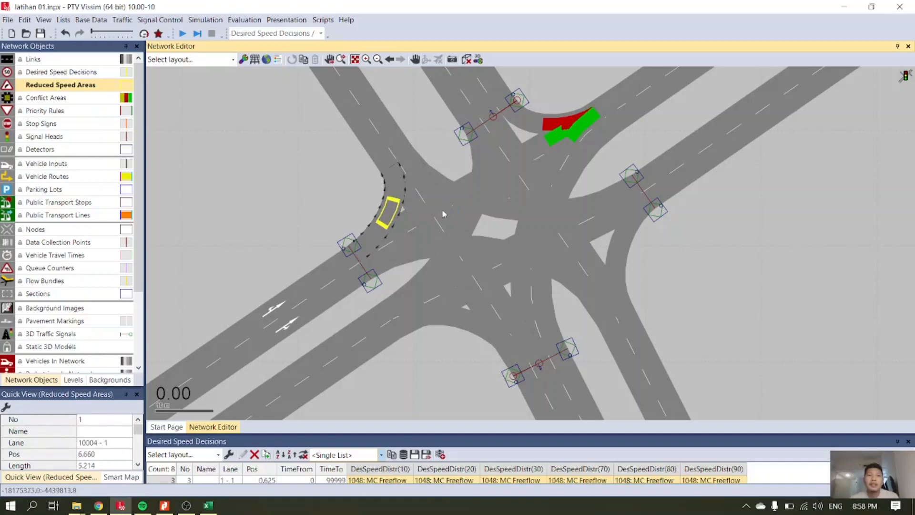
pyautogui.click(338, 200)
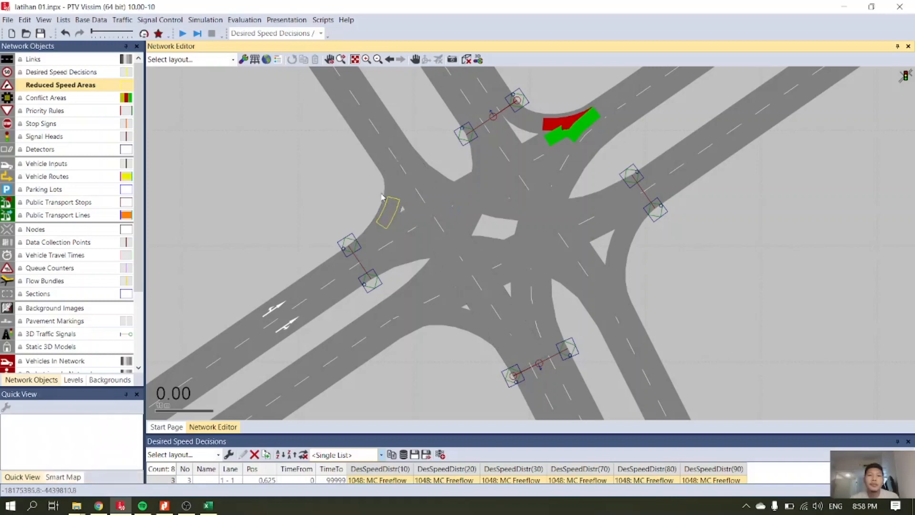
# Copy the reduced speed area onto lane 1 of the turning connector 10015 at about 8.2 m and lengthen the copy to about 9 m.
pyautogui.click(393, 198)
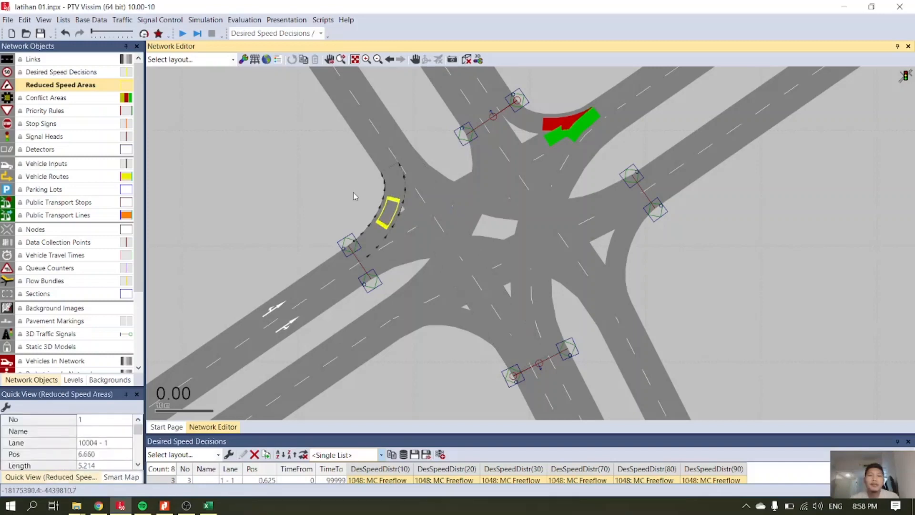
pyautogui.scroll(2, 388, 204)
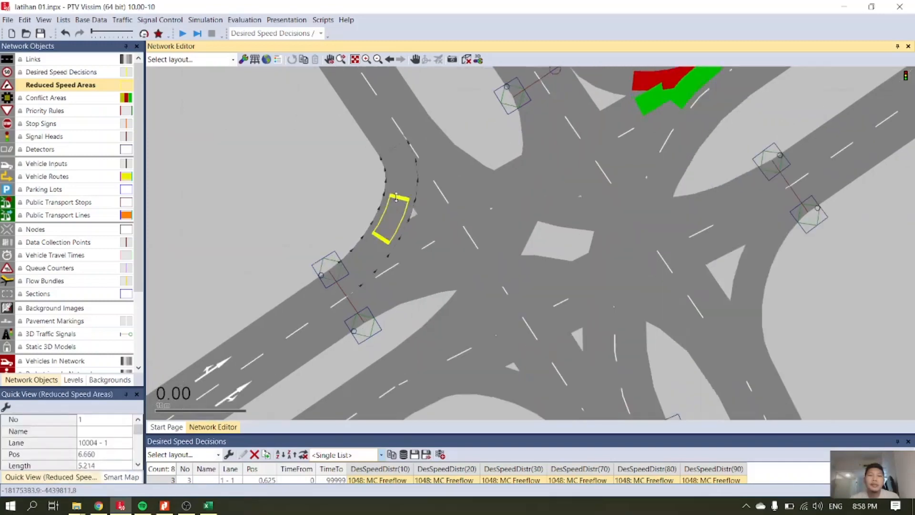
pyautogui.moveTo(397, 201); pyautogui.dragTo(470, 289)
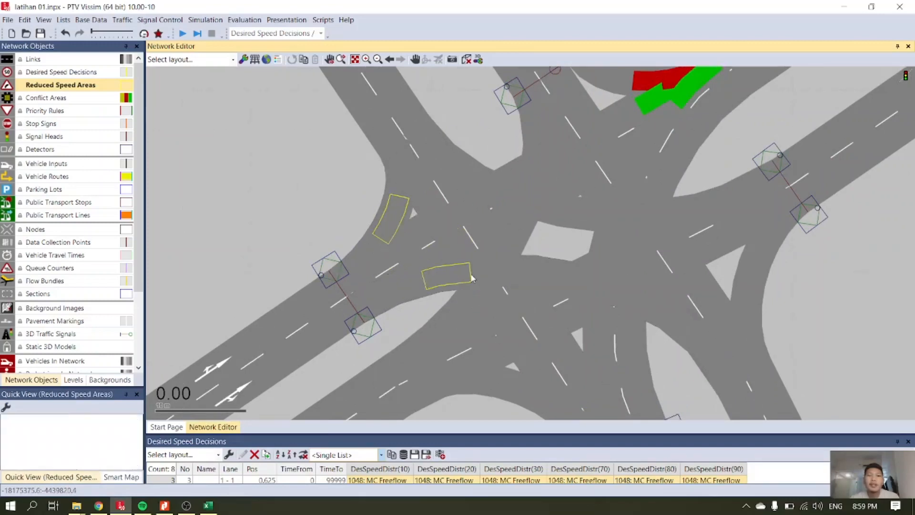
pyautogui.click(471, 276)
pyautogui.moveTo(471, 276); pyautogui.dragTo(519, 280)
pyautogui.click(485, 274)
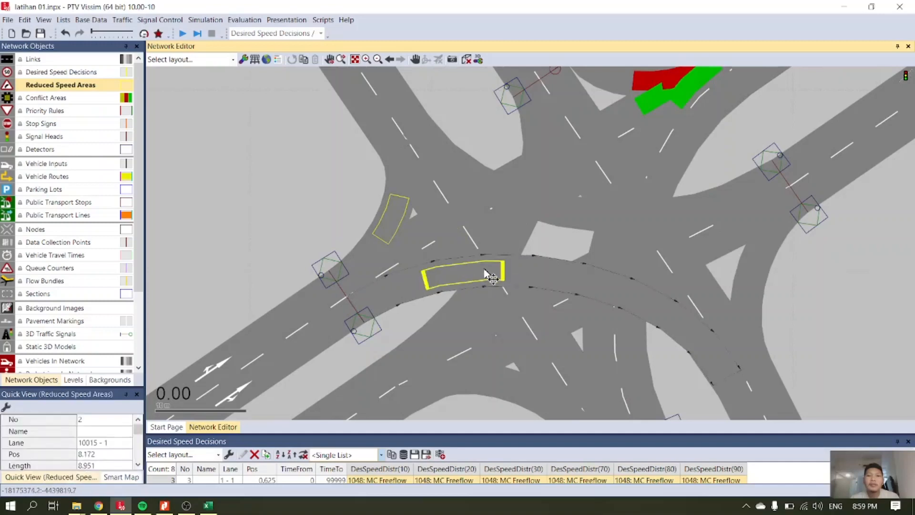
# Copy the connector 10004 area again, place it on the turning connector leading to the northwest exit, and lengthen it to about 8 m.
pyautogui.click(395, 216)
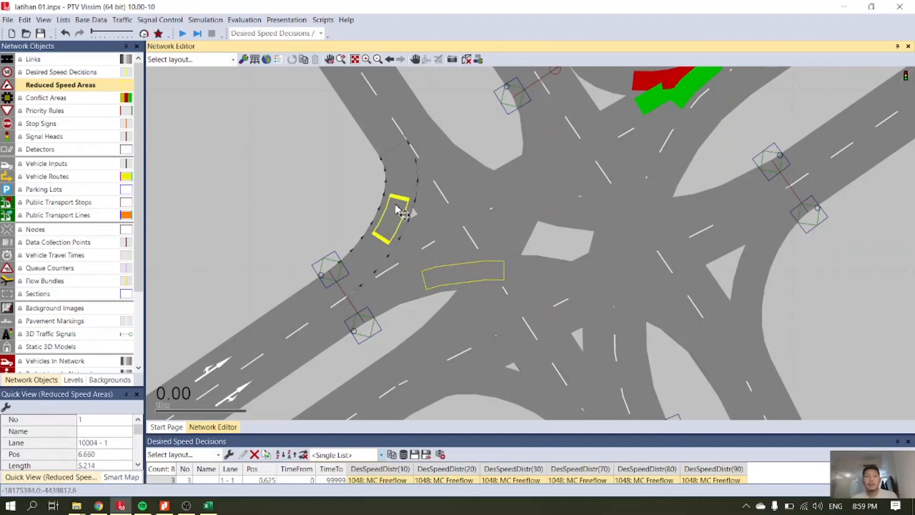
pyautogui.moveTo(400, 205); pyautogui.dragTo(584, 138)
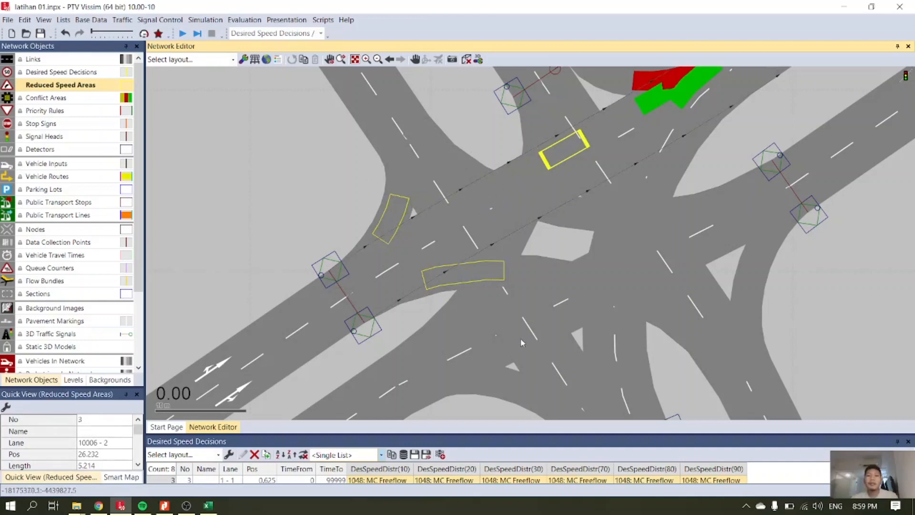
pyautogui.scroll(-1, 561, 161)
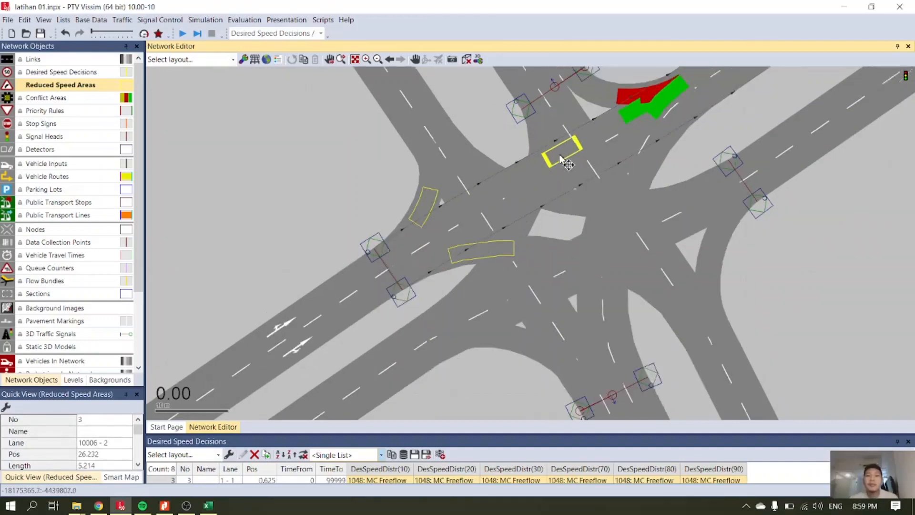
pyautogui.moveTo(559, 156); pyautogui.dragTo(470, 167)
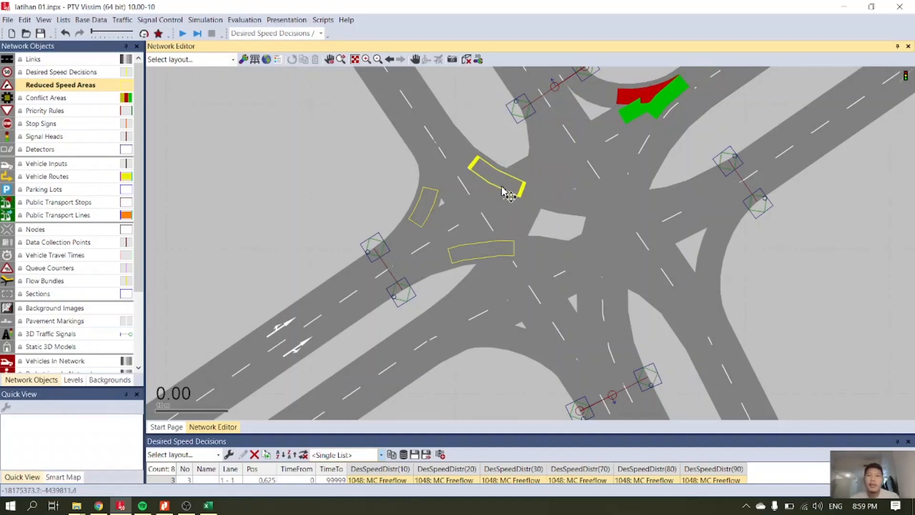
# Reposition the third reduced speed area on connector 10014 at about 28.7 m and select it together with the one on connector 10015.
pyautogui.moveTo(502, 191); pyautogui.dragTo(513, 262)
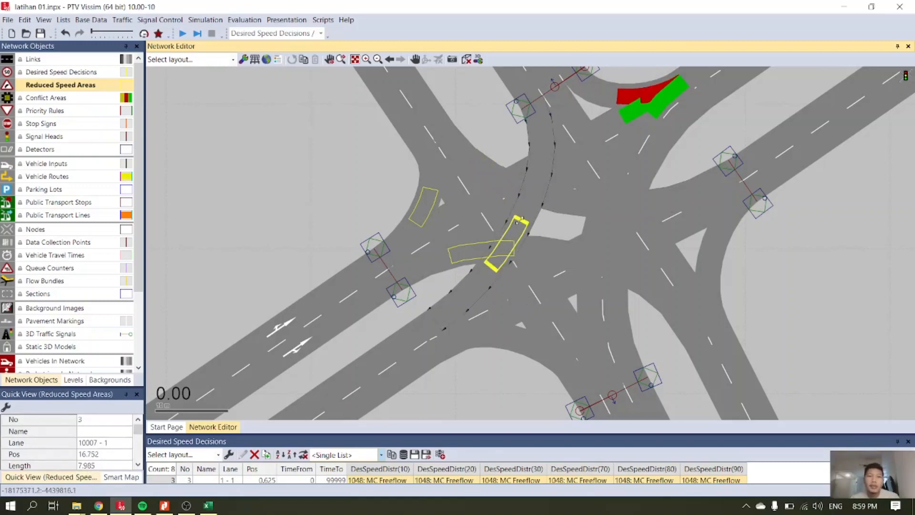
pyautogui.click(487, 182)
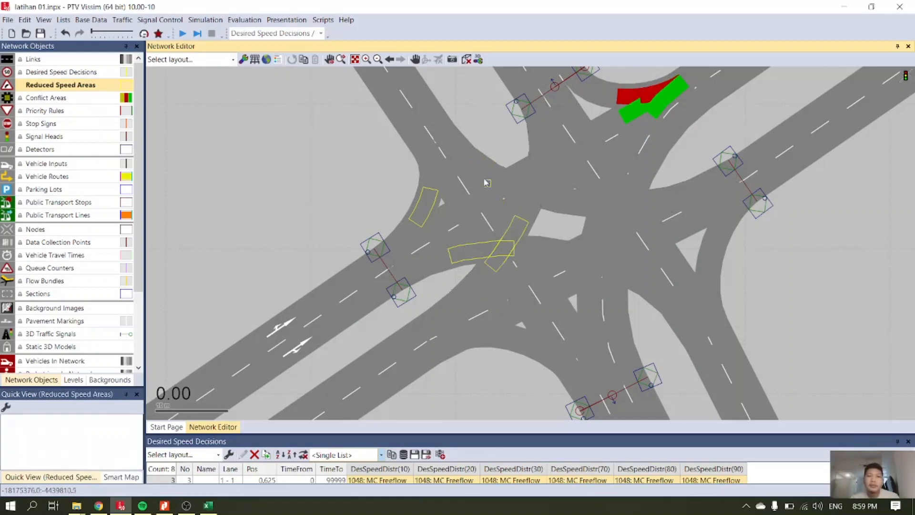
pyautogui.moveTo(523, 225); pyautogui.dragTo(506, 210)
pyautogui.click(495, 173)
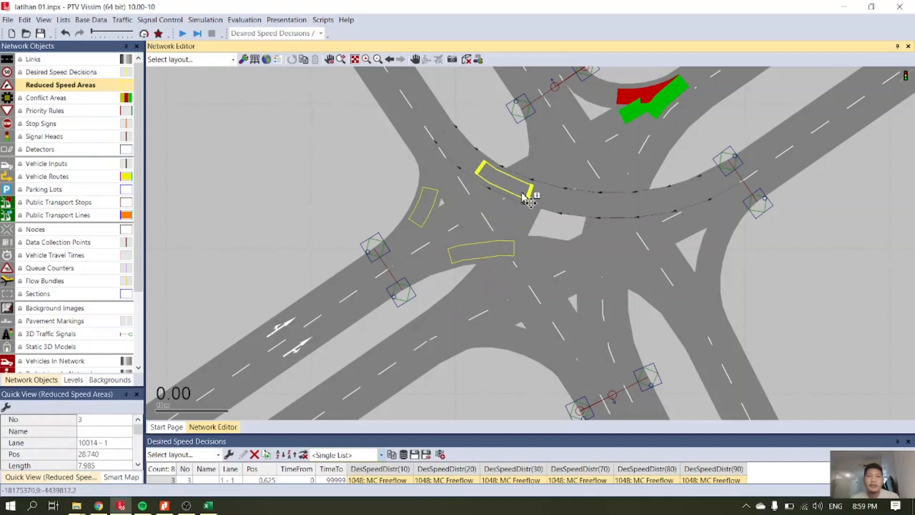
pyautogui.keyDown('ctrl'); pyautogui.click(508, 258); pyautogui.keyUp('ctrl')
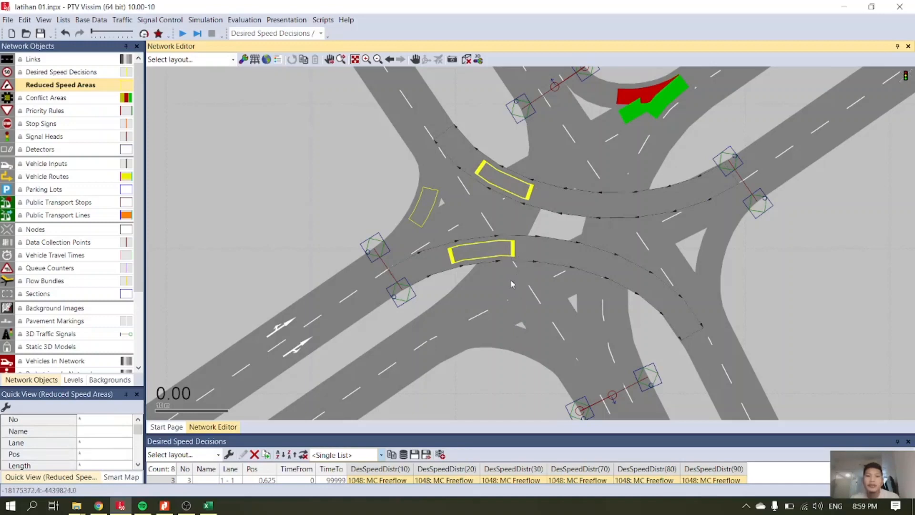
# Add a reduced speed area on lane 1 of turning connector 10011 at about 9.7 m and lengthen it to about 6.6 m.
pyautogui.rightClick(517, 342)
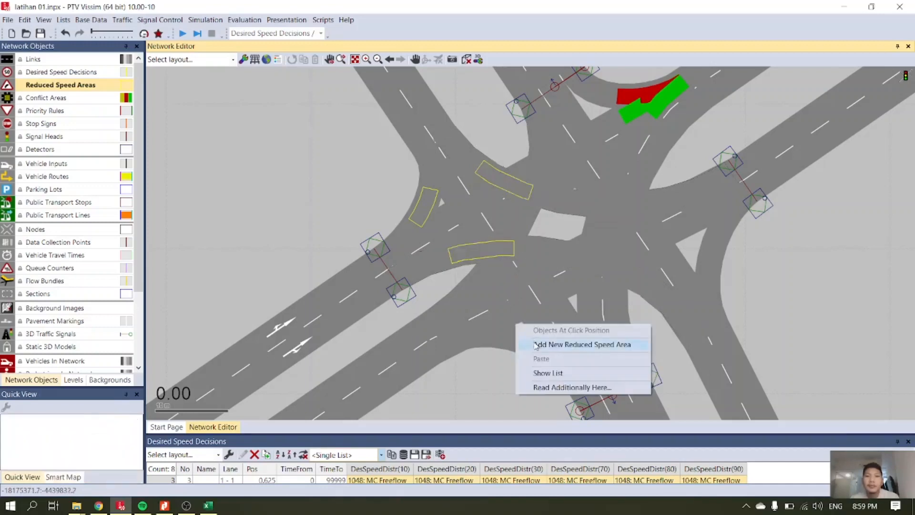
pyautogui.click(533, 344)
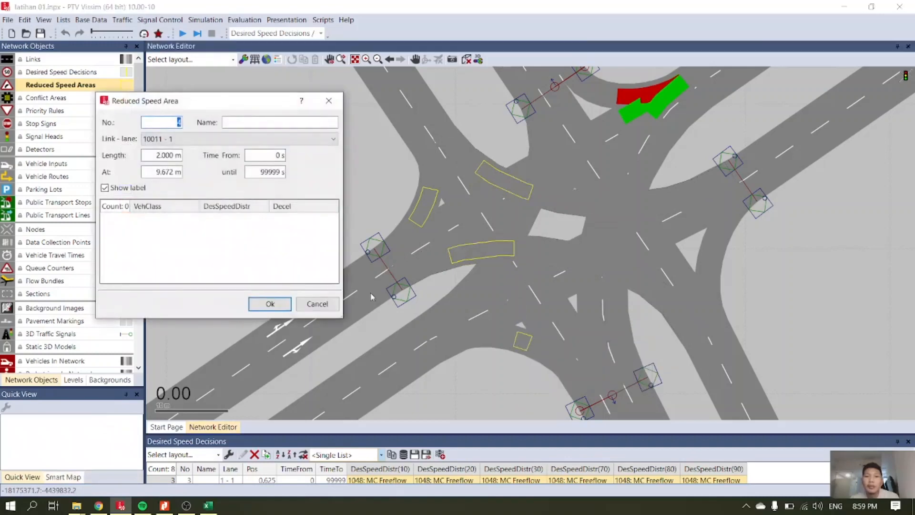
pyautogui.click(270, 303)
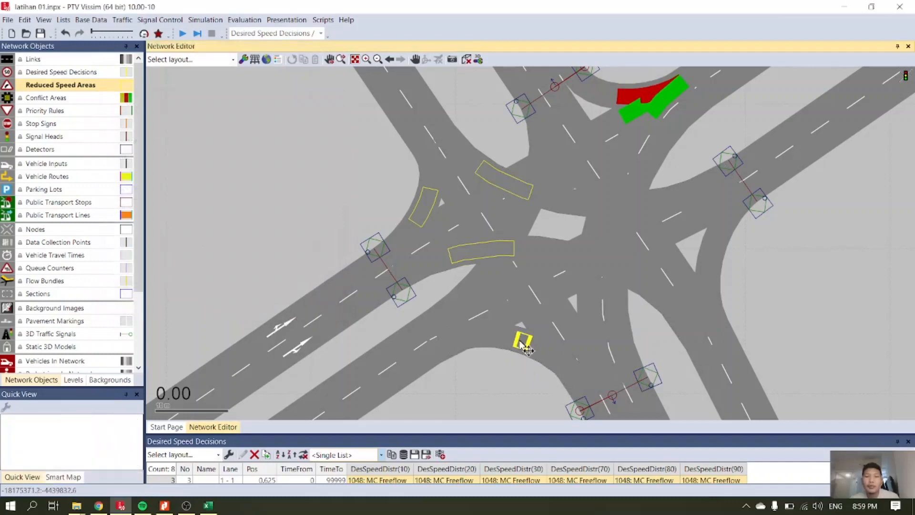
pyautogui.moveTo(517, 340); pyautogui.dragTo(483, 339)
pyautogui.click(482, 338)
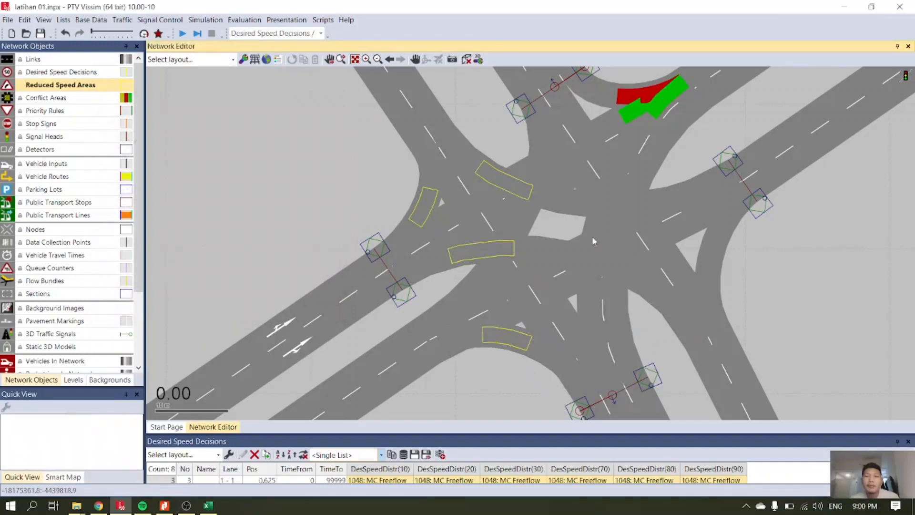
# Add a reduced speed area on lane 1 of connector 10013, lengthen it to about 6.7 m and shift it to about 9.6 m.
pyautogui.rightClick(720, 238)
pyautogui.click(742, 246)
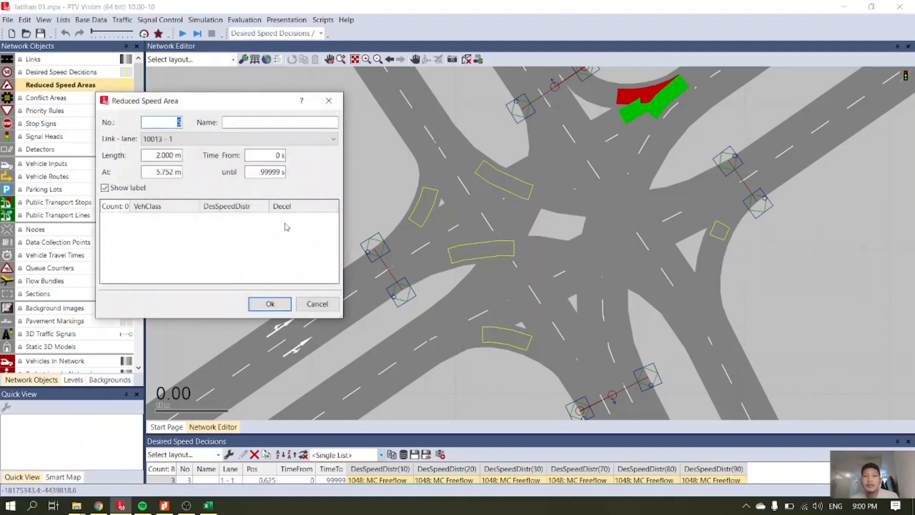
pyautogui.click(270, 304)
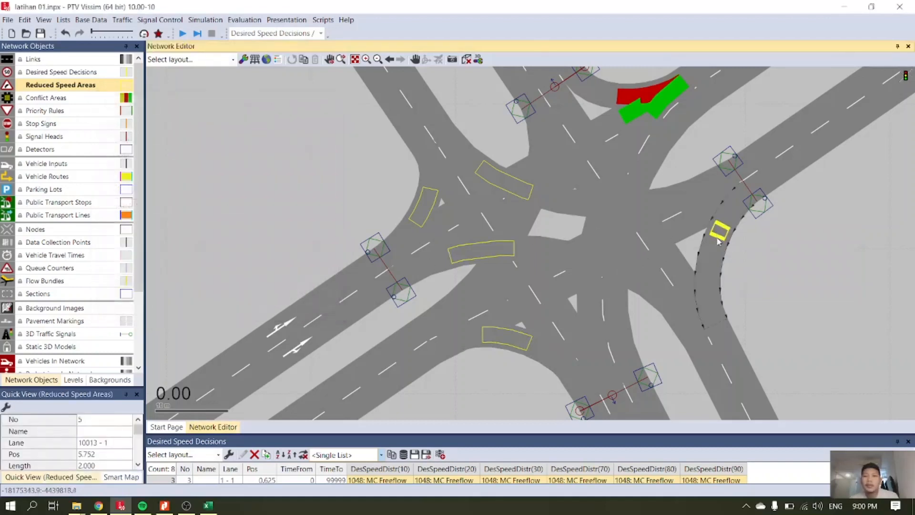
pyautogui.click(710, 259)
pyautogui.moveTo(719, 238); pyautogui.dragTo(713, 270)
pyautogui.click(710, 279)
pyautogui.click(713, 247)
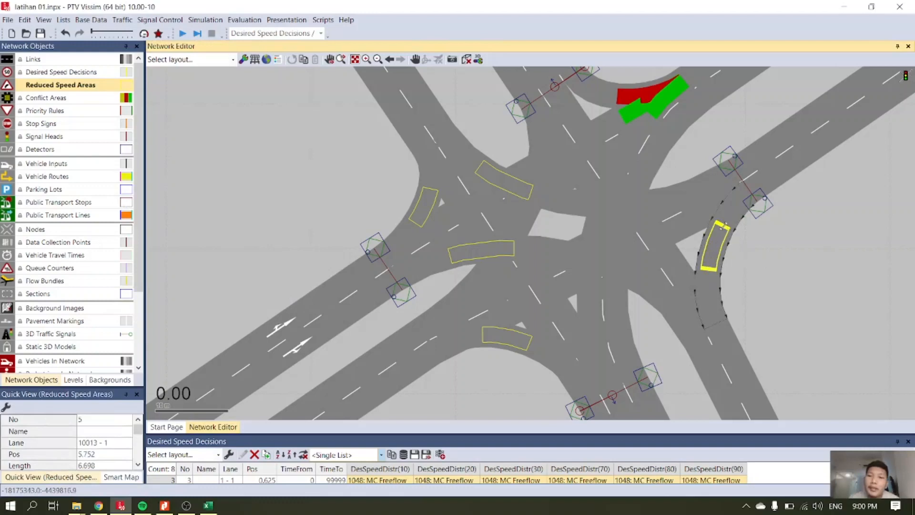
pyautogui.moveTo(724, 229); pyautogui.dragTo(729, 262)
pyautogui.click(682, 237)
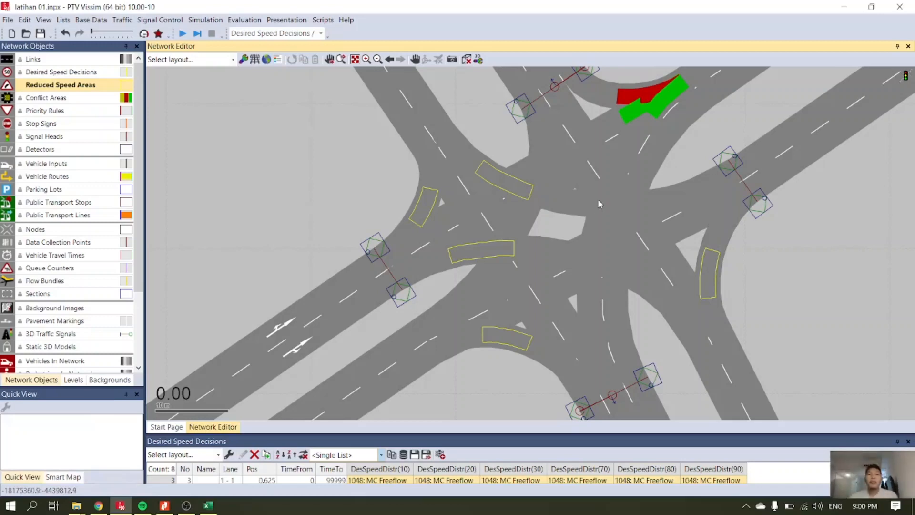
# Show the reduced speed areas list, enlarge it to fit more rows, and switch it to a single list without the speed reductions relation.
pyautogui.rightClick(65, 91)
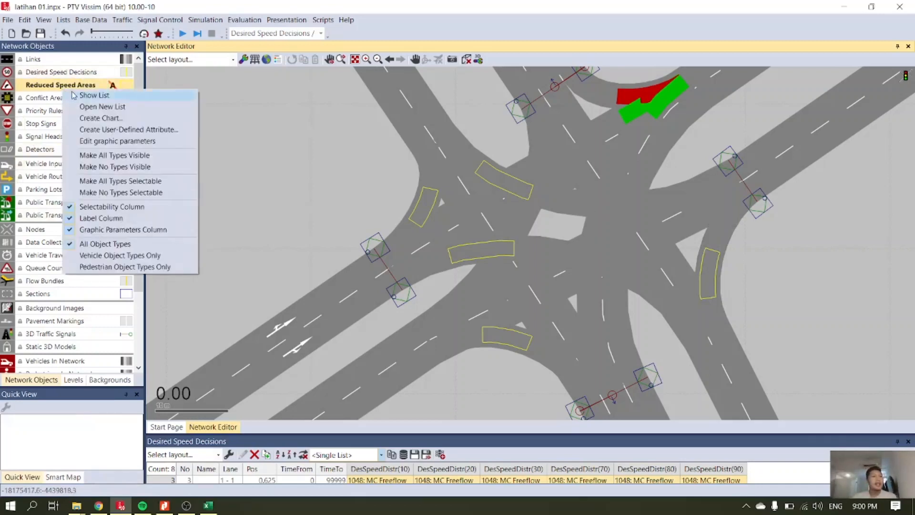
pyautogui.click(119, 95)
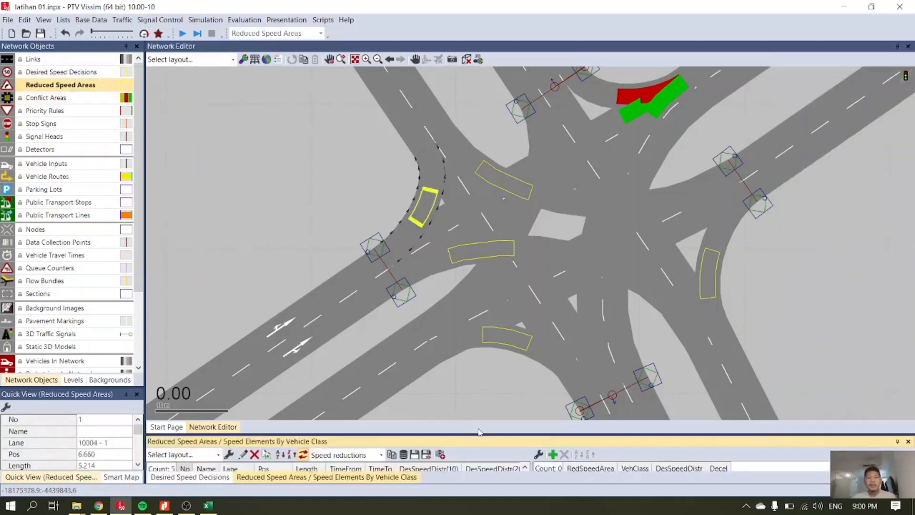
pyautogui.moveTo(480, 433); pyautogui.dragTo(486, 404)
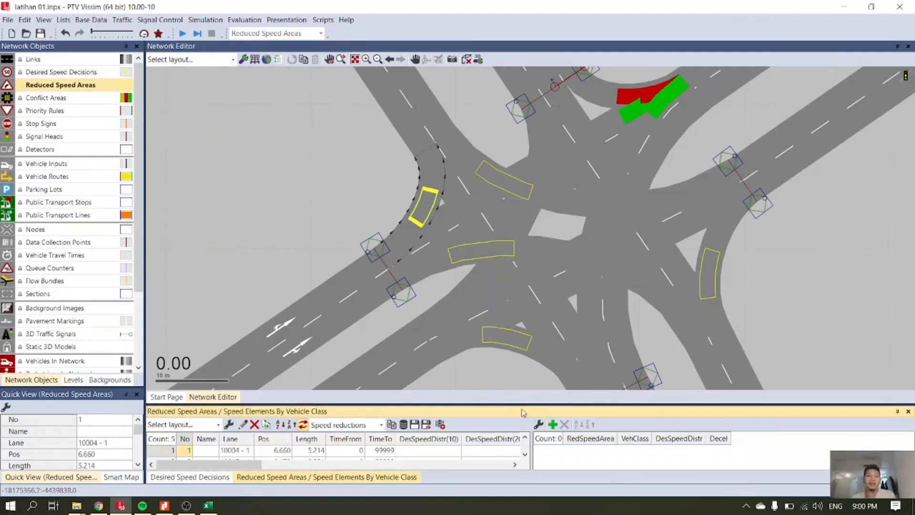
pyautogui.moveTo(521, 403); pyautogui.dragTo(526, 369)
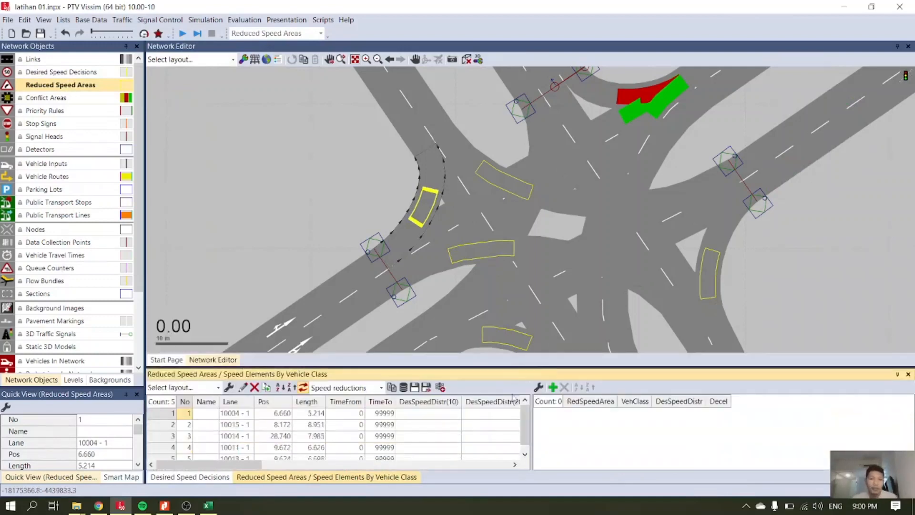
pyautogui.scroll(-1, 425, 441)
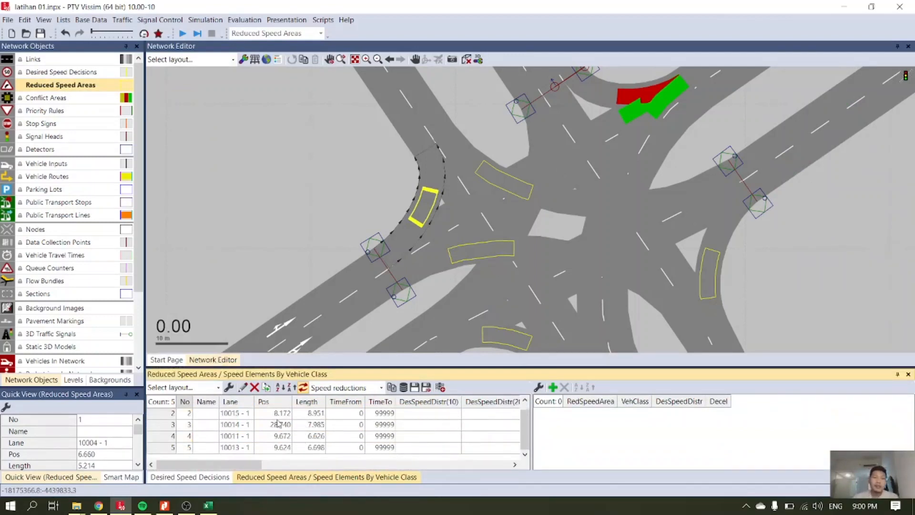
pyautogui.scroll(1, 279, 422)
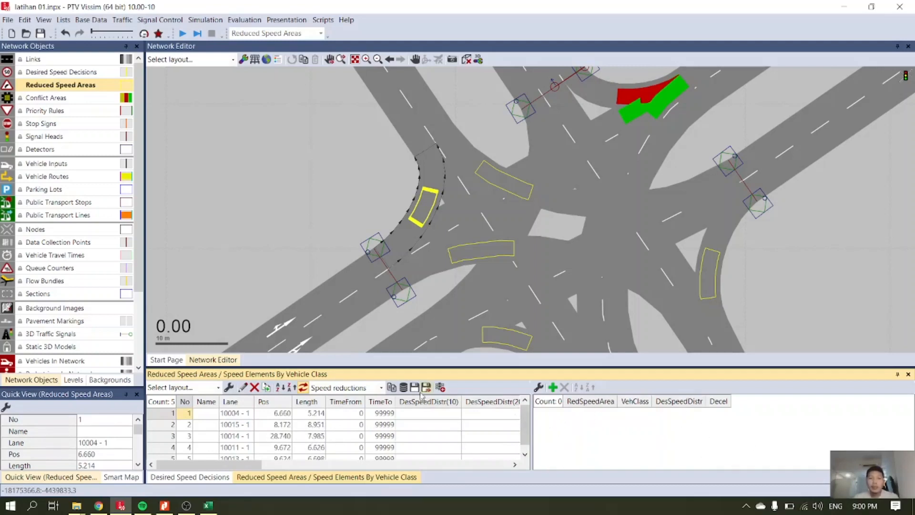
pyautogui.click(381, 387)
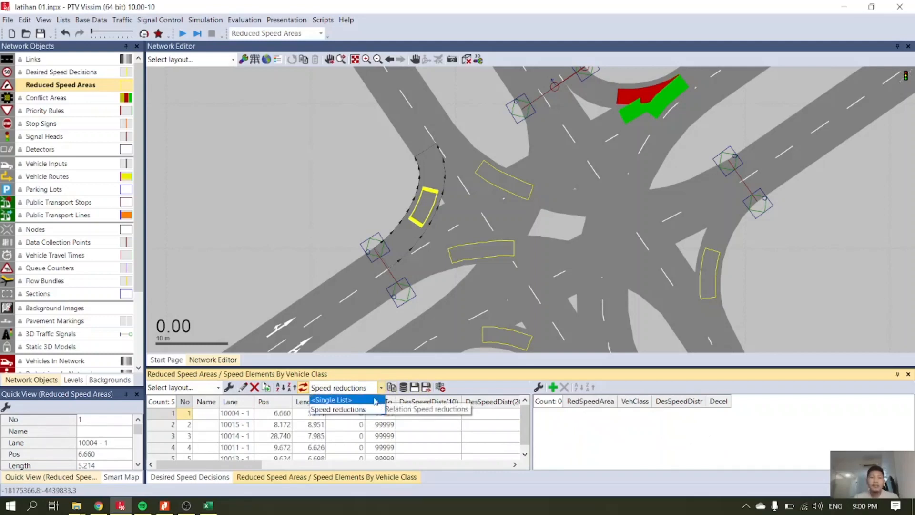
pyautogui.click(376, 400)
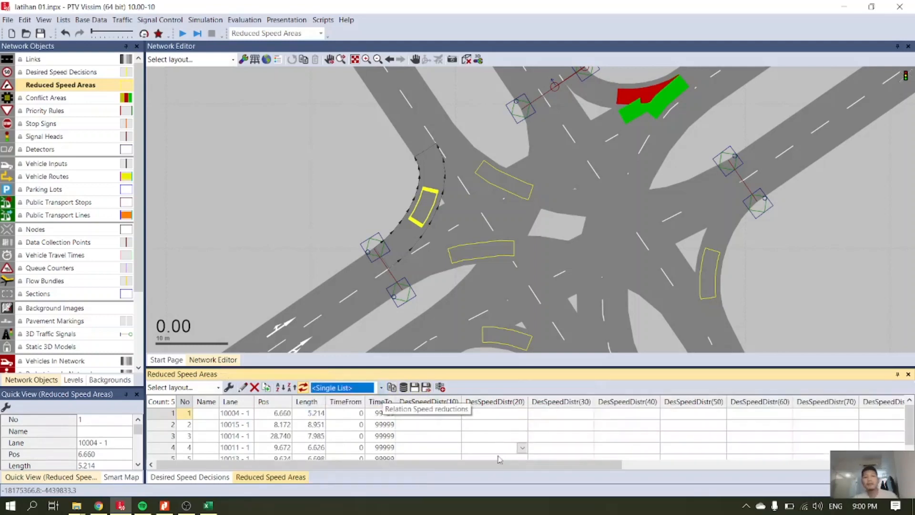
# Remove the desired speed distribution and deceleration attributes for vehicle classes 40, 50 and 60 from the reduced speed areas list.
pyautogui.moveTo(493, 465); pyautogui.dragTo(792, 482)
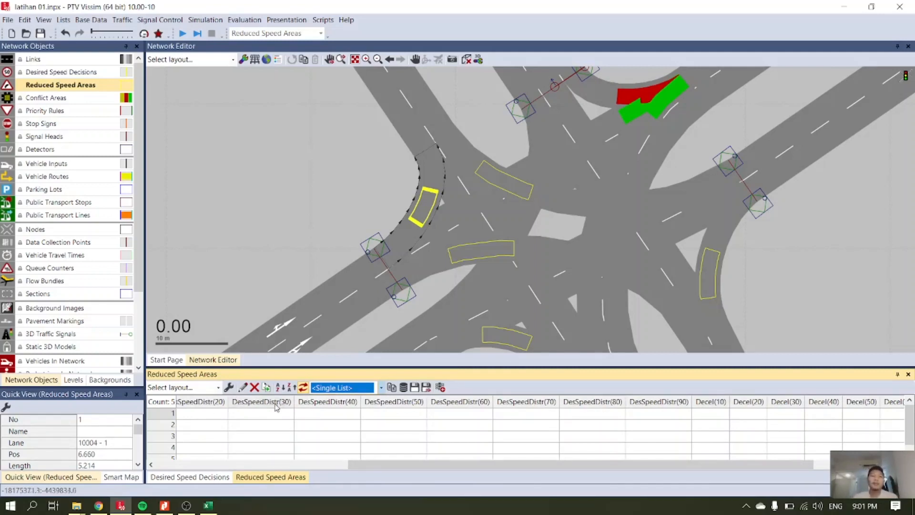
pyautogui.click(229, 387)
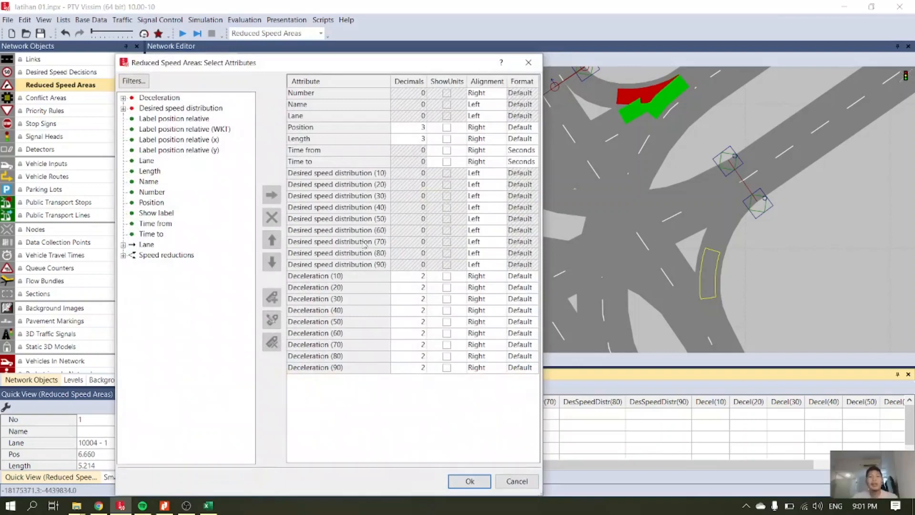
pyautogui.click(372, 210)
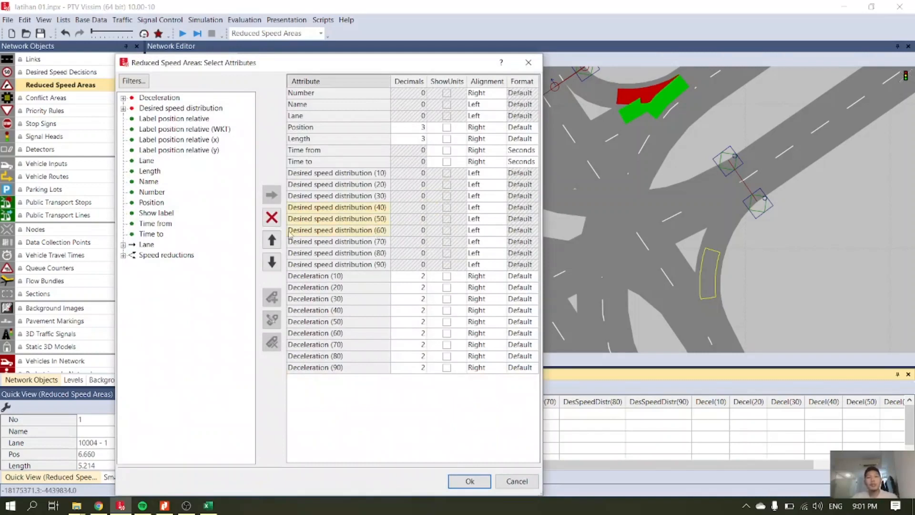
pyautogui.click(272, 217)
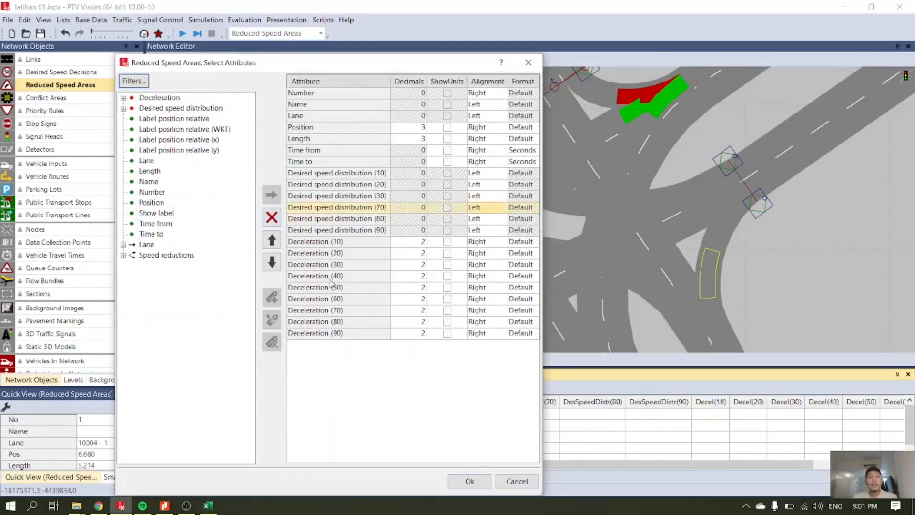
pyautogui.moveTo(330, 280); pyautogui.dragTo(331, 290)
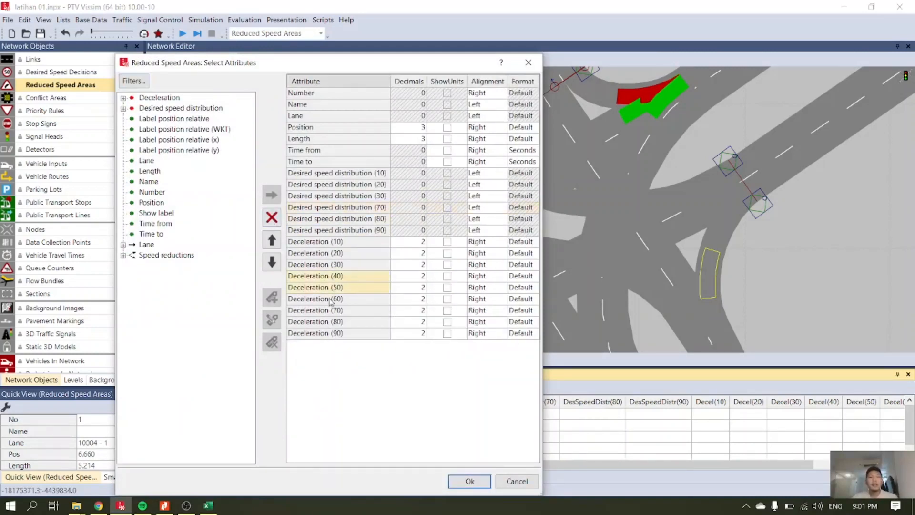
pyautogui.click(272, 218)
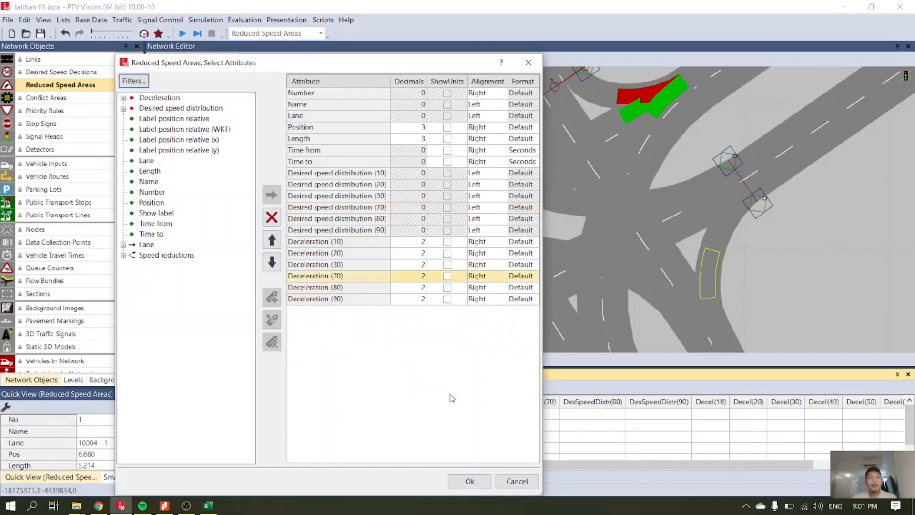
pyautogui.click(470, 481)
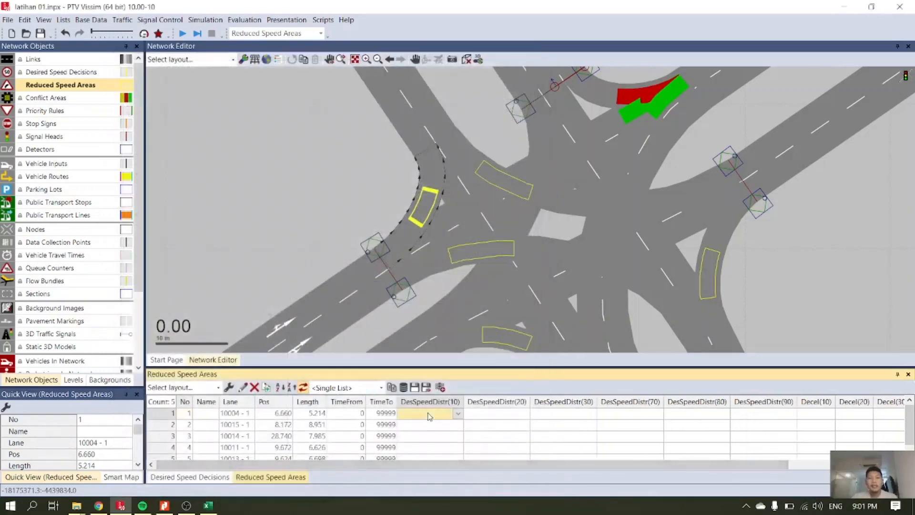
# Set the desired speed distribution of all reduced speed areas to 25 km/h for vehicle classes 10, 20, 30, 70, 80 and 90.
pyautogui.moveTo(459, 466); pyautogui.dragTo(621, 468)
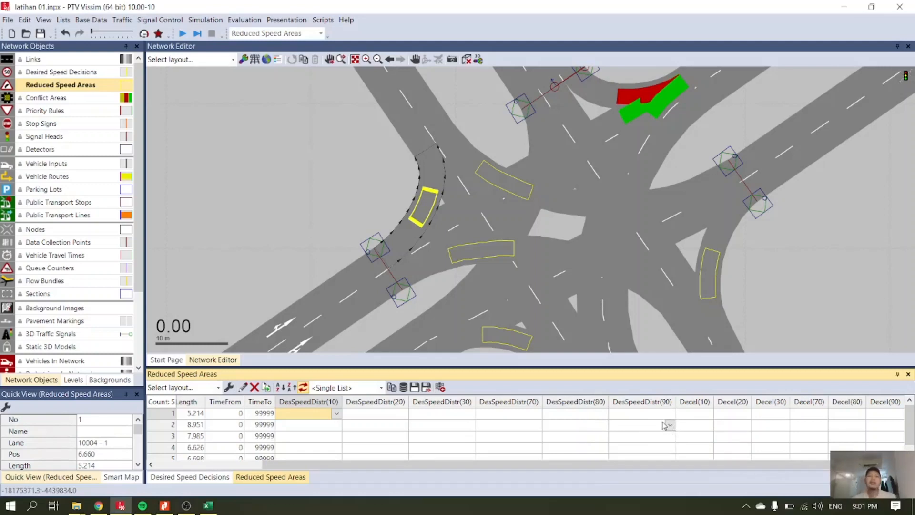
pyautogui.scroll(-1, 661, 426)
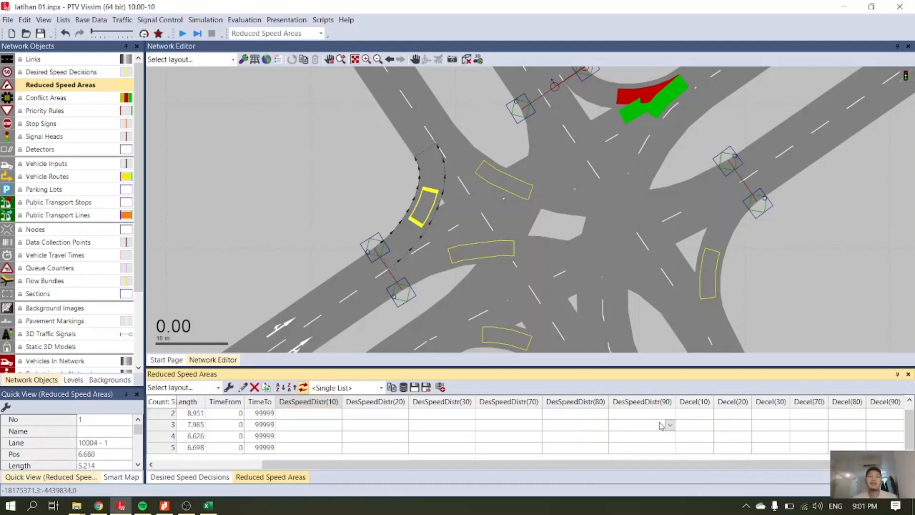
pyautogui.keyDown('shift'); pyautogui.click(645, 453); pyautogui.keyUp('shift')
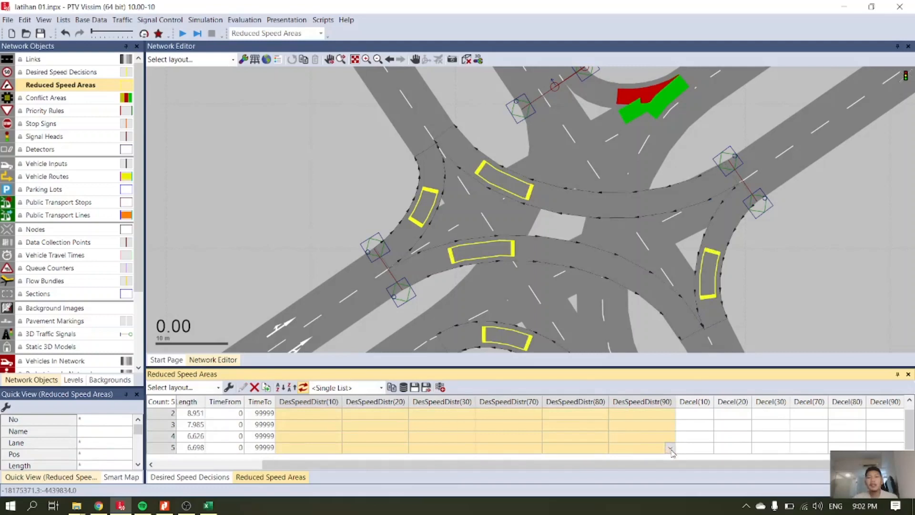
pyautogui.click(671, 449)
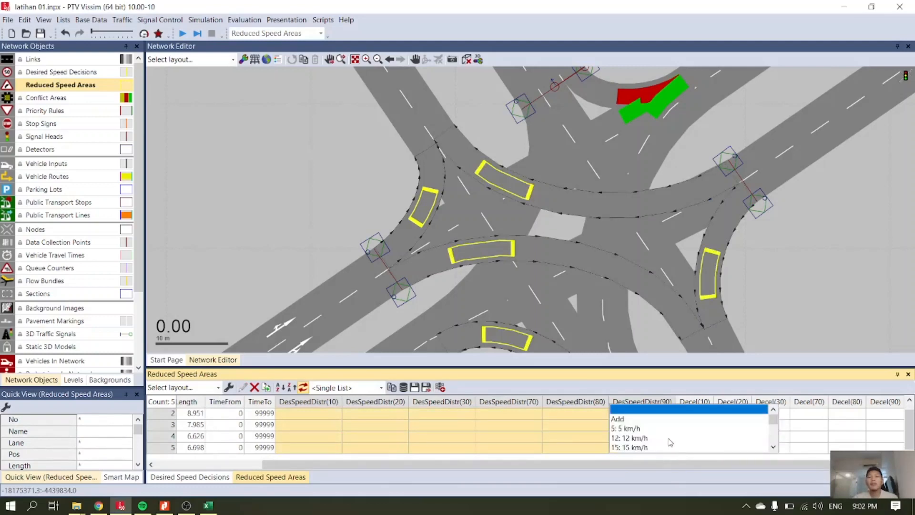
pyautogui.scroll(-1, 670, 442)
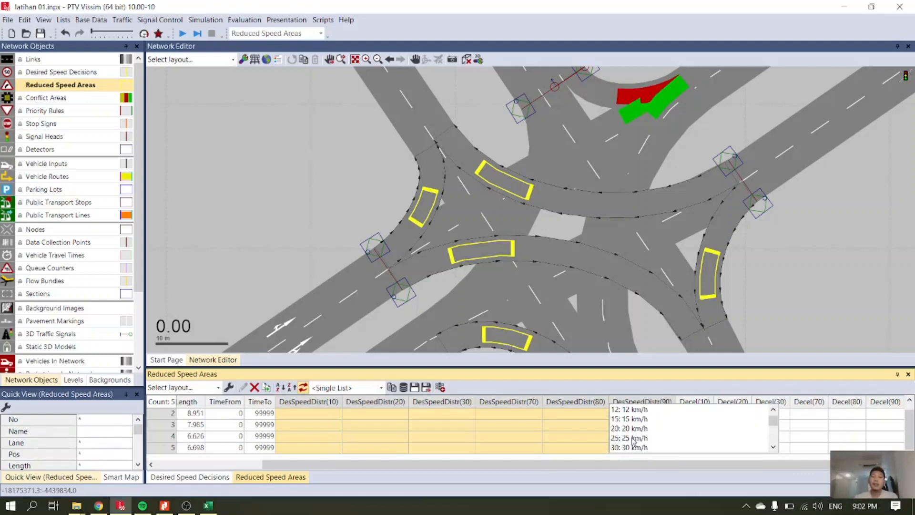
pyautogui.click(618, 439)
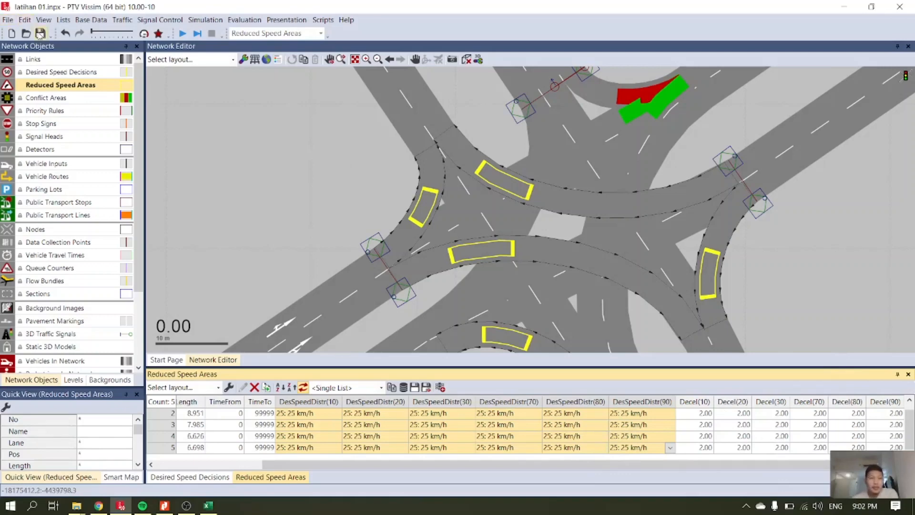
# Save the network and close the reduced speed areas and desired speed decisions lists.
pyautogui.click(40, 35)
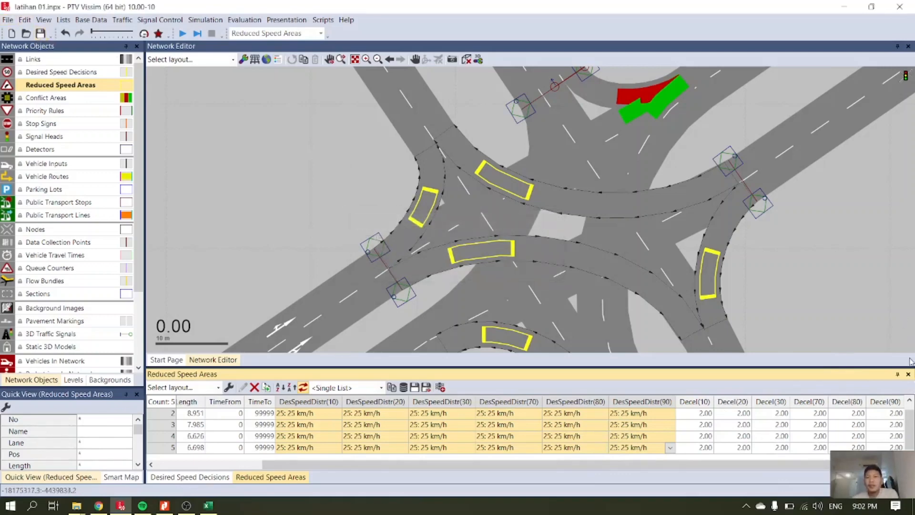
pyautogui.click(908, 374)
pyautogui.click(908, 374)
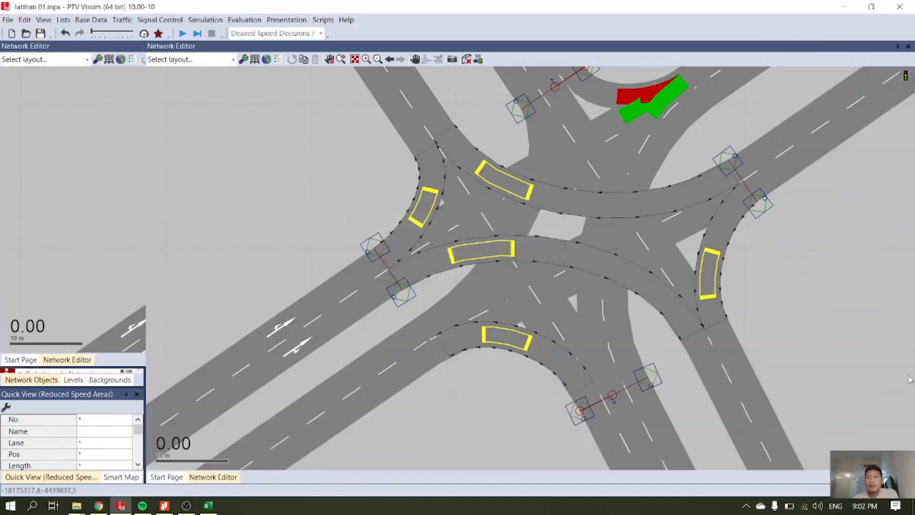
# Run the simulation continuously to watch the turning traffic, stop it, and check the warnings in the simulation messages.
pyautogui.click(183, 35)
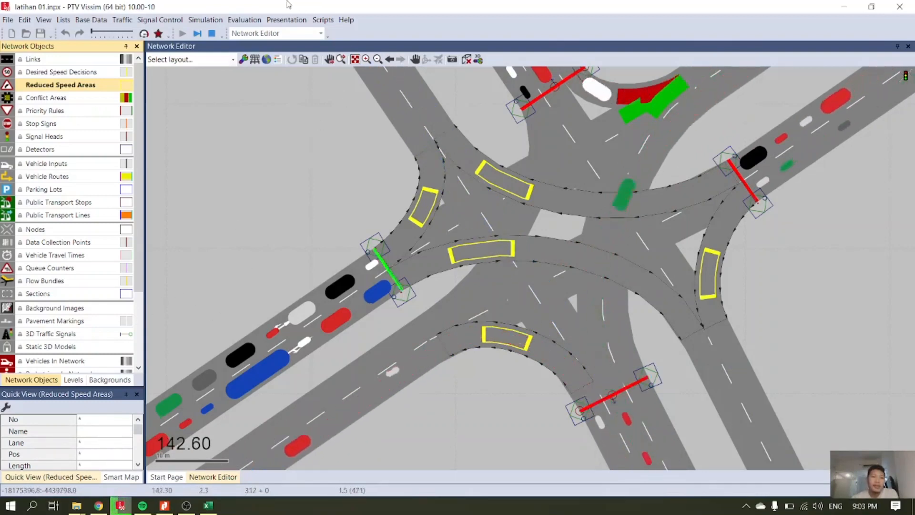
pyautogui.click(211, 34)
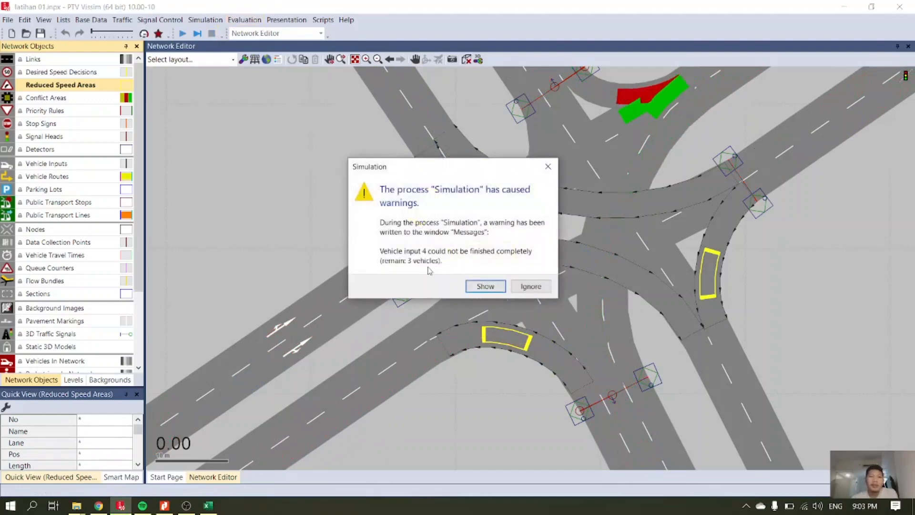
pyautogui.click(485, 287)
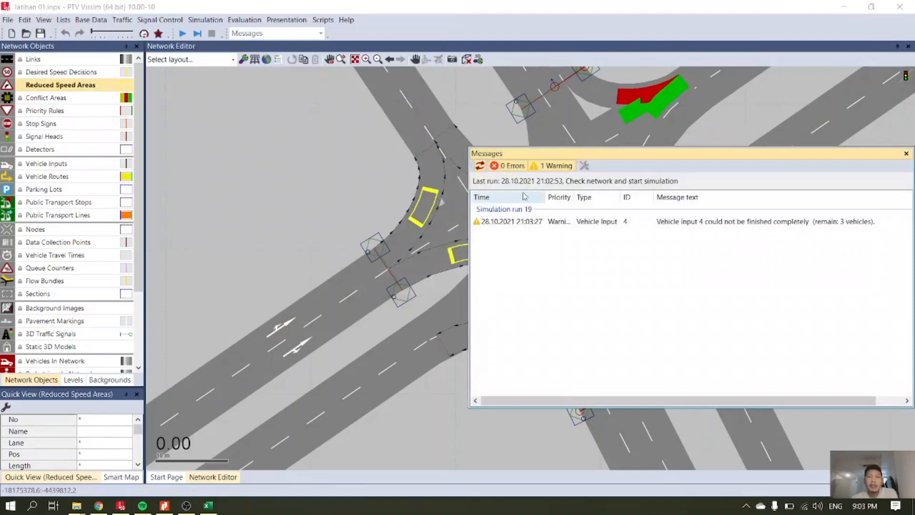
pyautogui.click(547, 168)
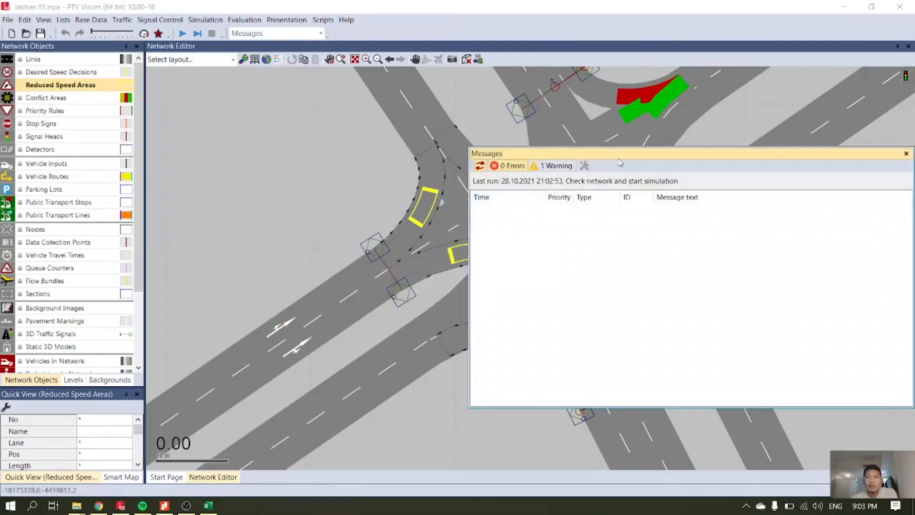
# Display the warning details of the last simulation run and close the messages window.
pyautogui.moveTo(619, 155); pyautogui.dragTo(488, 164)
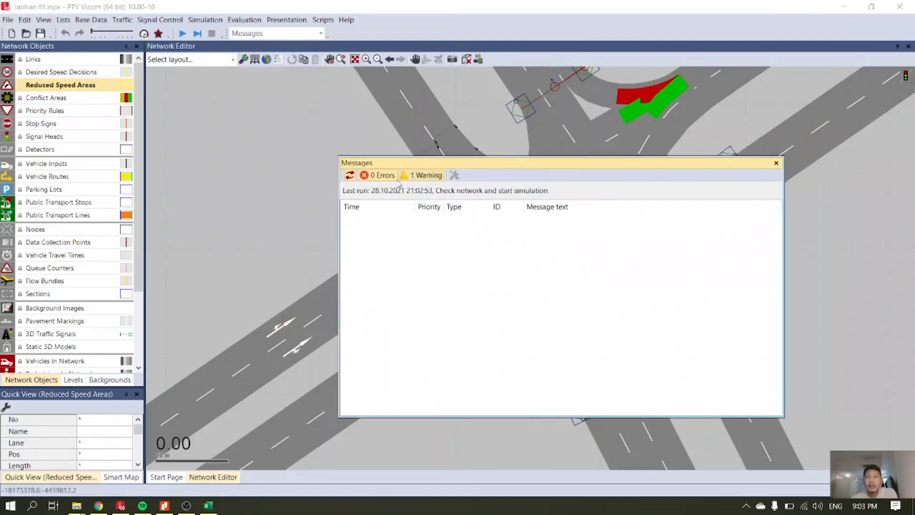
pyautogui.click(419, 176)
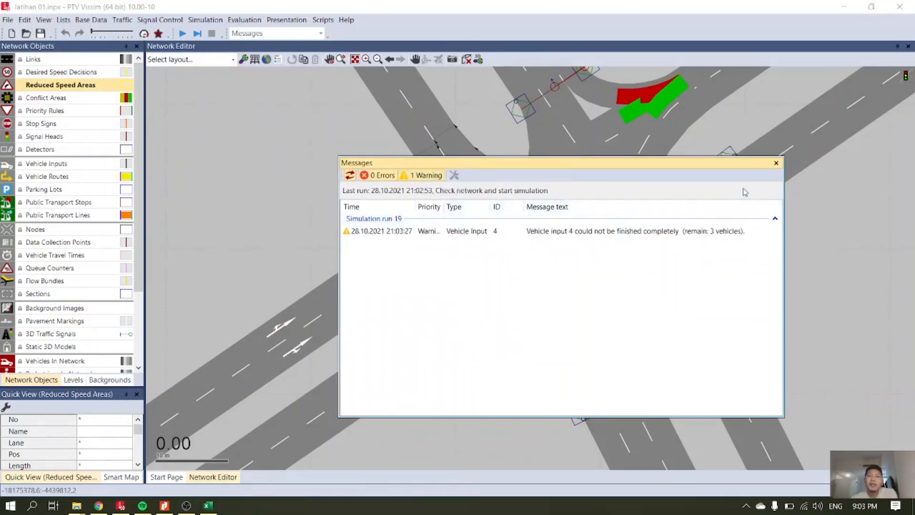
pyautogui.click(776, 163)
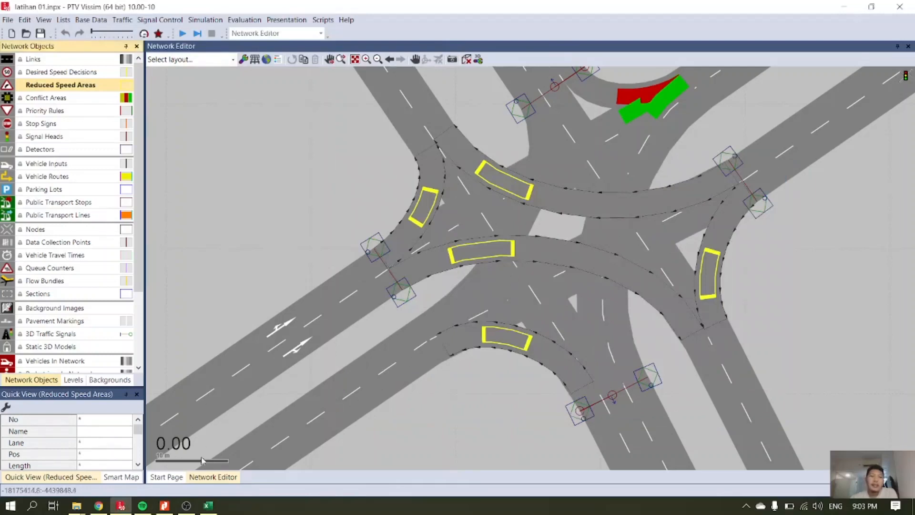
# Check the Speeds and Controls slide in Nitro Pro and review the MC and CAR sheets of the Example FreeFlow Speed Distribution workbook in Excel.
pyautogui.click(164, 505)
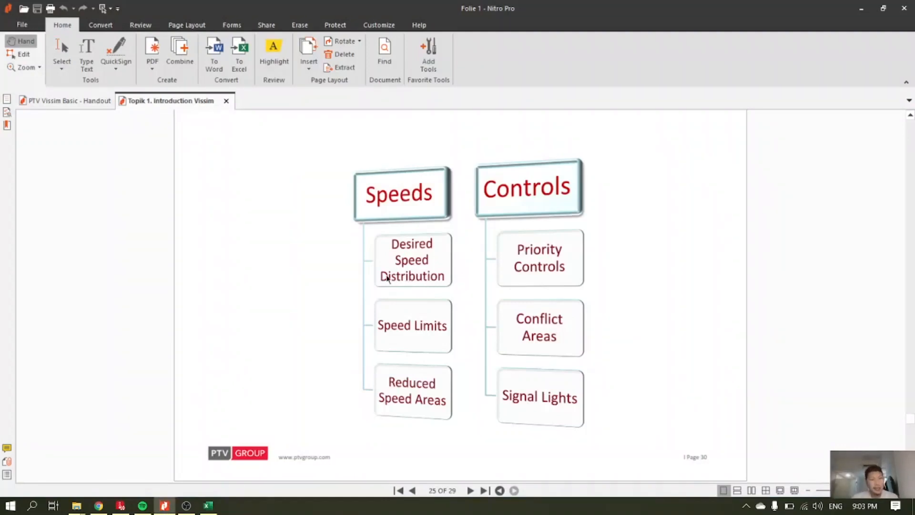
pyautogui.click(209, 505)
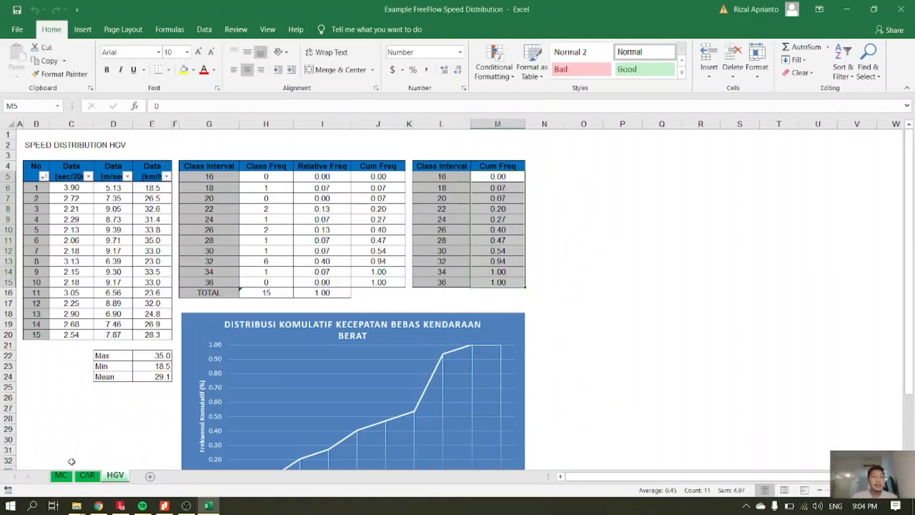
pyautogui.click(61, 475)
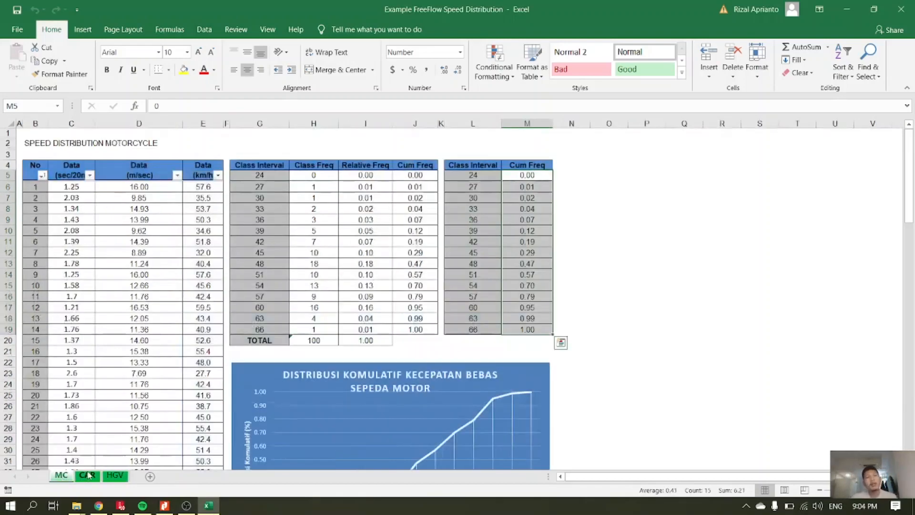
pyautogui.click(84, 476)
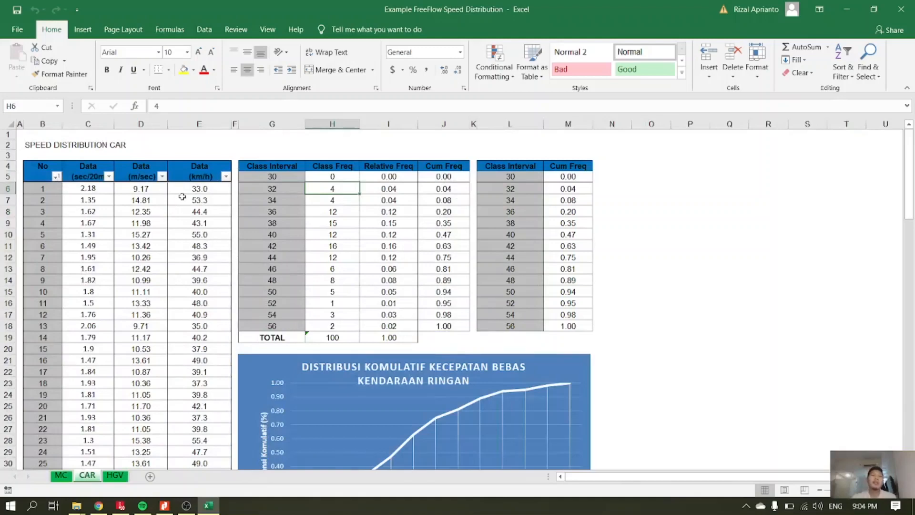
pyautogui.scroll(-2, 329, 282)
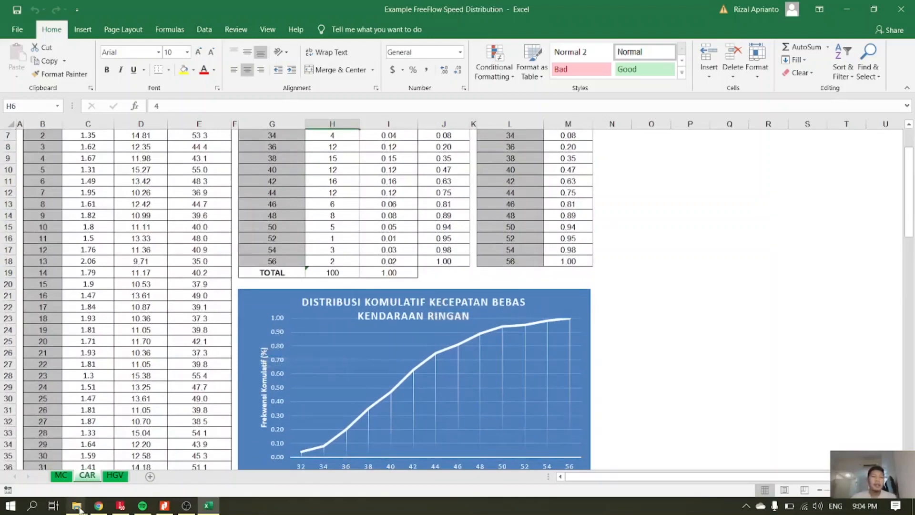
# Open the Data Distirbusi Kecepatan Bebas Kendaraan workbook from the Modul Vissim Training folder and browse its vehicle sheets up to Truk 3 Sumbu.
pyautogui.moveTo(79, 509)
pyautogui.click(175, 479)
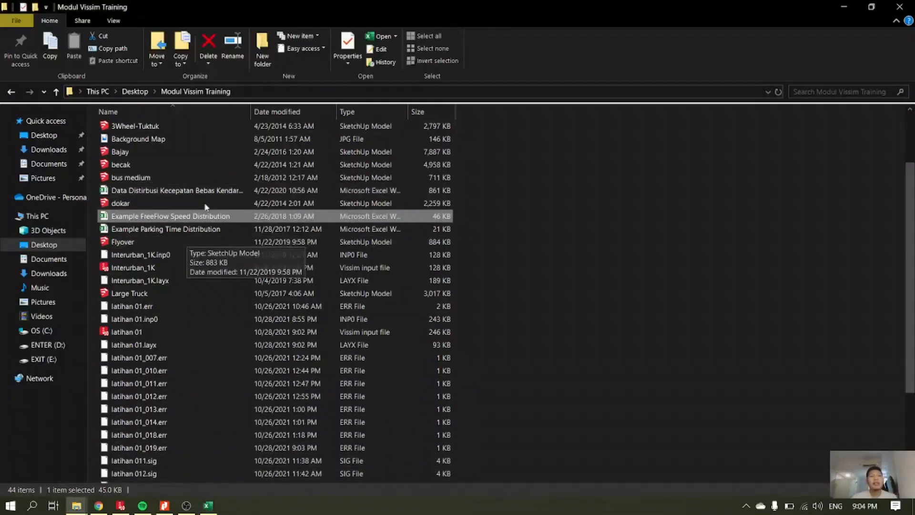
pyautogui.click(162, 191)
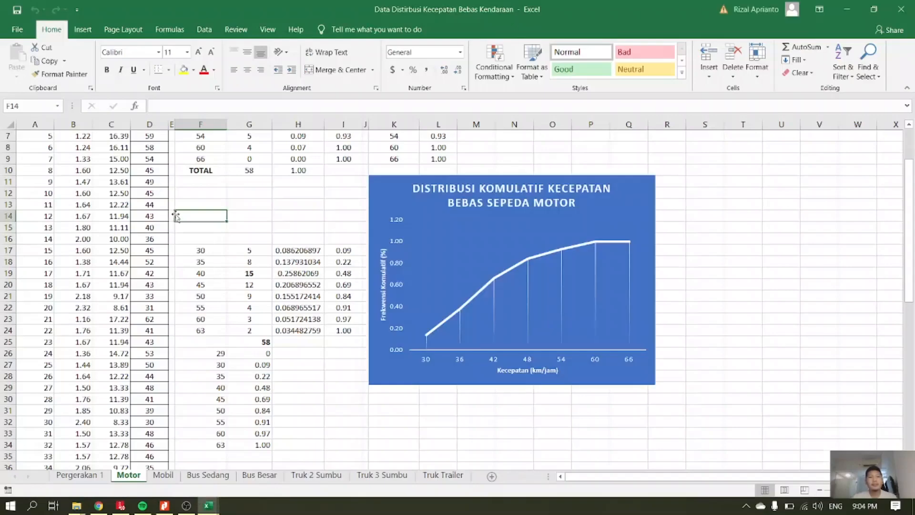
pyautogui.click(163, 475)
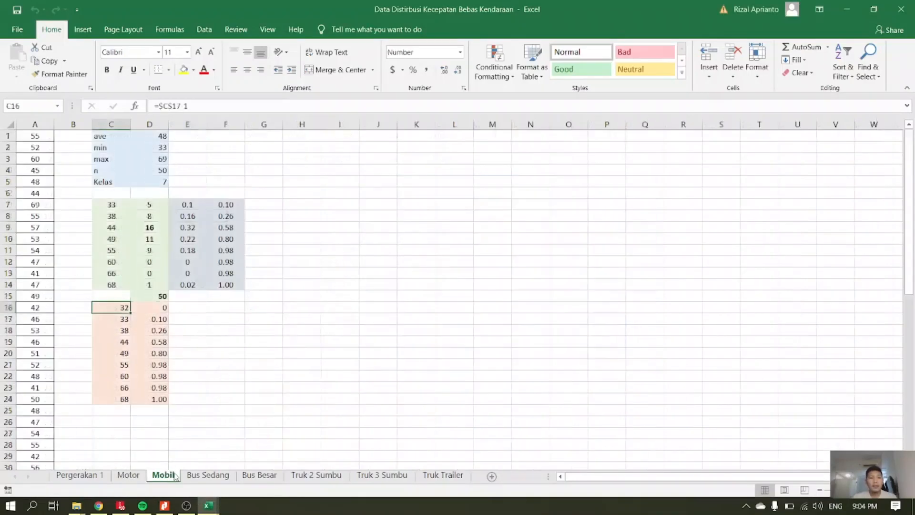
pyautogui.click(207, 475)
pyautogui.click(258, 475)
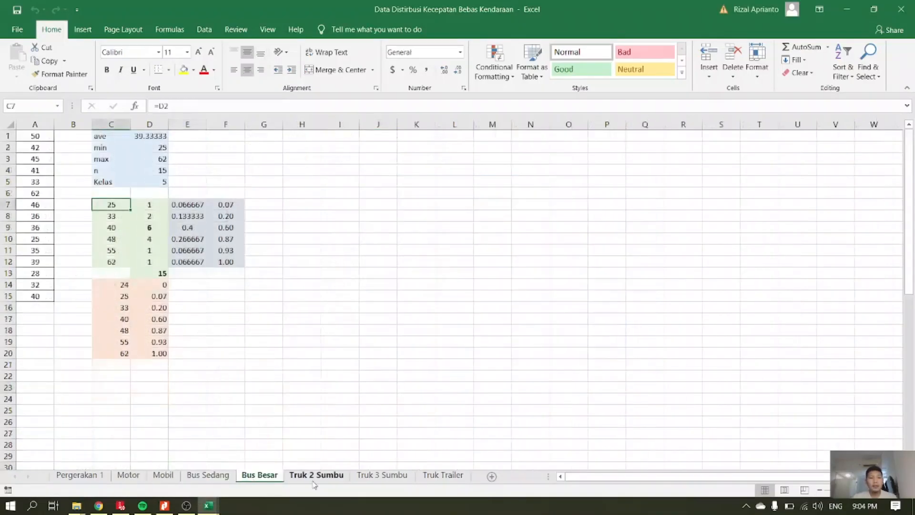
pyautogui.click(315, 476)
pyautogui.click(379, 475)
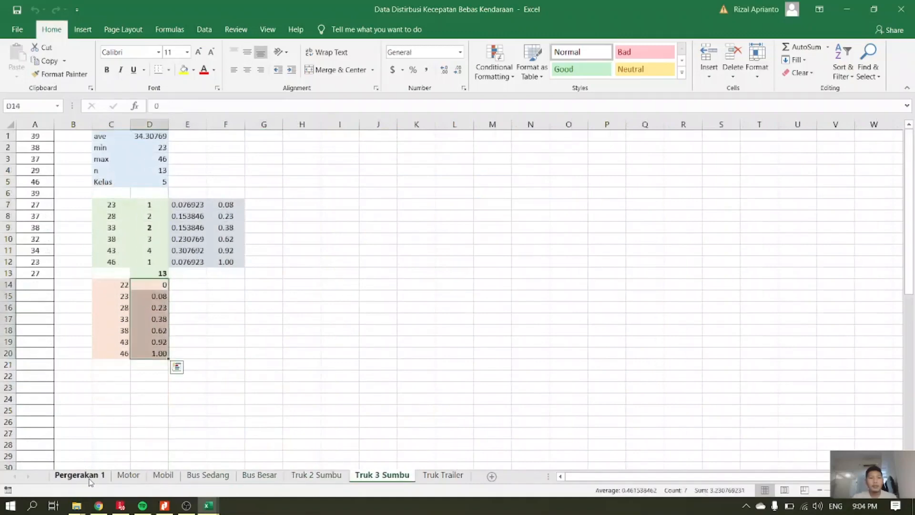
# Examine the speed distribution tables on the Motor, Mobil, Bus Sedang and Bus Besar sheets.
pyautogui.click(78, 475)
pyautogui.click(129, 475)
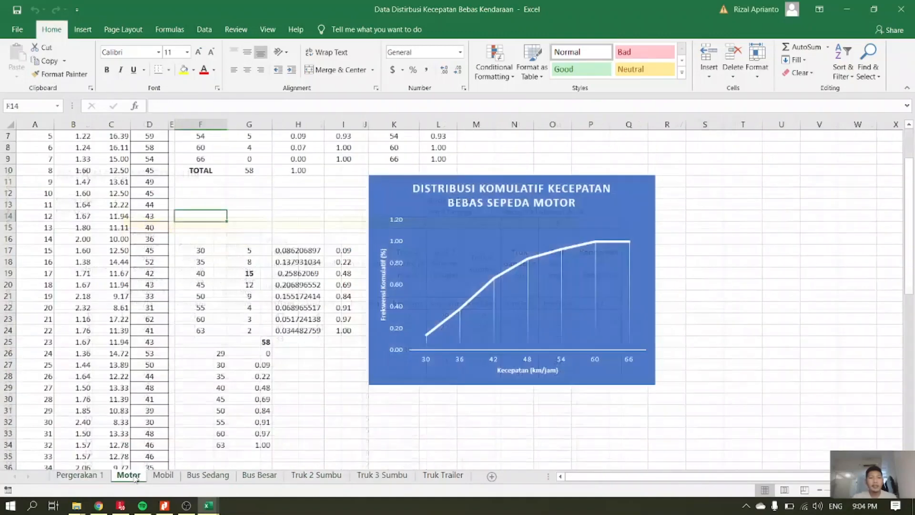
pyautogui.click(160, 476)
pyautogui.click(129, 475)
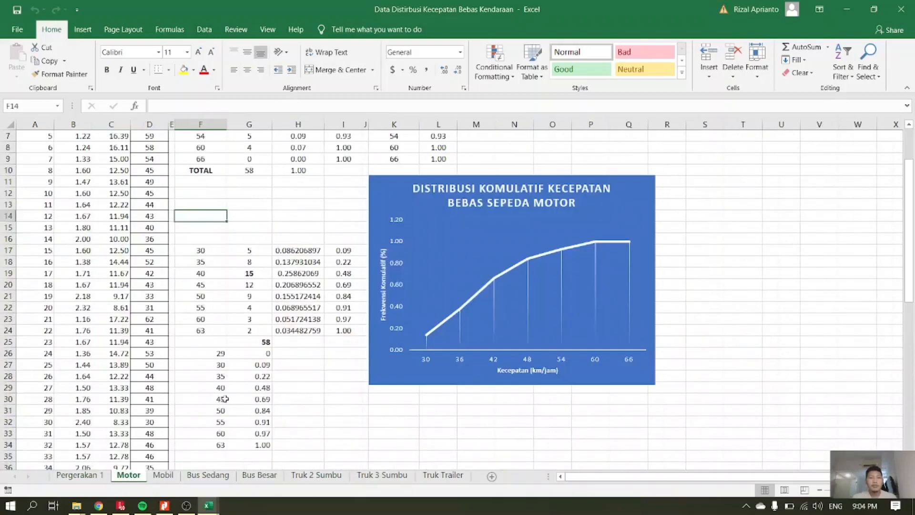
pyautogui.scroll(-5, 224, 399)
pyautogui.scroll(8, 225, 398)
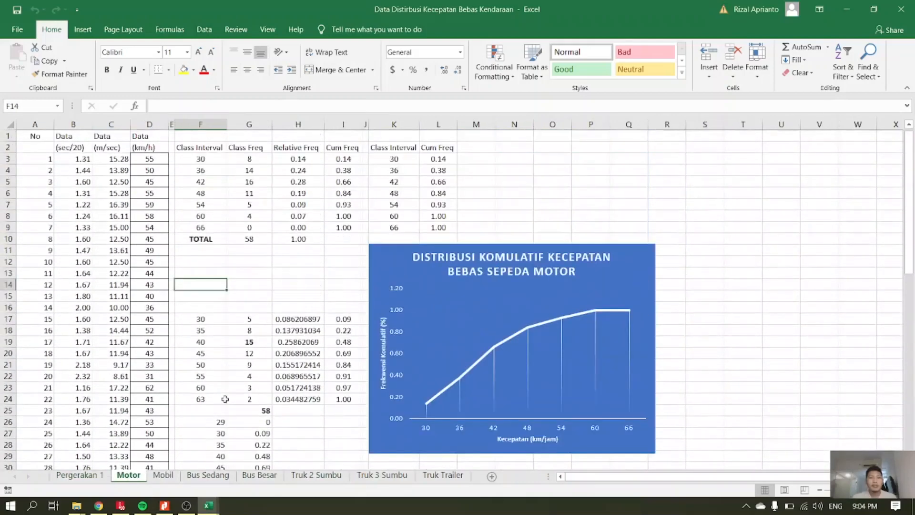
pyautogui.click(172, 476)
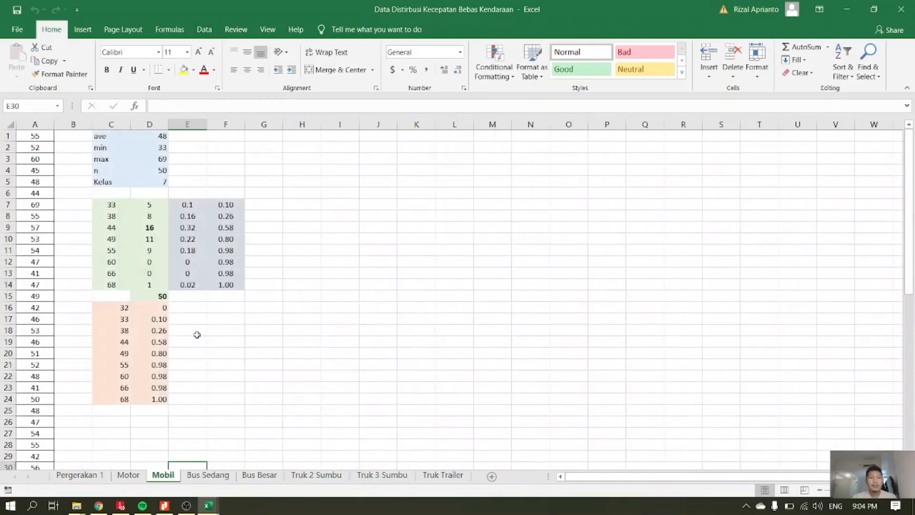
pyautogui.scroll(-12, 208, 374)
pyautogui.scroll(9, 214, 423)
pyautogui.click(208, 475)
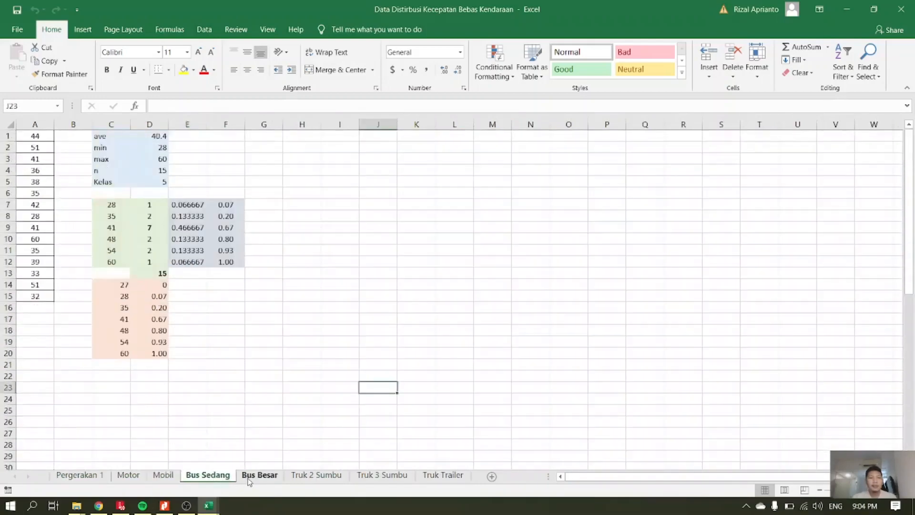
pyautogui.click(259, 475)
# Examine the speed gun survey data for all vehicle types on the Pergerakan 1 sheet.
pyautogui.click(81, 478)
pyautogui.scroll(-5, 266, 307)
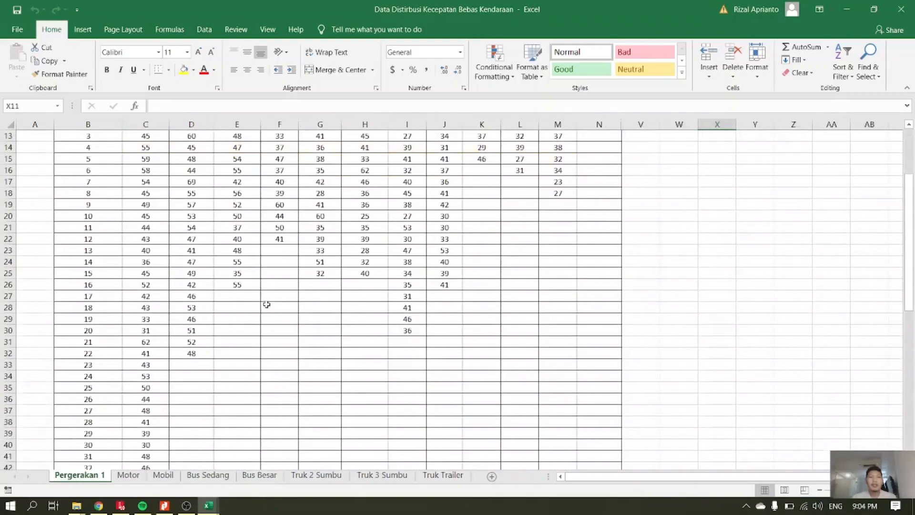
pyautogui.scroll(6, 266, 307)
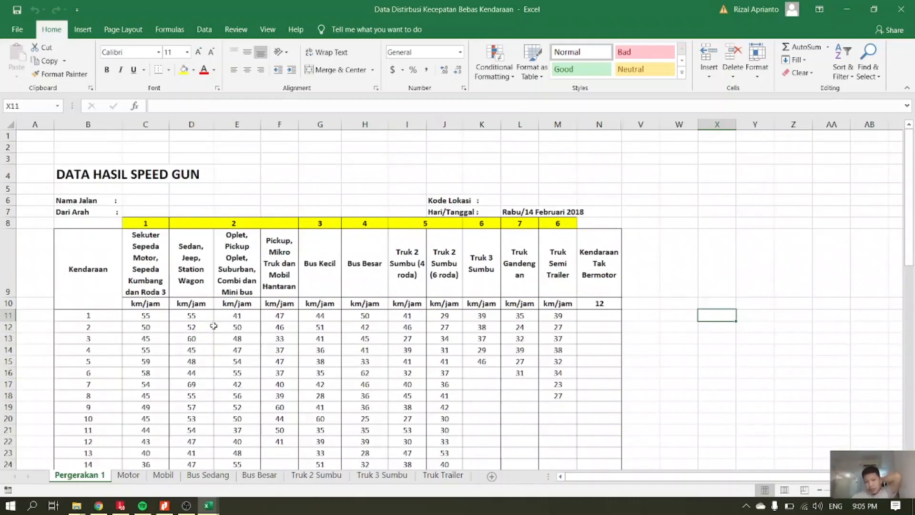
# Switch to the Example FreeFlow Speed Distribution workbook and review the car speed data and frequency table.
pyautogui.click(210, 509)
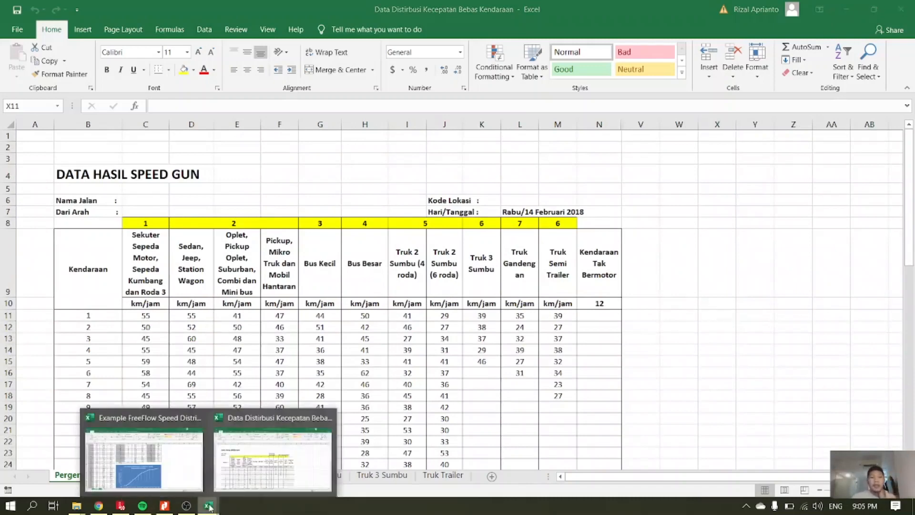
pyautogui.click(174, 469)
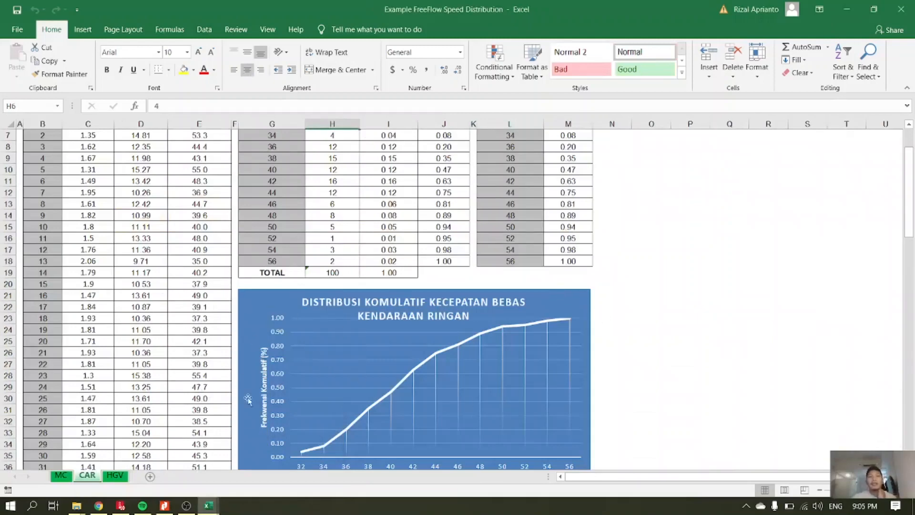
pyautogui.scroll(2, 287, 413)
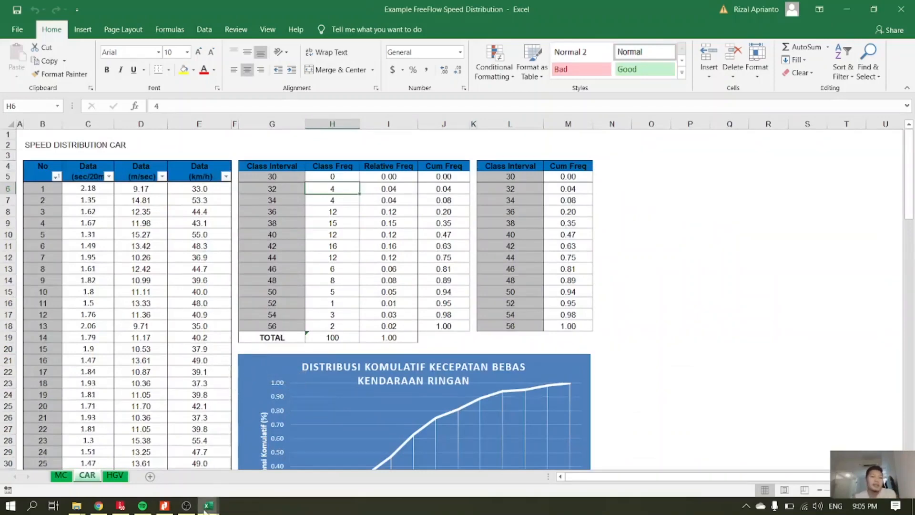
# Return to the Data Distirbusi Kecepatan Bebas Kendaraan workbook and review every vehicle type's sheet from Motor to Truk Trailer.
pyautogui.moveTo(212, 509)
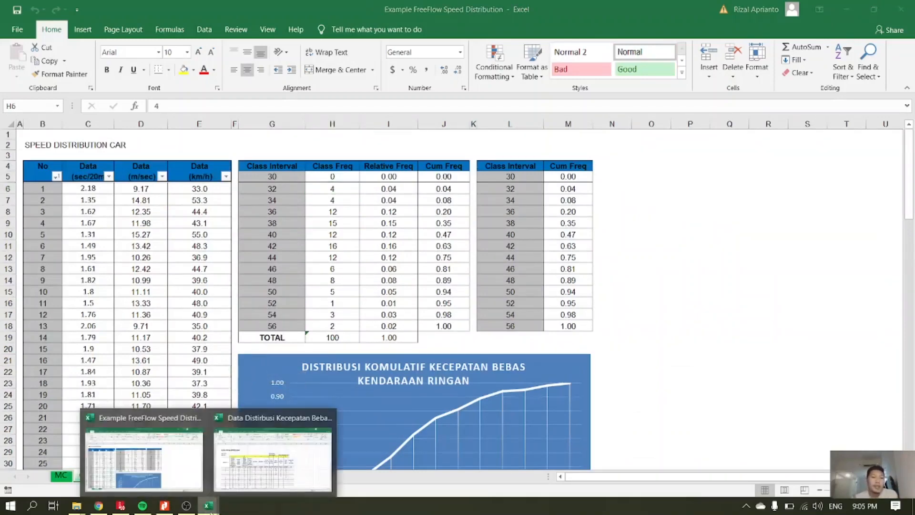
pyautogui.click(260, 455)
pyautogui.click(129, 475)
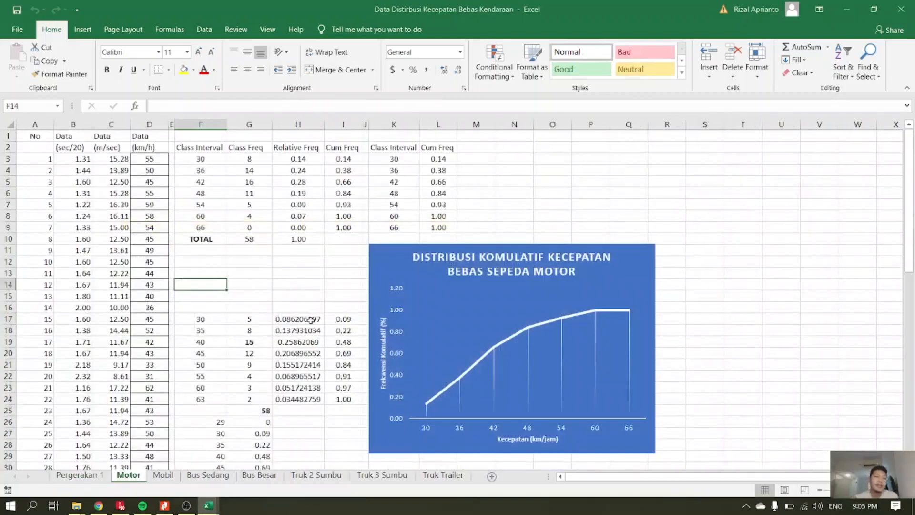
pyautogui.click(163, 475)
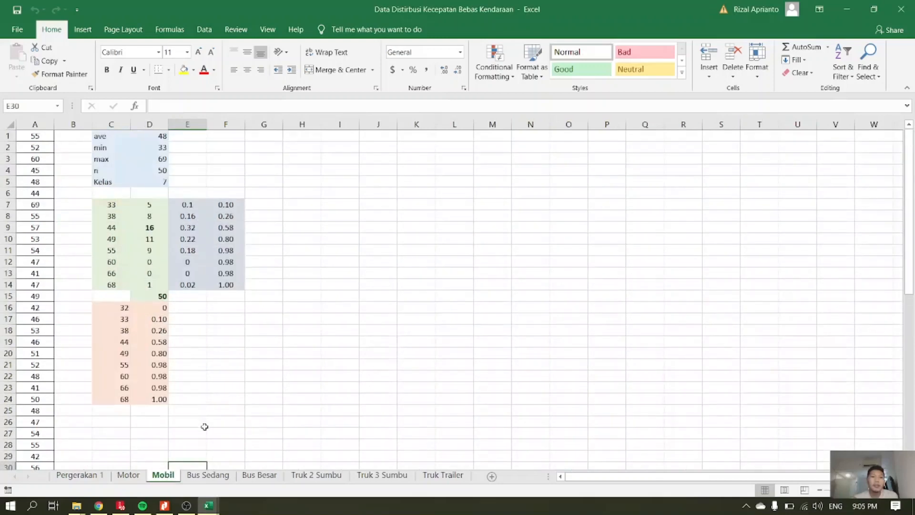
pyautogui.click(208, 475)
pyautogui.click(260, 475)
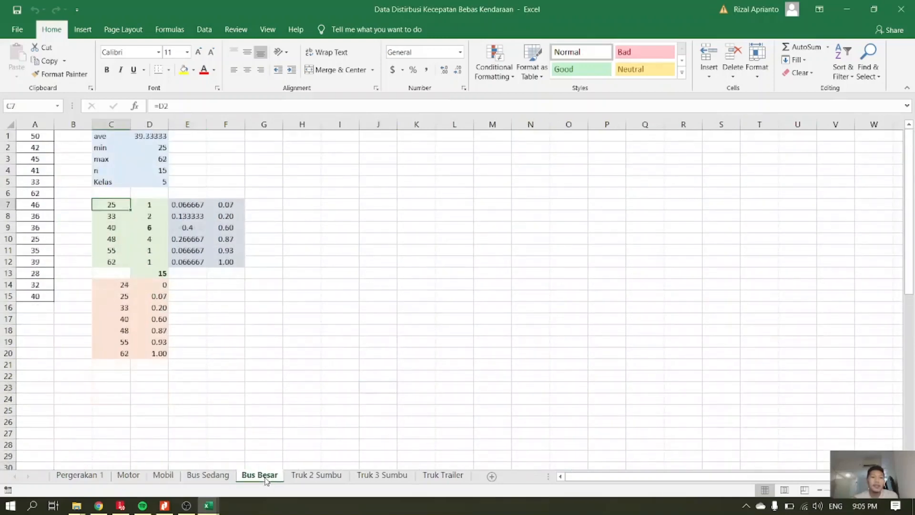
pyautogui.click(312, 476)
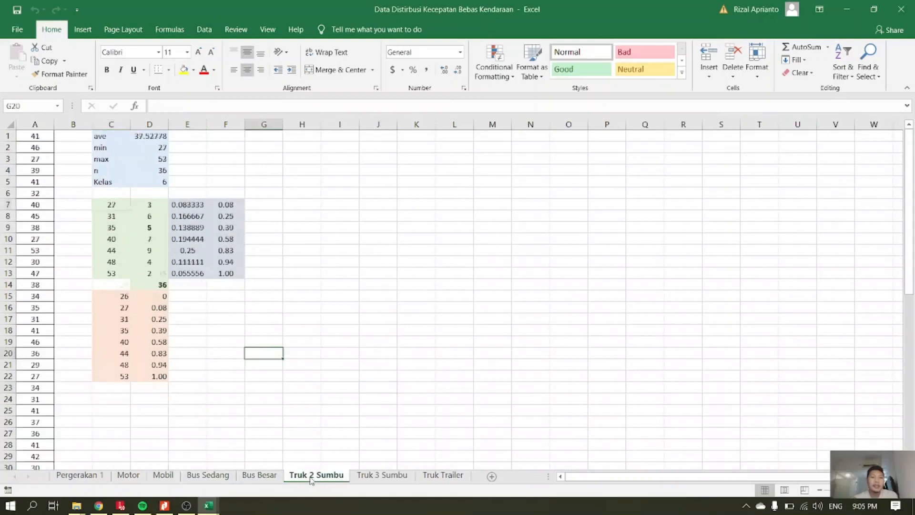
pyautogui.click(372, 475)
pyautogui.click(424, 477)
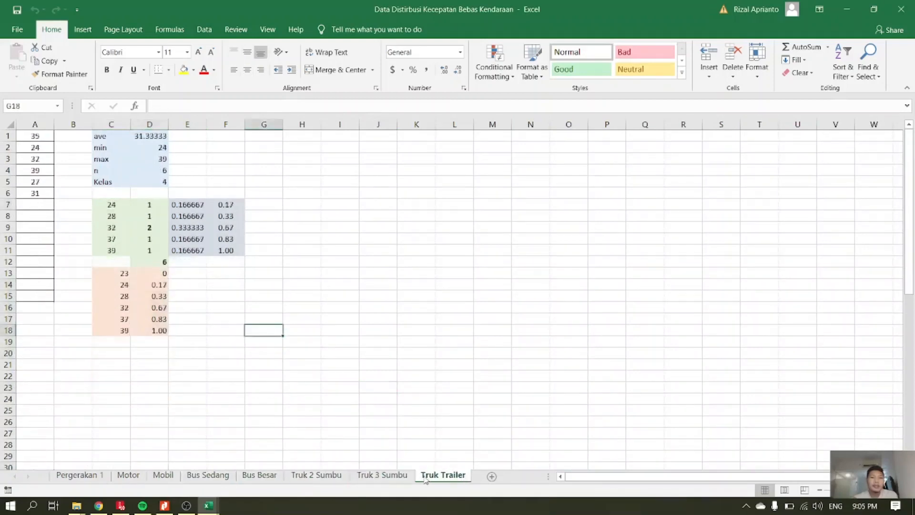
# Recheck the Pergerakan 1, Motor and Mobil sheets, and return to the Vissim network after a look at the Speeds and Controls slide.
pyautogui.click(94, 478)
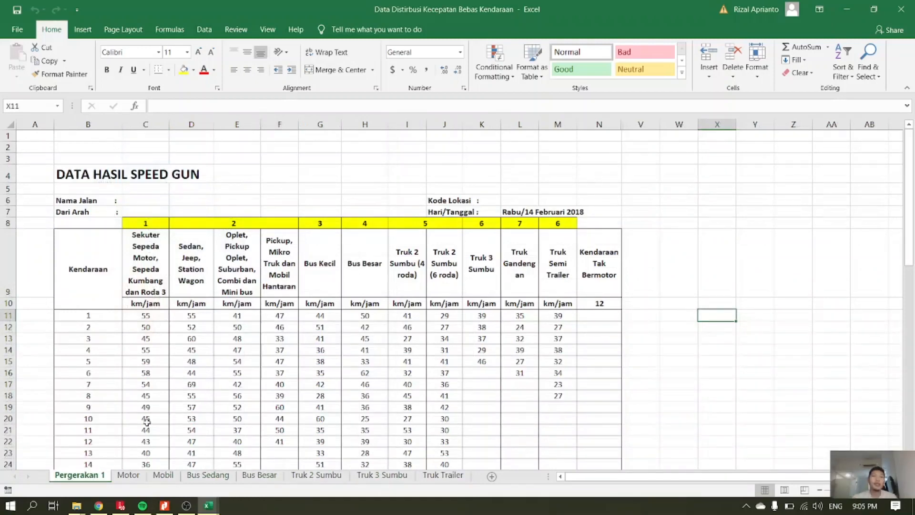
pyautogui.click(127, 476)
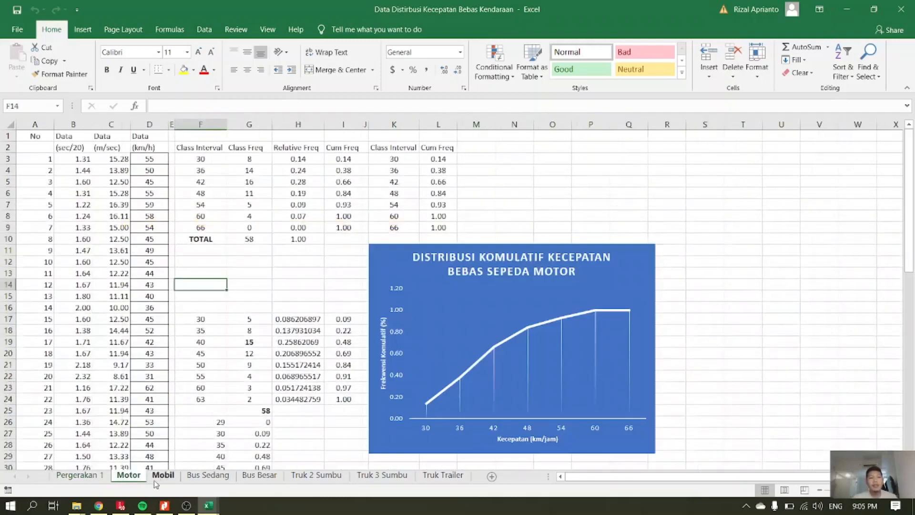
pyautogui.click(161, 476)
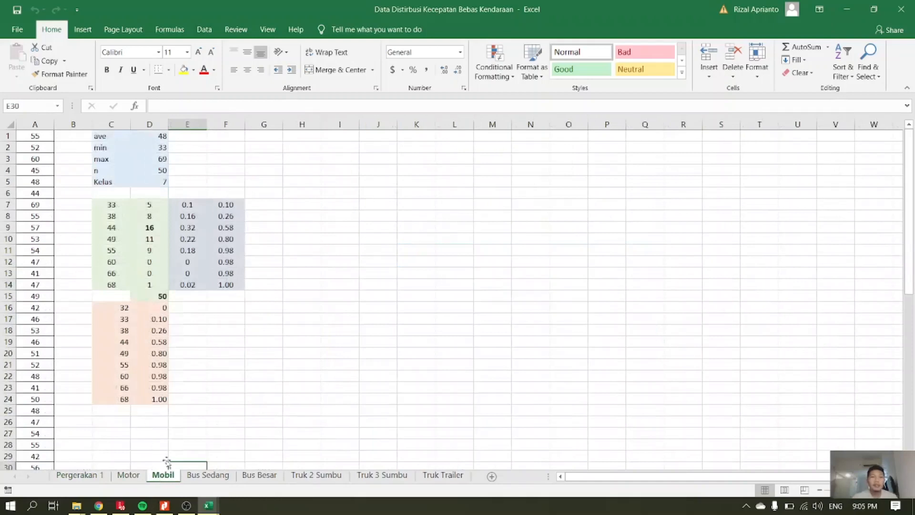
pyautogui.click(165, 506)
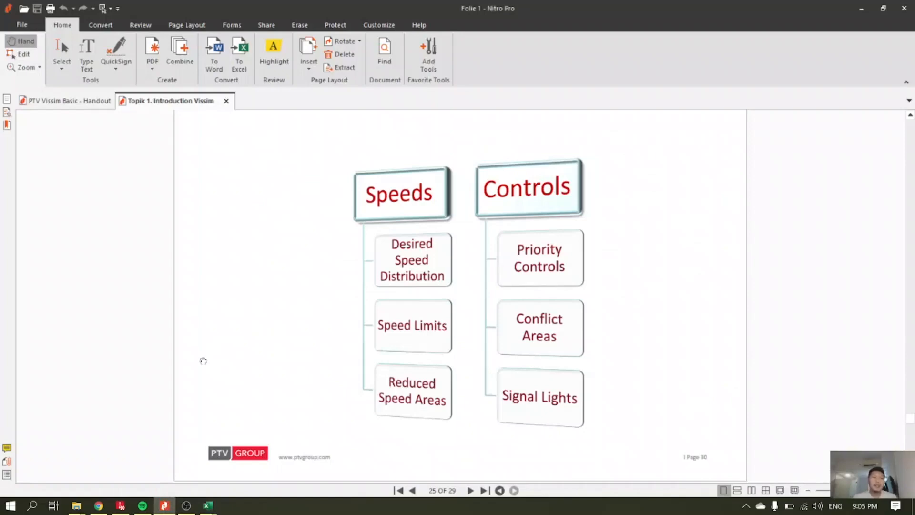
pyautogui.click(121, 505)
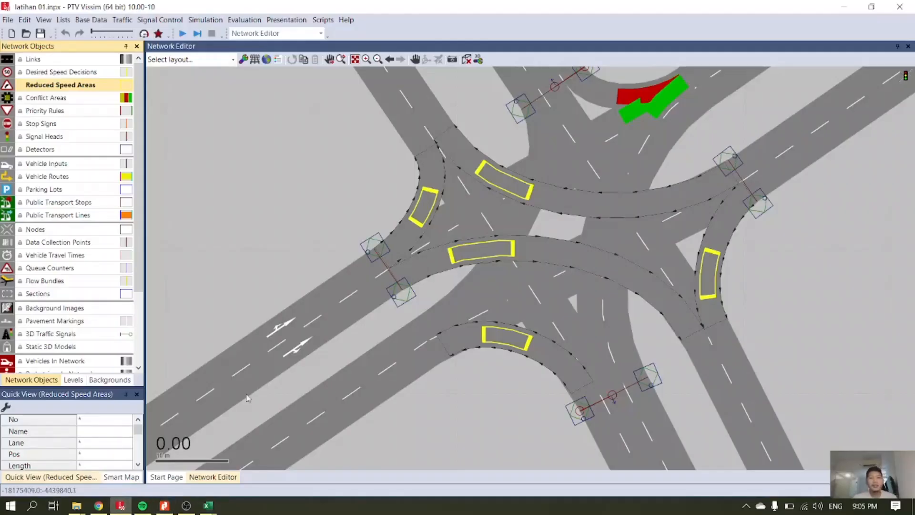